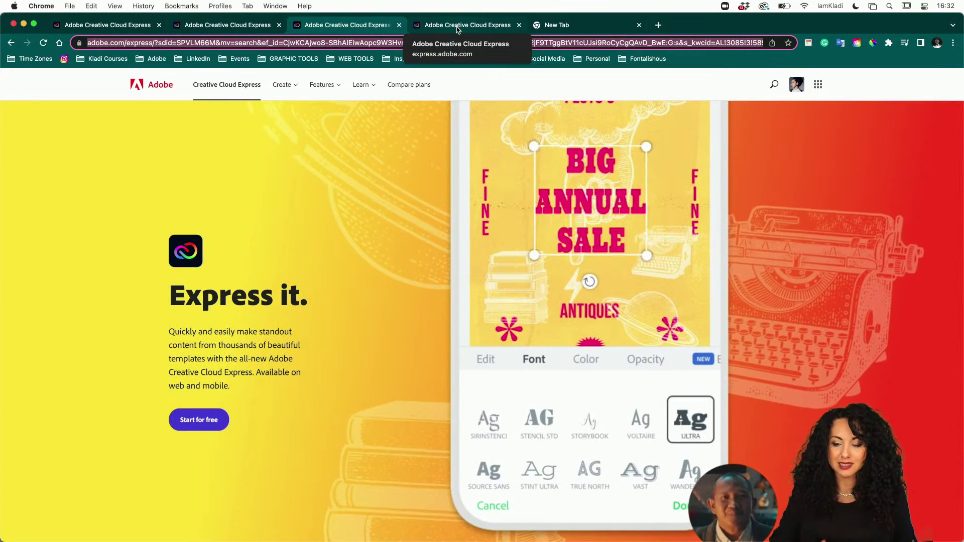
Step: Look through the Creative Cloud Express product page down to its section on ready-made templates
scroll(378, 219, down, 3)
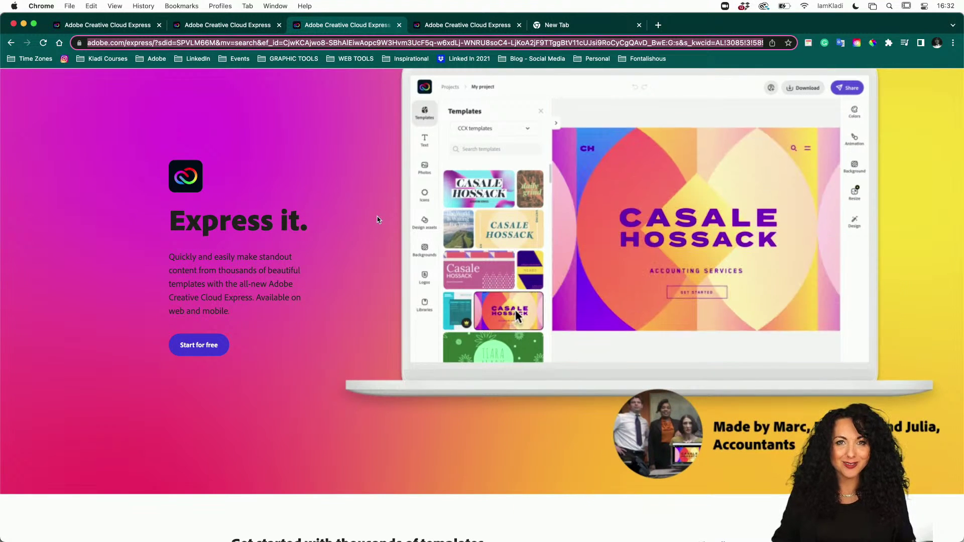
scroll(378, 219, down, 3)
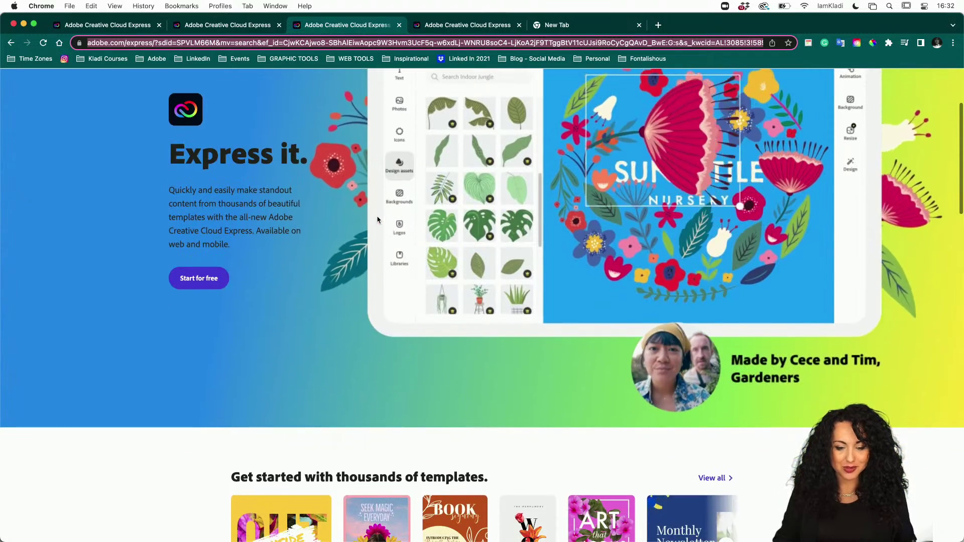
scroll(378, 220, down, 10)
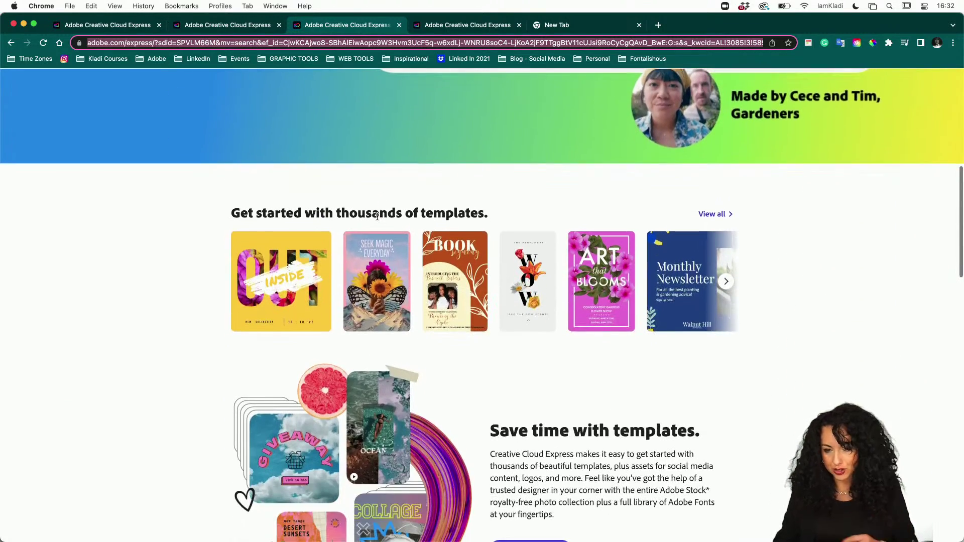
Step: Review the project types and quick actions on the Express home page, and view the finished Nail Advert design
click(442, 28)
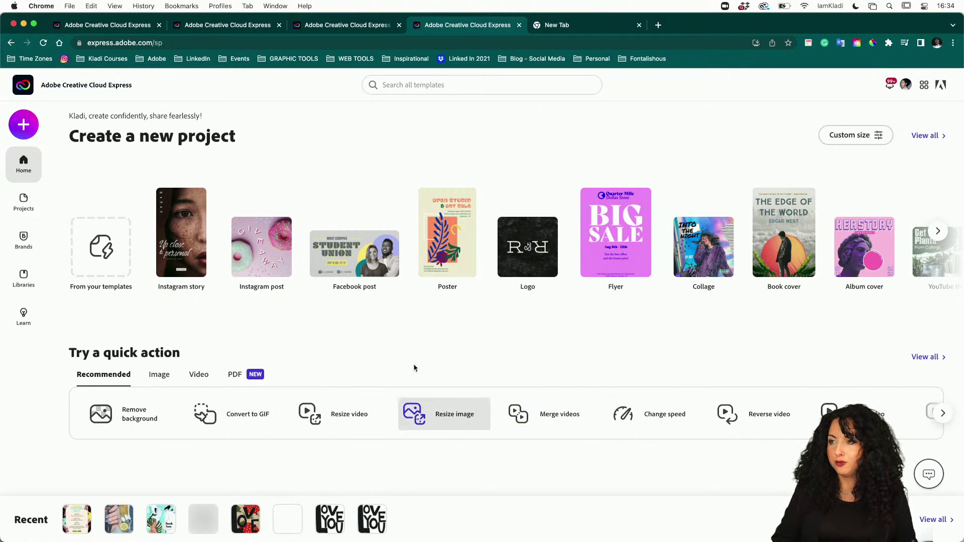
scroll(254, 480, down, 3)
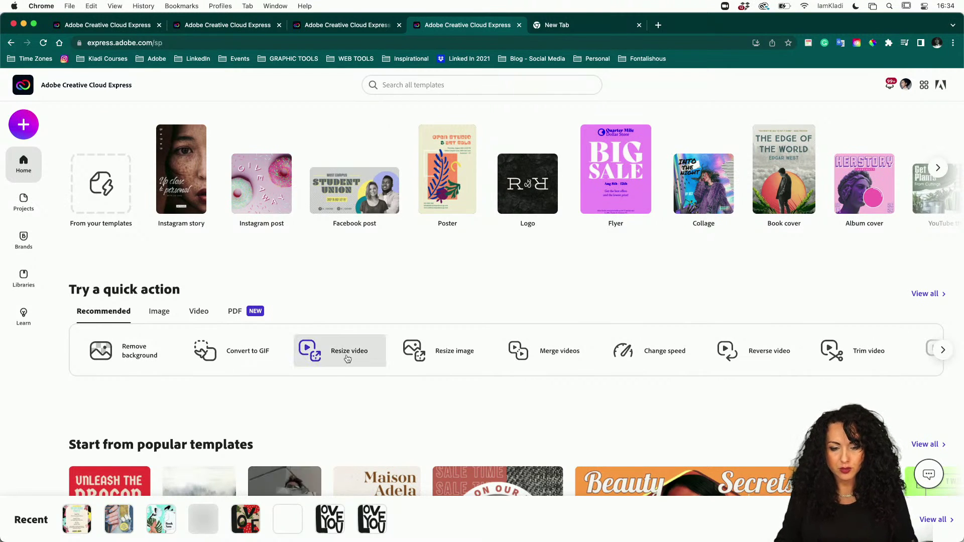
click(114, 26)
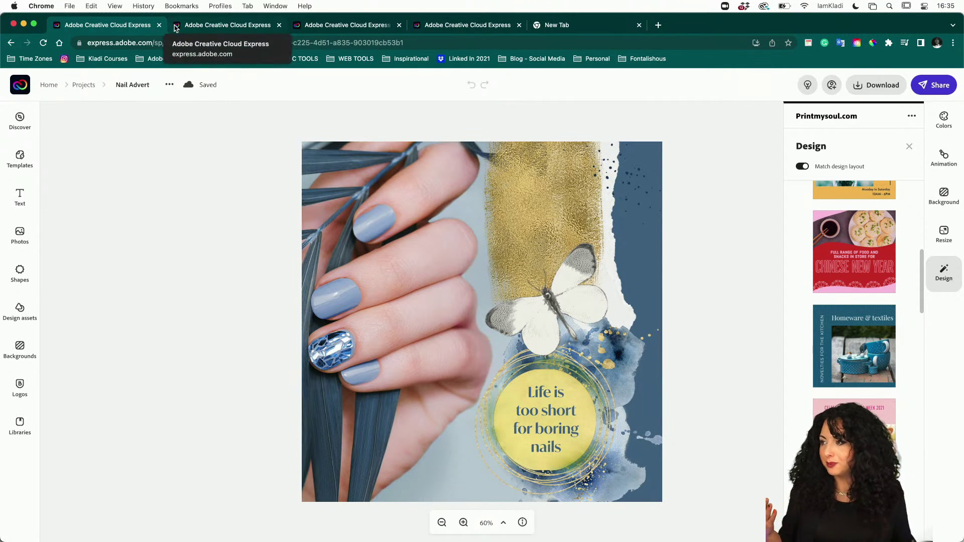
click(330, 29)
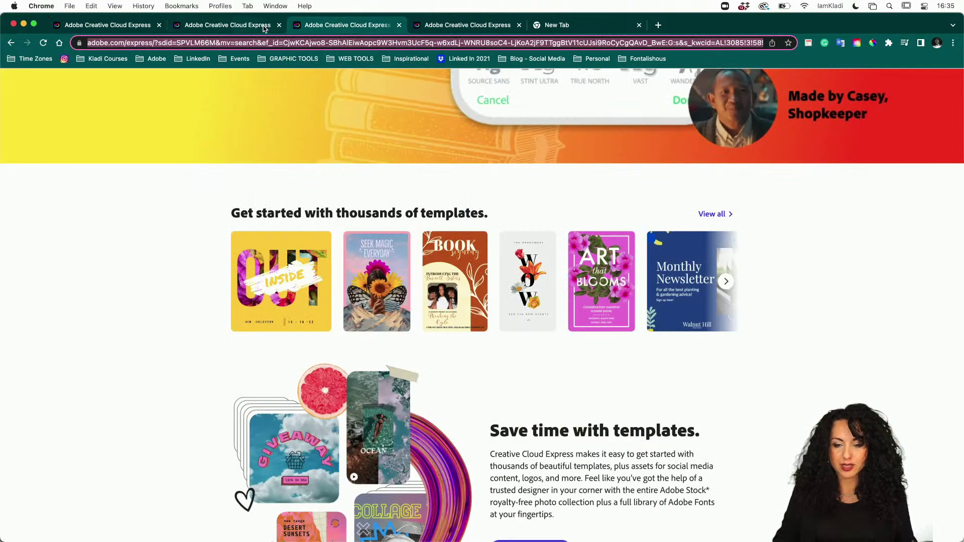
Step: Return to the Express home page and search all templates for "instagram advert"
click(477, 25)
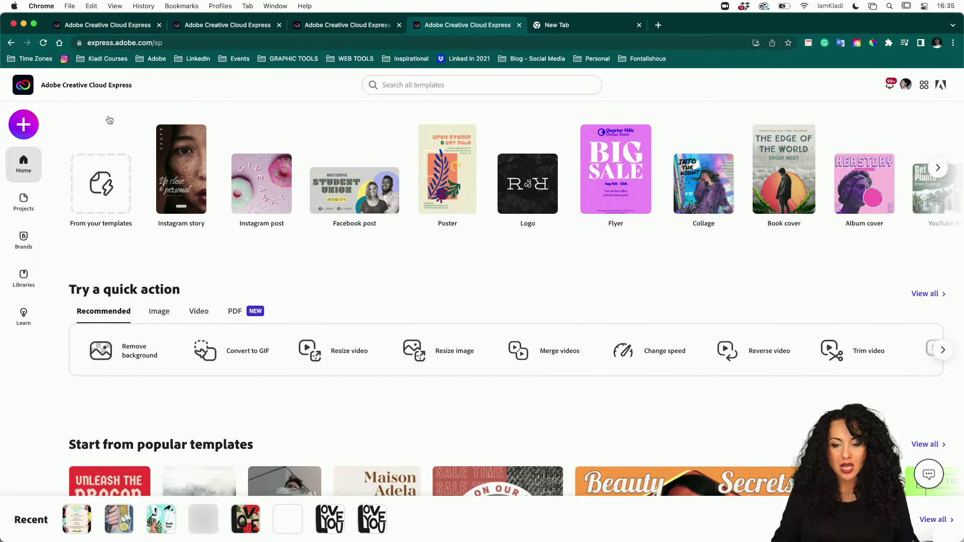
click(390, 87)
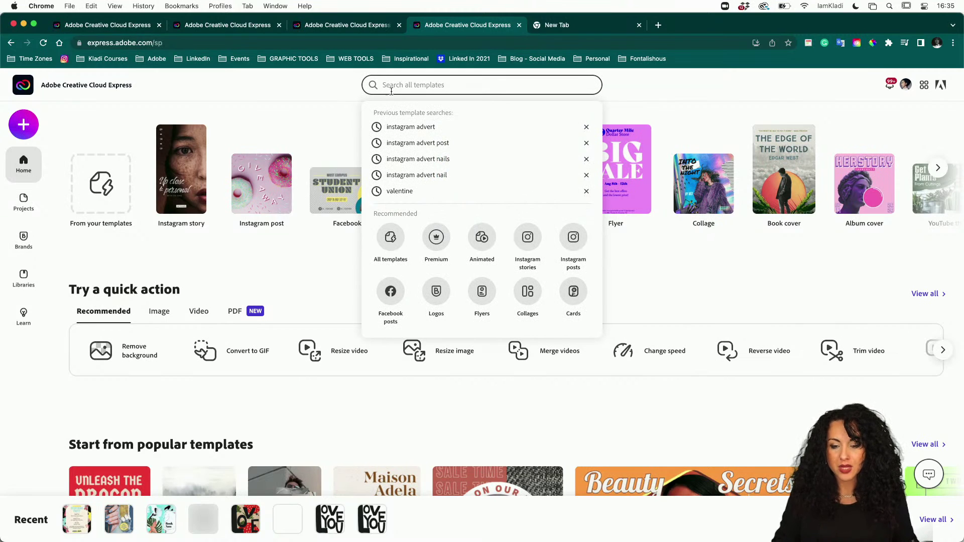
click(420, 132)
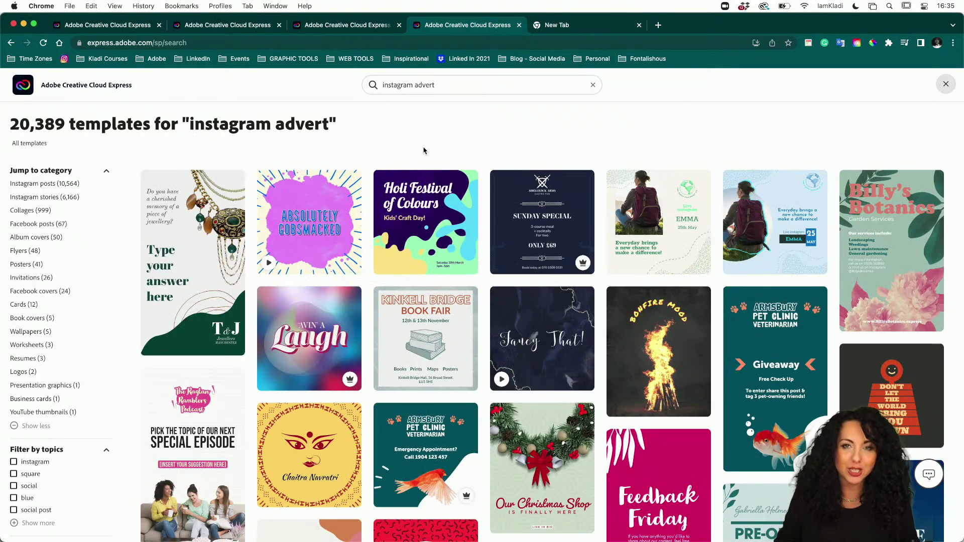
Step: Browse the "instagram advert" template results, examining the design styles and the premium and animated markers on the thumbnails
scroll(509, 290, down, 3)
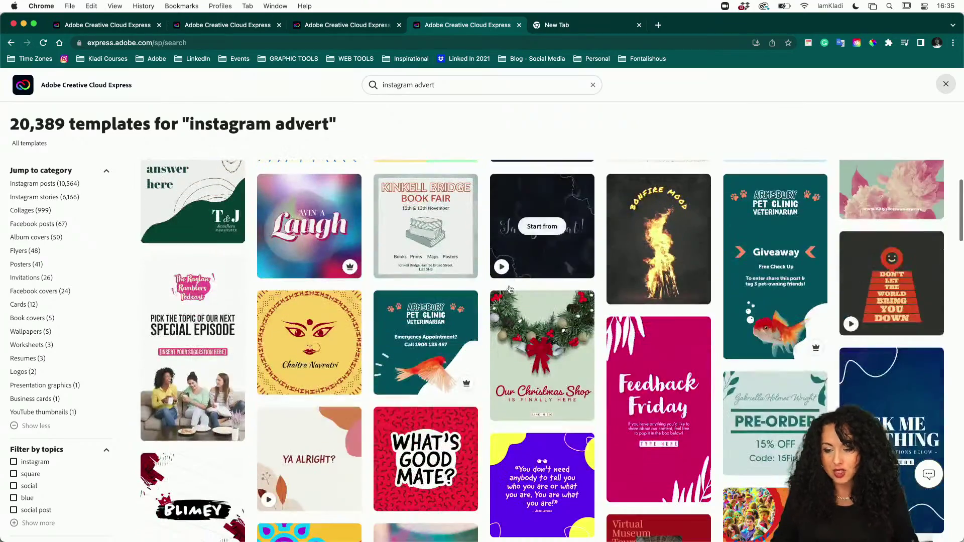
scroll(509, 290, down, 5)
scroll(509, 289, down, 1)
scroll(510, 290, down, 3)
scroll(509, 289, down, 6)
scroll(509, 290, down, 8)
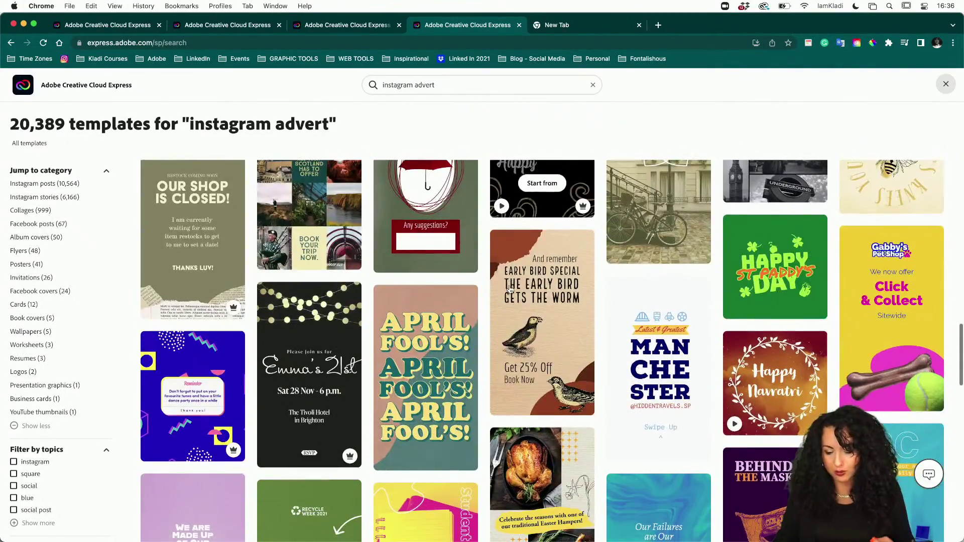
scroll(509, 289, down, 7)
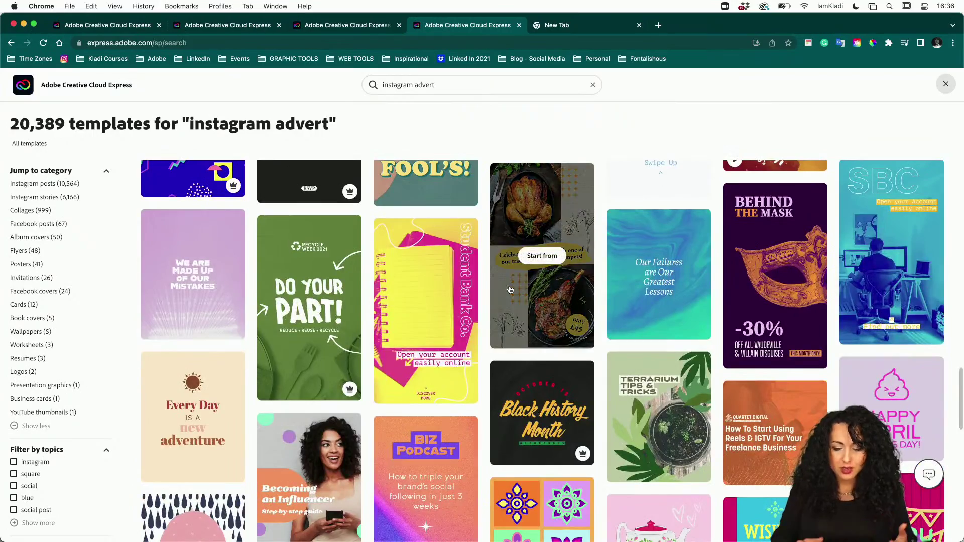
scroll(510, 290, down, 6)
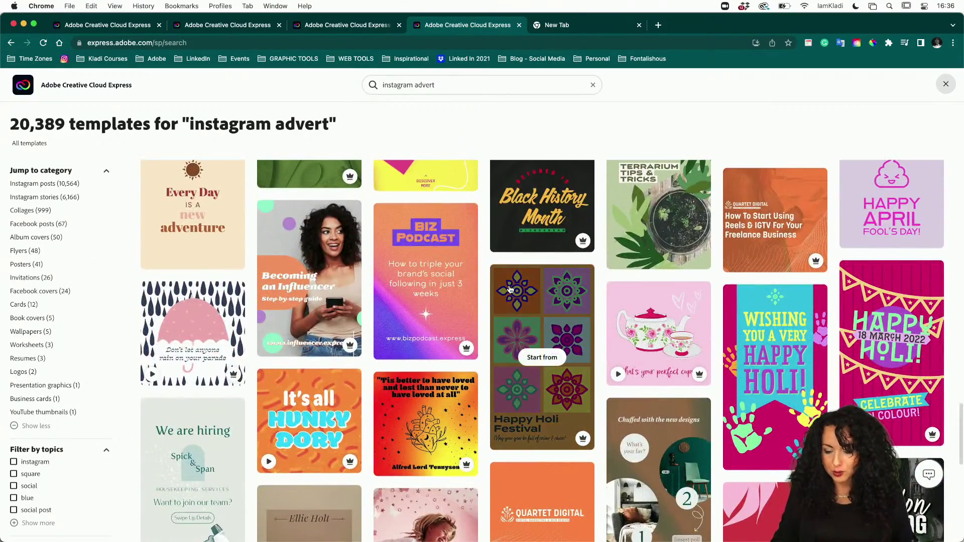
scroll(509, 290, down, 2)
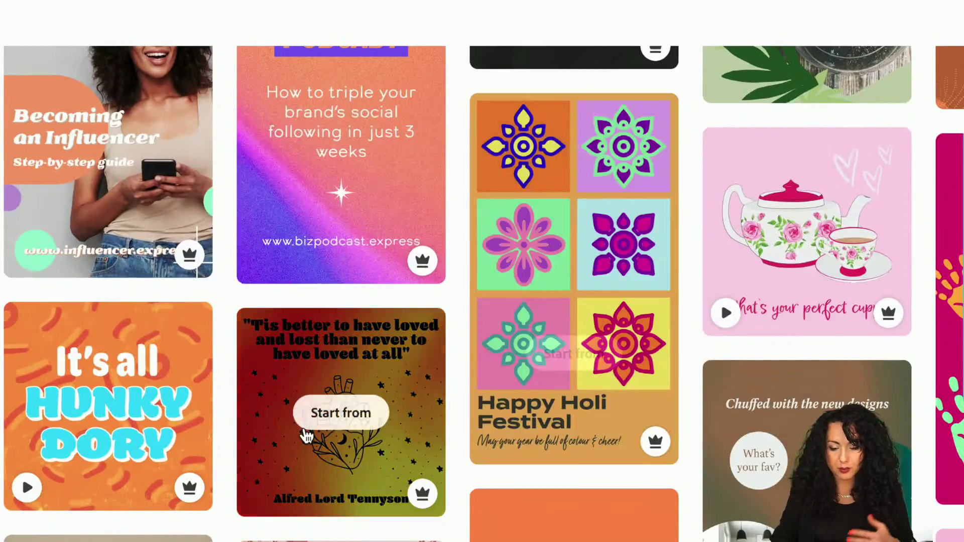
scroll(409, 354, down, 2)
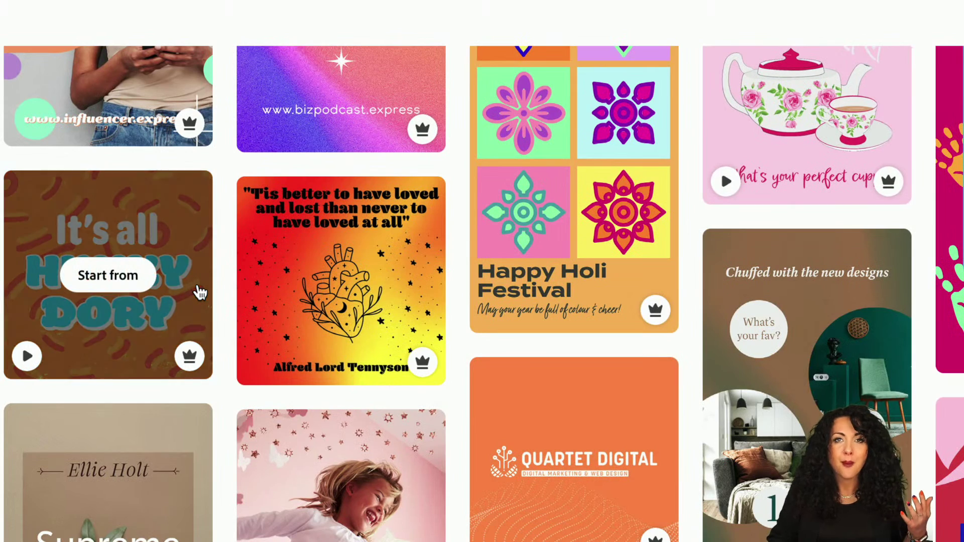
scroll(198, 289, down, 6)
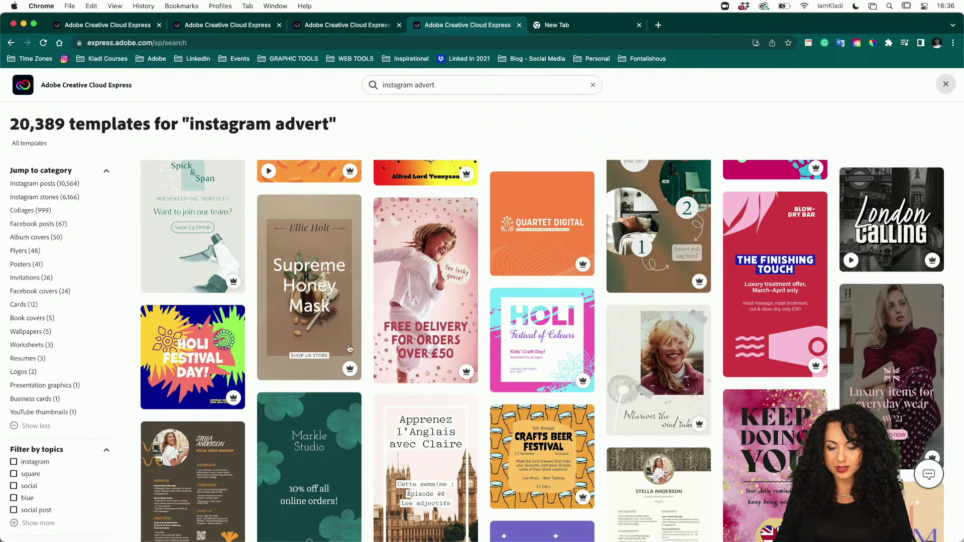
scroll(368, 347, down, 10)
scroll(368, 347, up, 5)
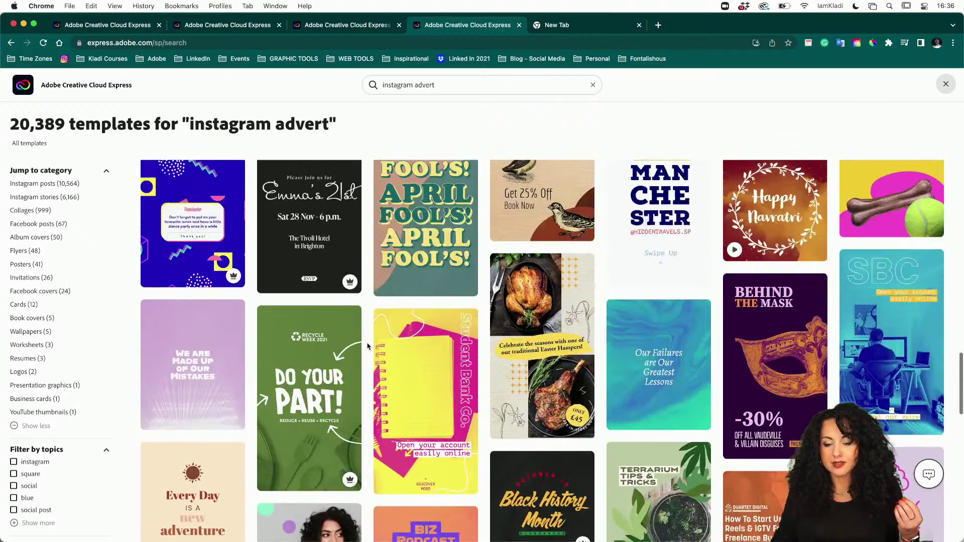
mouse_move(350, 312)
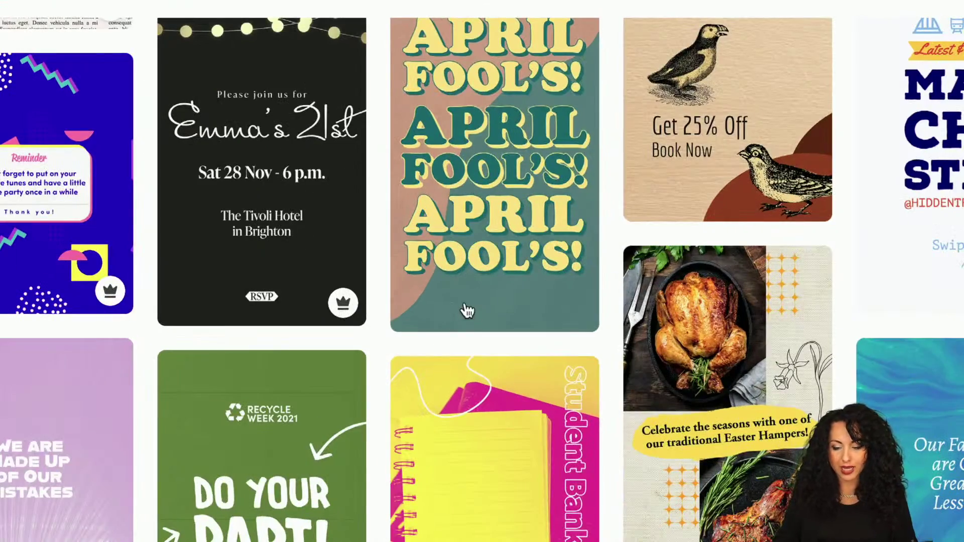
mouse_move(412, 307)
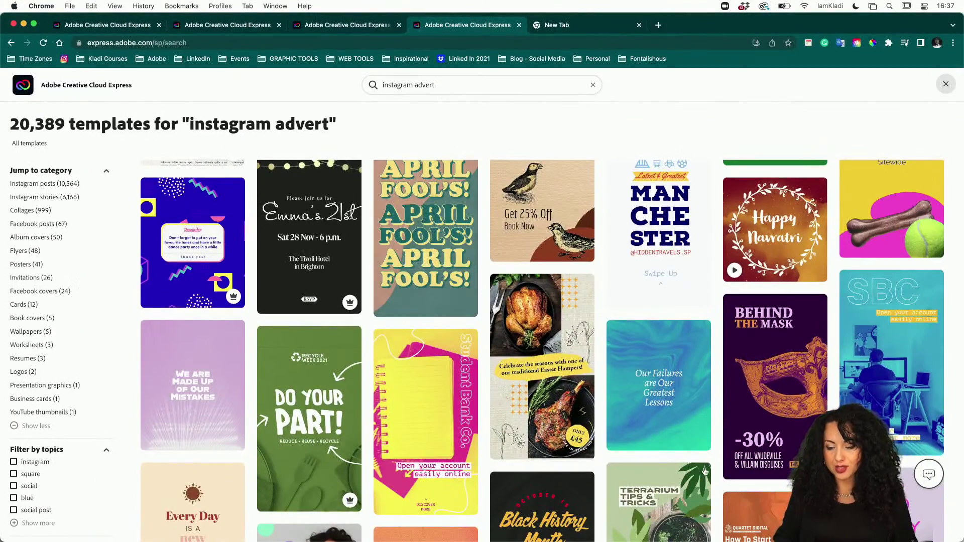
scroll(704, 472, down, 4)
scroll(704, 472, down, 10)
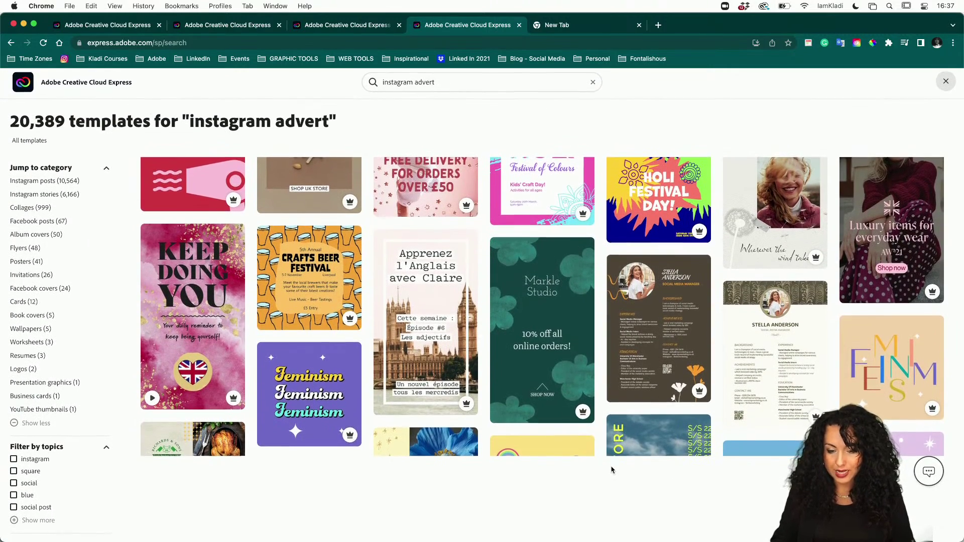
scroll(611, 472, down, 15)
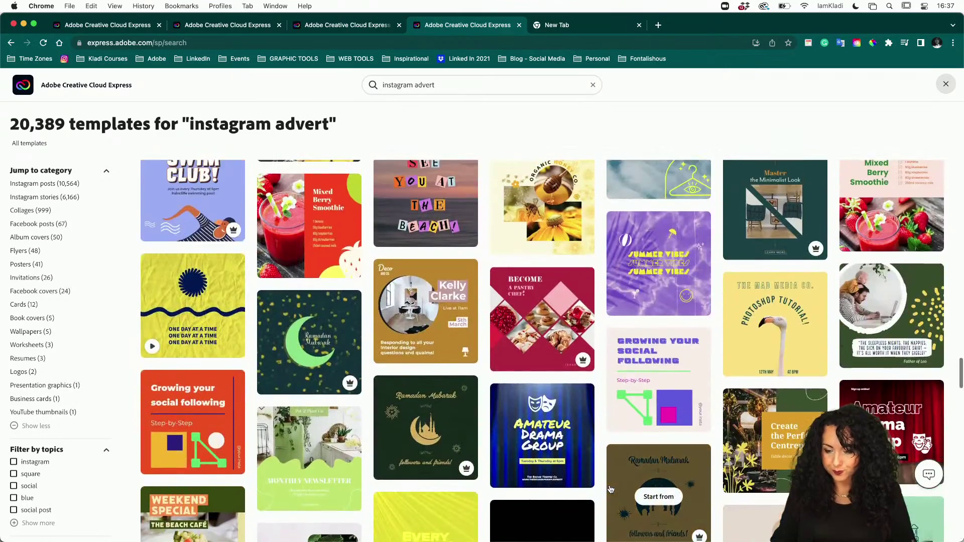
scroll(610, 489, down, 10)
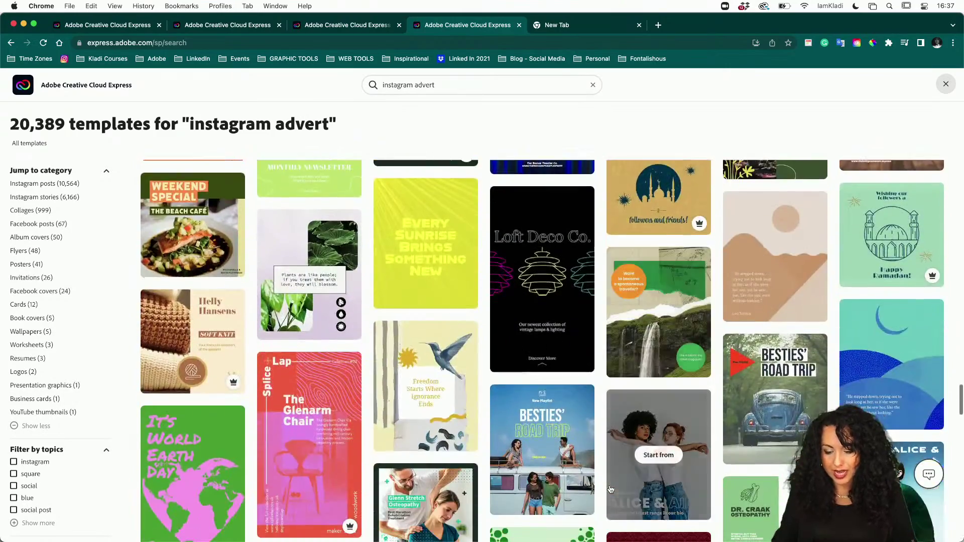
scroll(611, 490, down, 12)
scroll(611, 489, down, 12)
scroll(610, 490, down, 12)
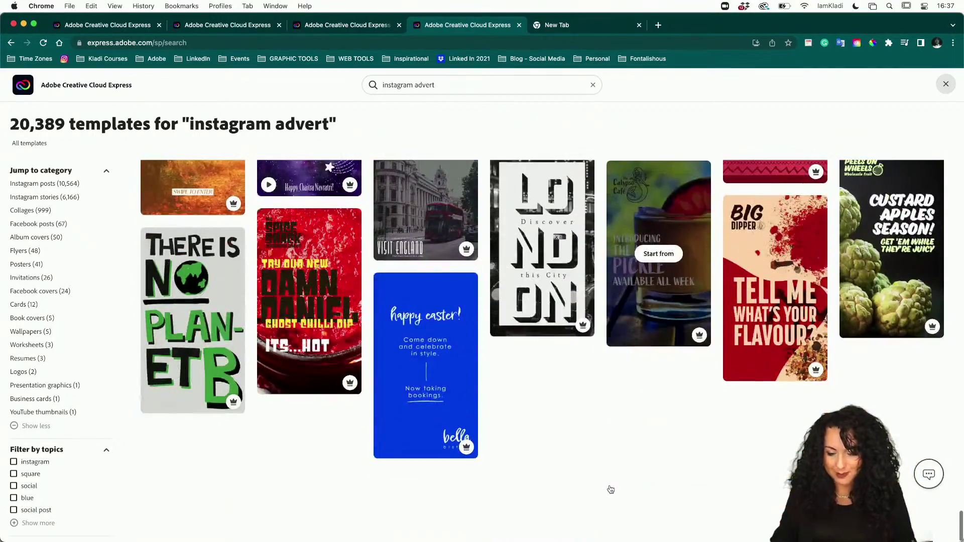
scroll(542, 502, up, 2)
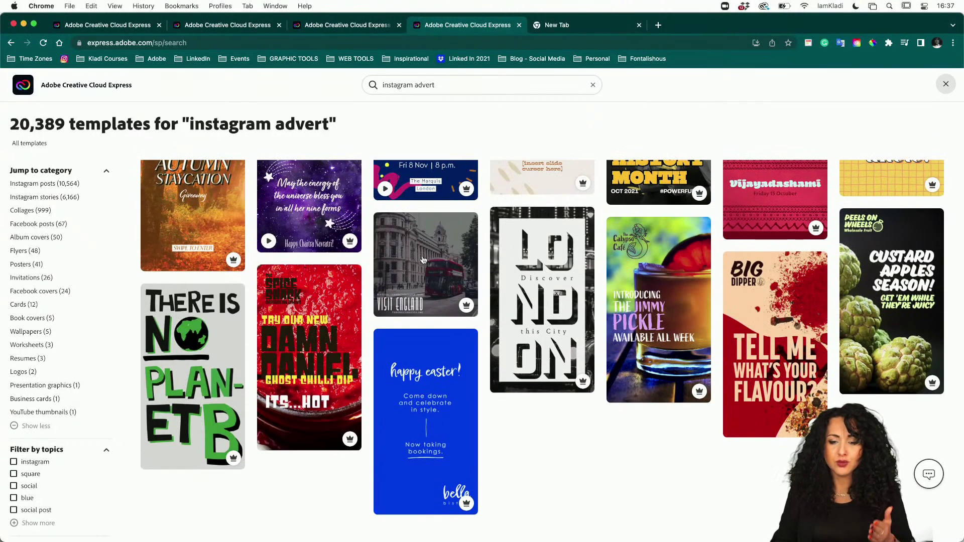
mouse_move(423, 259)
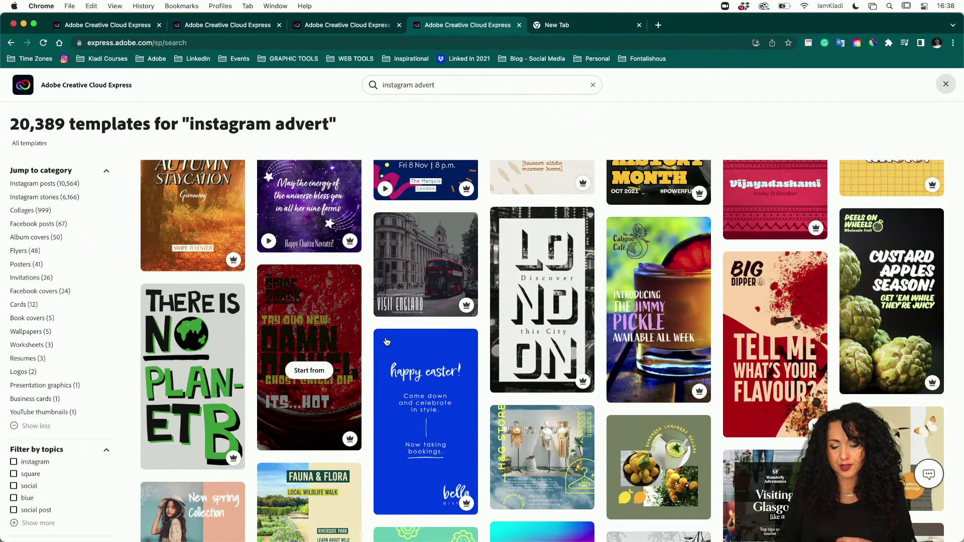
scroll(386, 342, down, 5)
scroll(386, 342, down, 8)
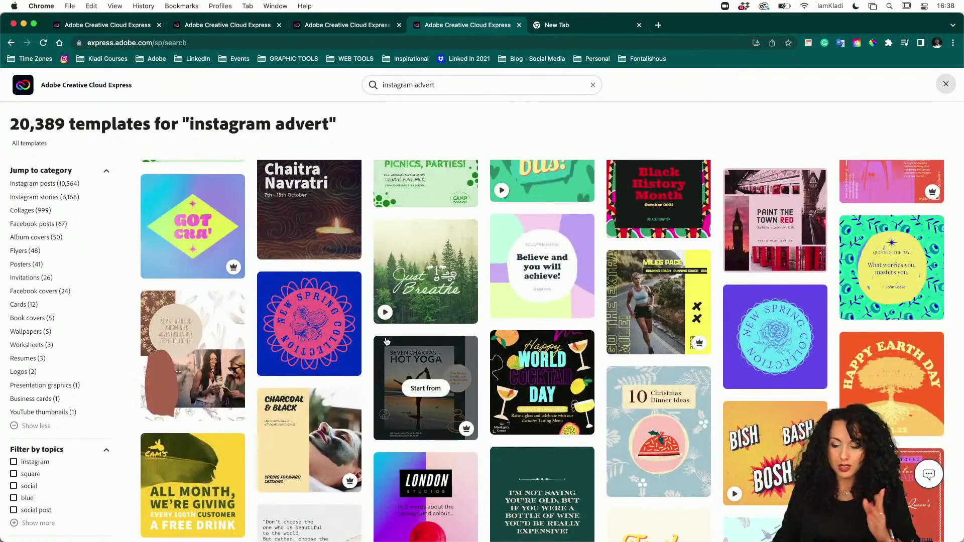
scroll(386, 342, down, 4)
scroll(387, 342, down, 8)
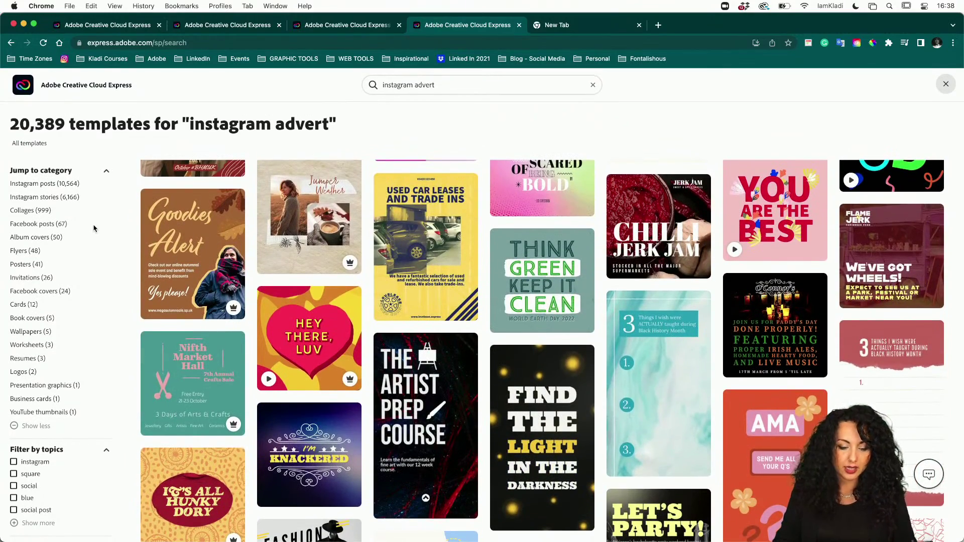
Step: Create a project from the Landscape Paintings butterfly-portrait template in the already filtered Instagram posts results for "instagram advert"
click(245, 26)
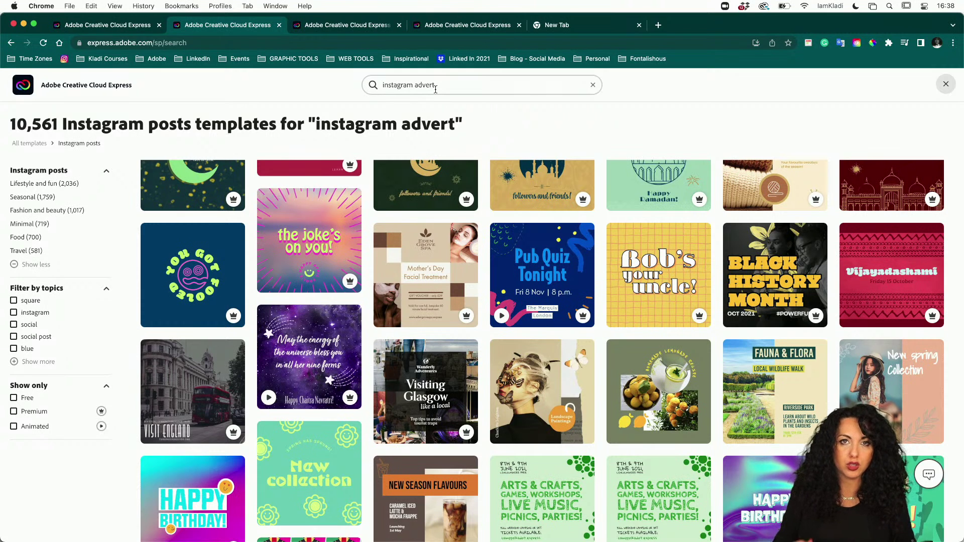
click(568, 361)
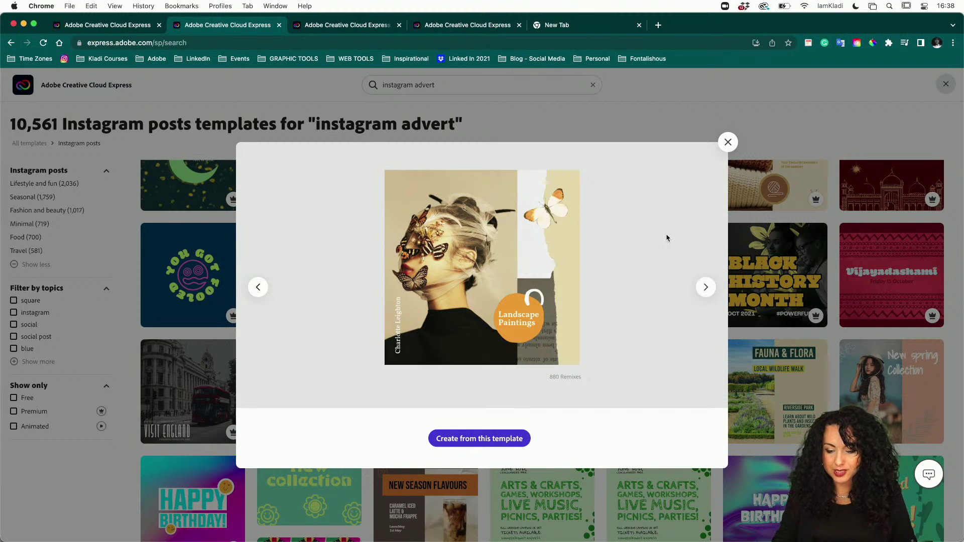
scroll(586, 360, up, 5)
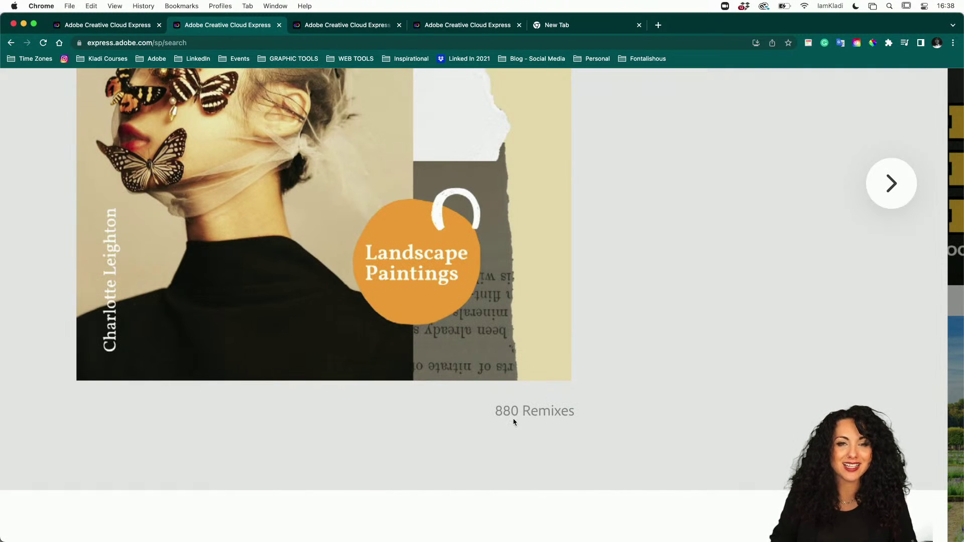
scroll(513, 422, down, 5)
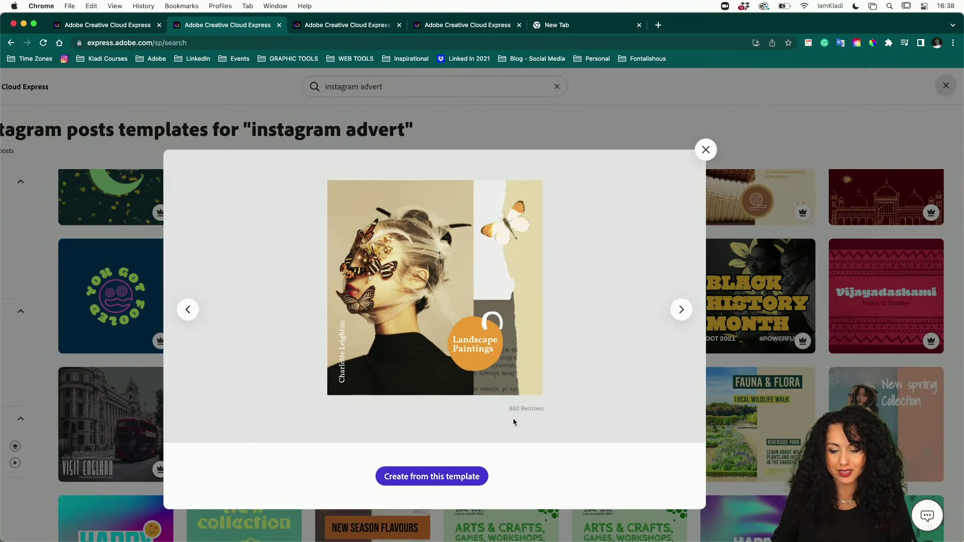
click(443, 485)
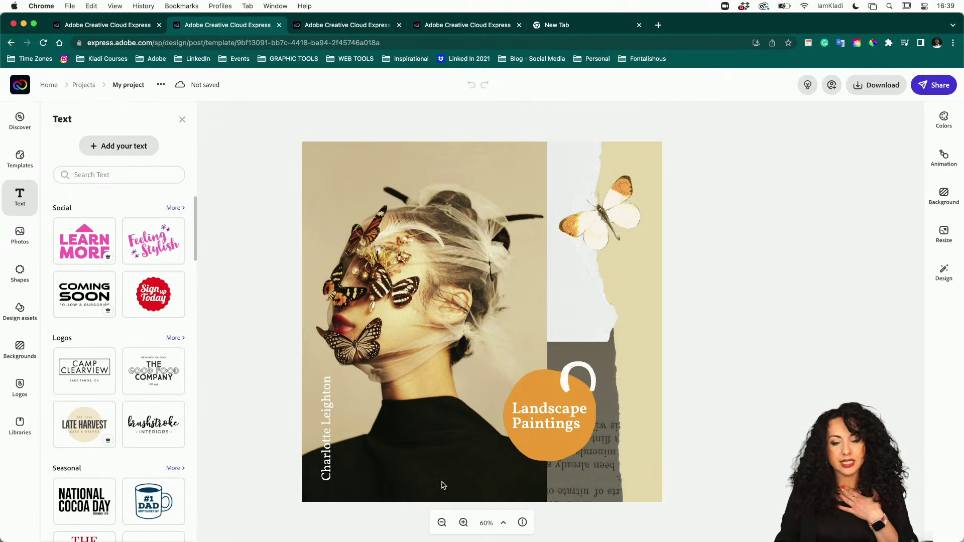
Step: View the project's download format options and look at the finished Nail Advert design before returning to the untitled project
click(410, 277)
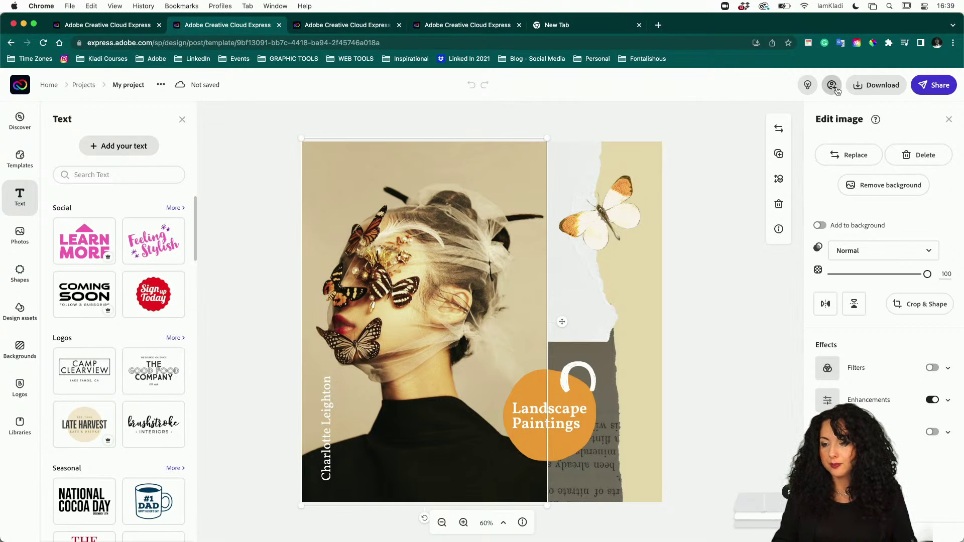
click(887, 91)
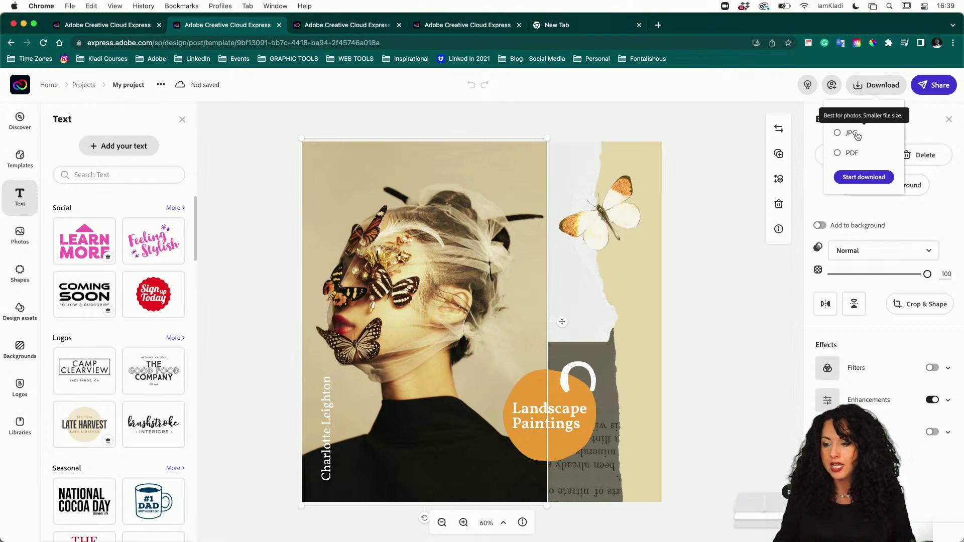
click(750, 169)
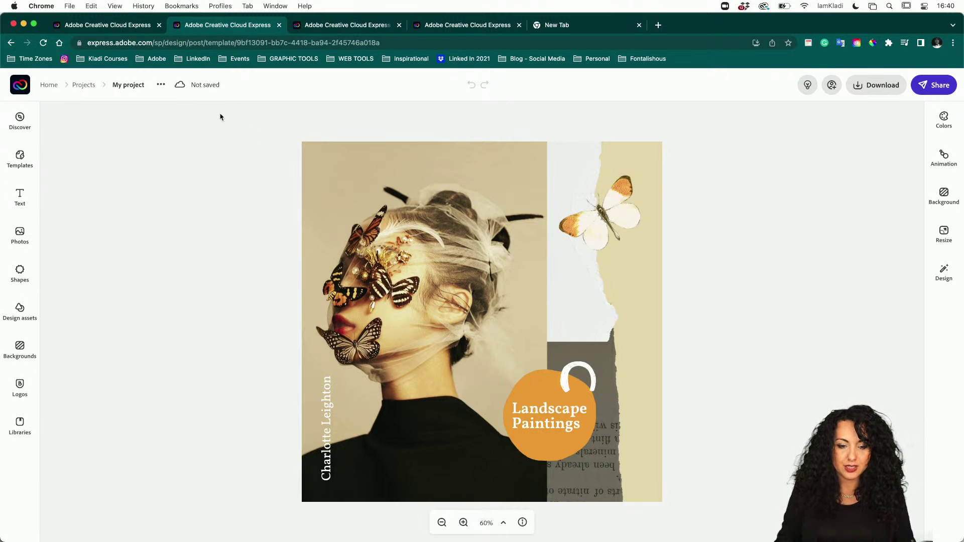
click(86, 28)
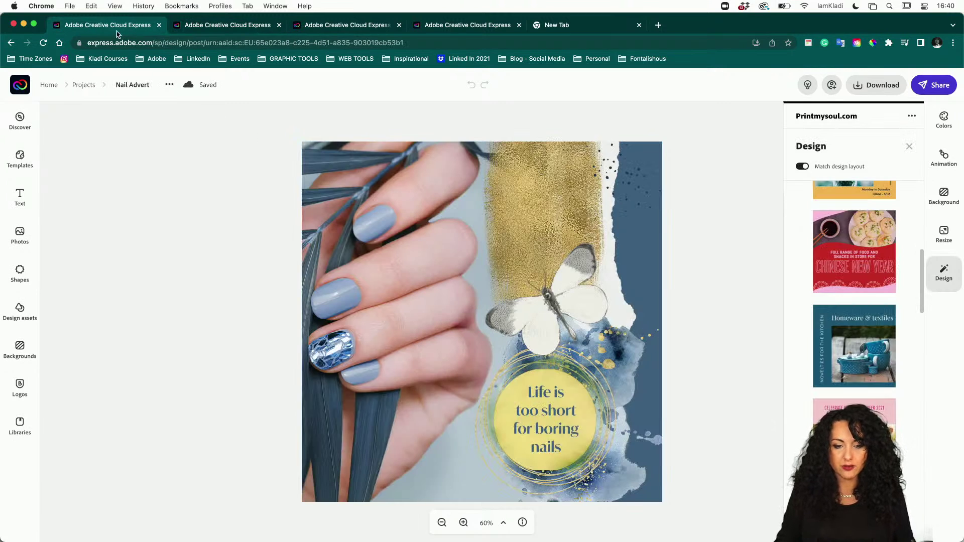
click(201, 27)
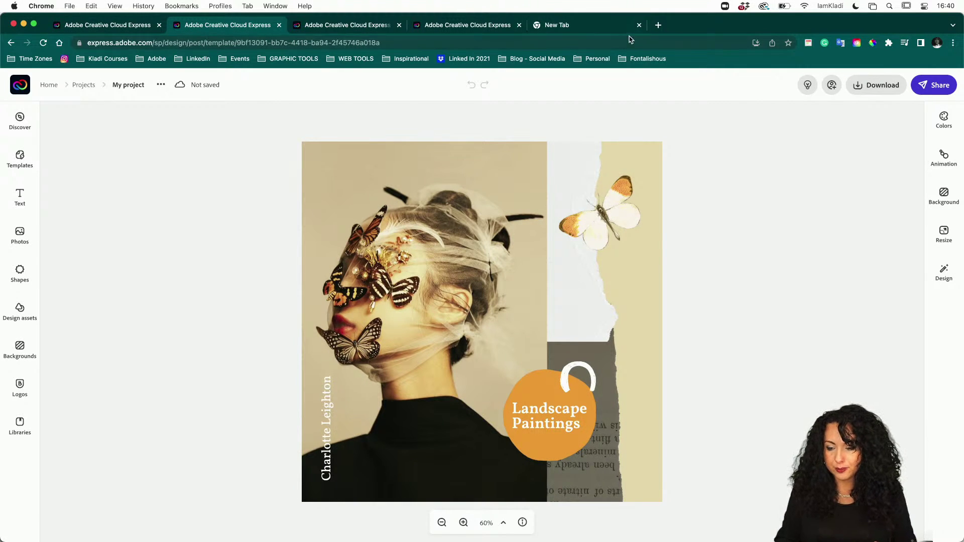
Step: Make the butterfly portrait photo slightly narrower and search Adobe Stock for "nail" photos to replace it
click(334, 343)
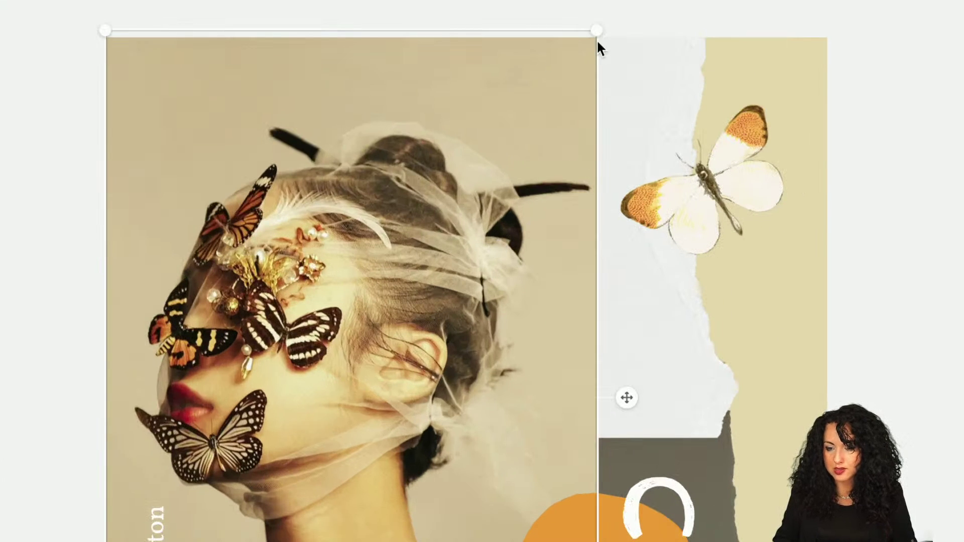
mouse_move(596, 30)
mouse_down()
mouse_move(544, 97)
mouse_move(584, 29)
mouse_up()
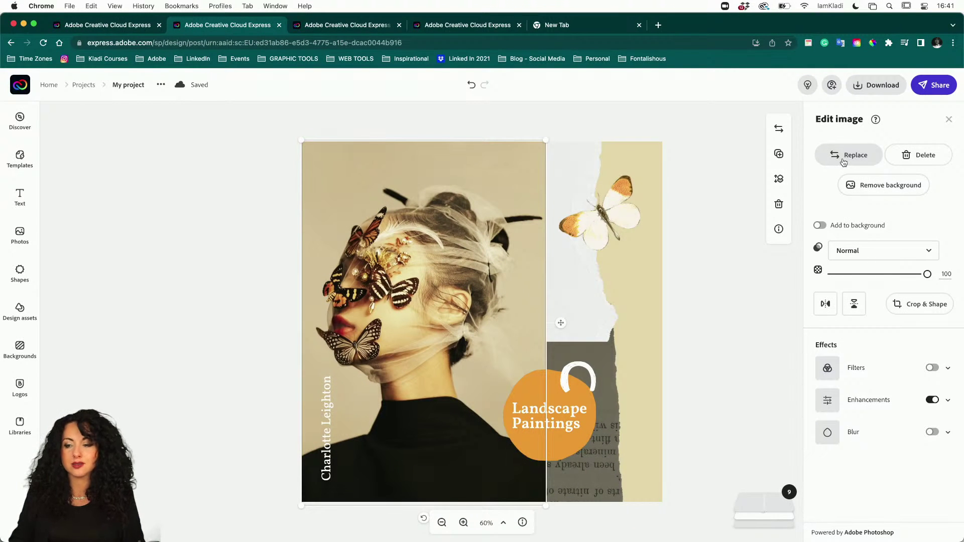
click(843, 156)
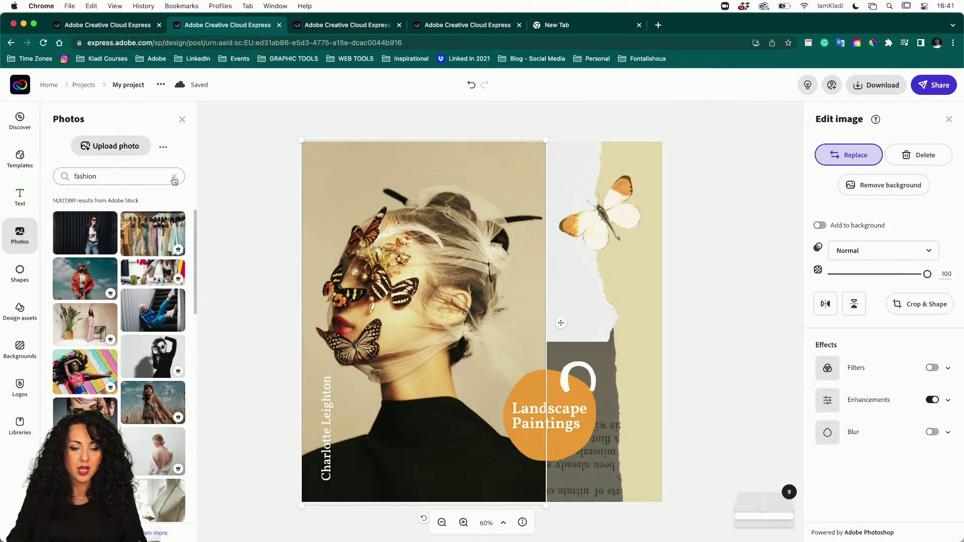
double_click(148, 172)
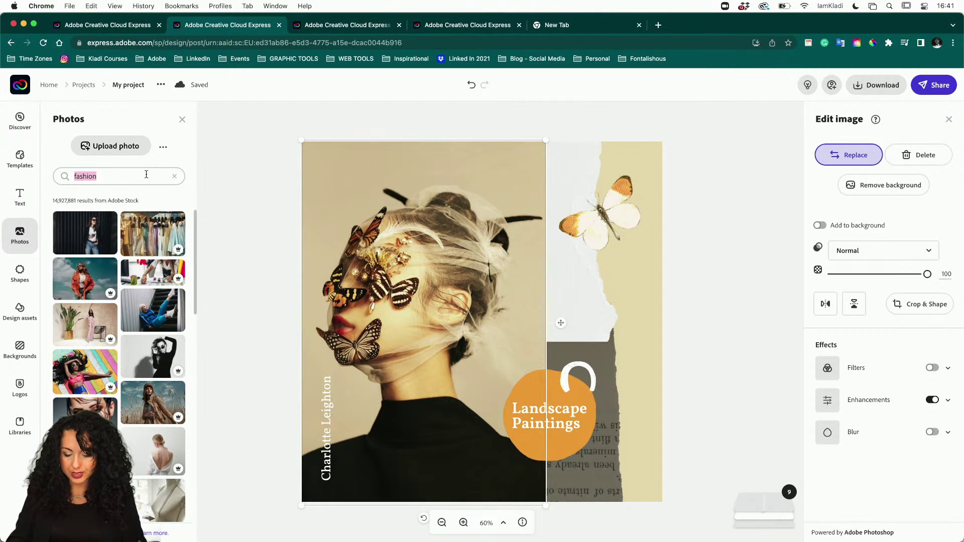
text(nail)
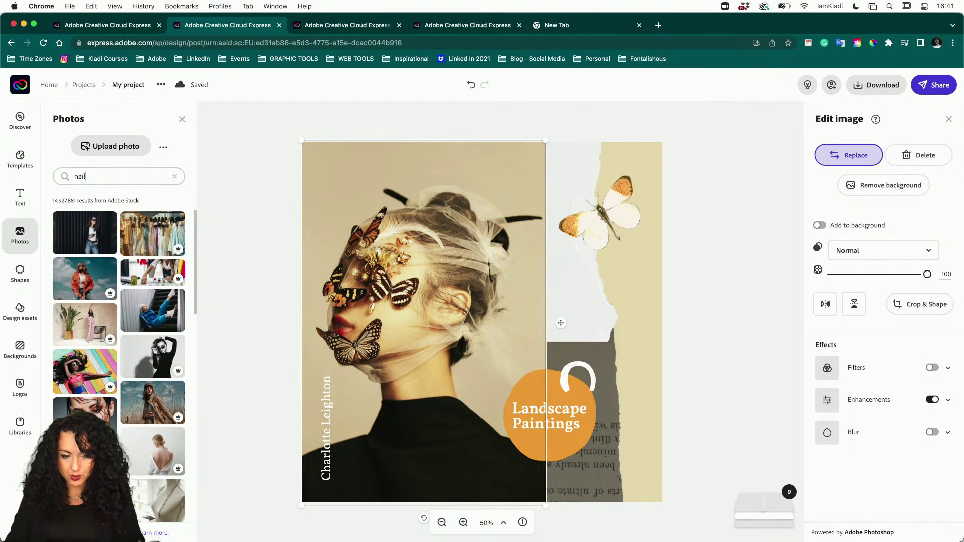
key(Return)
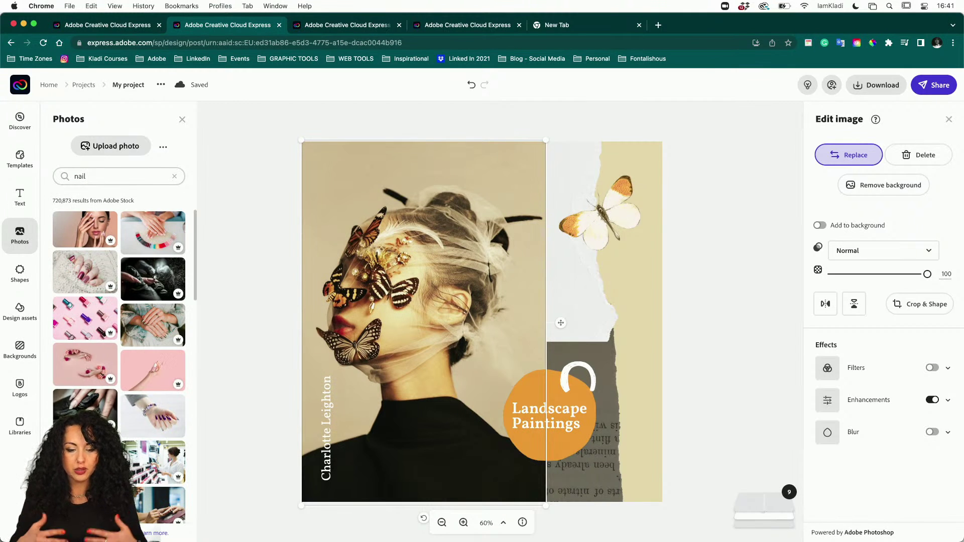
Step: Browse the "nail" photo results and try the hands with metallic gold nails against a denim shirt as the replacement
scroll(111, 365, down, 5)
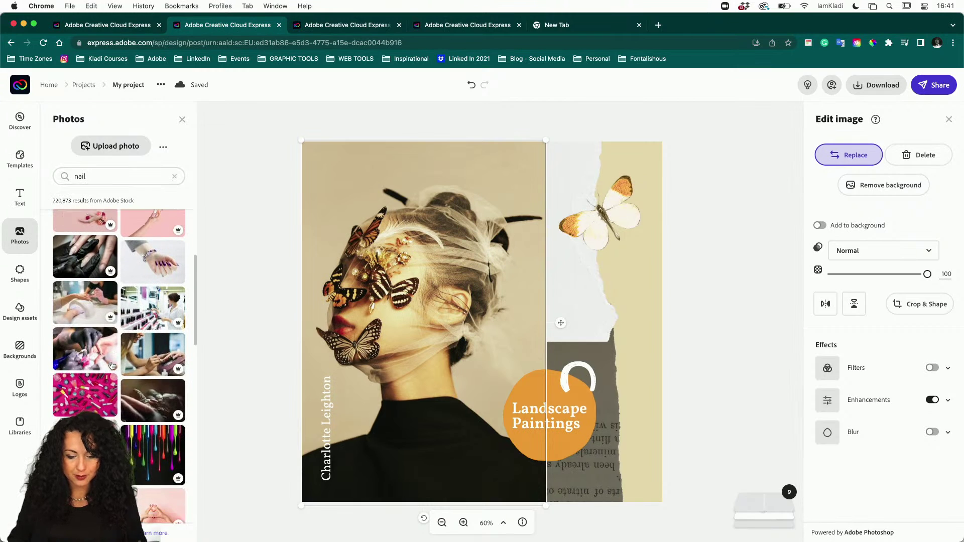
scroll(111, 362, up, 1)
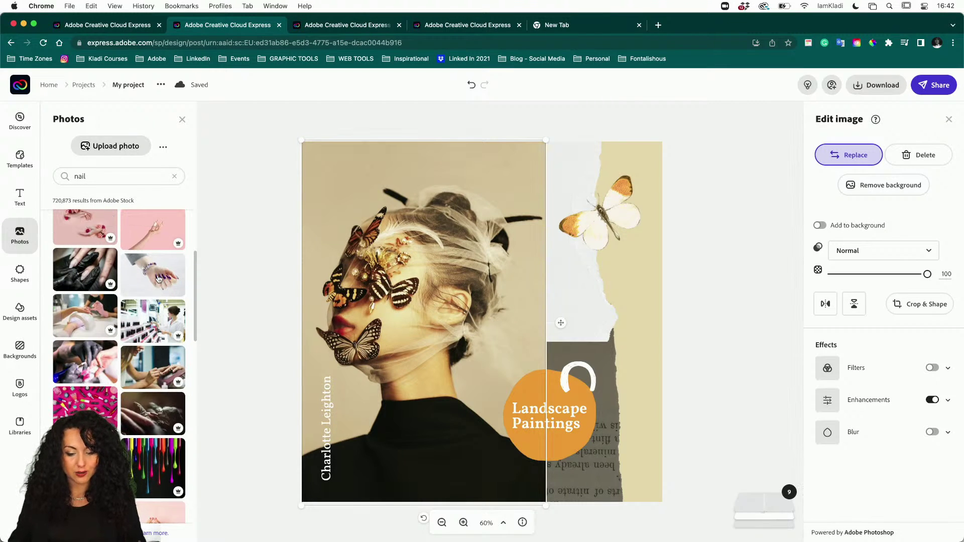
scroll(132, 382, down, 2)
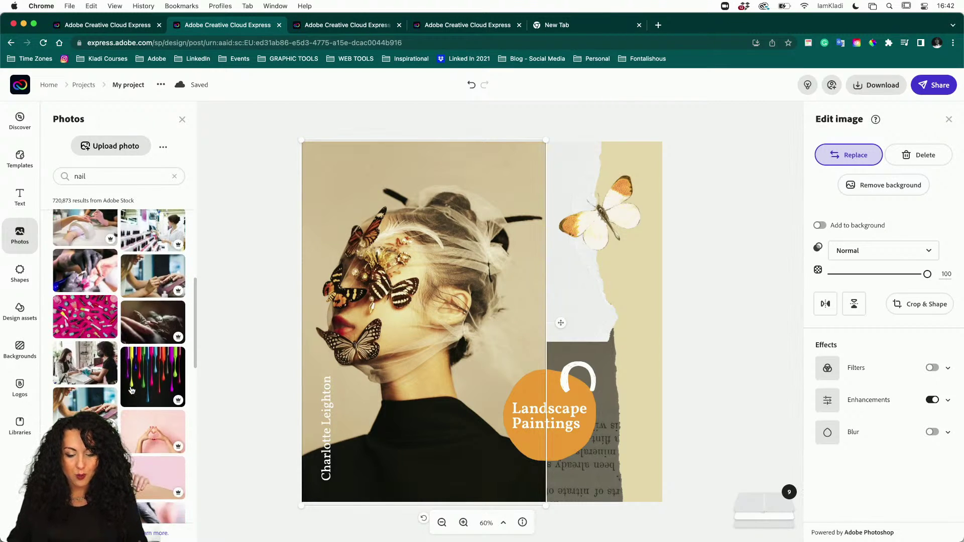
scroll(131, 390, down, 2)
scroll(119, 357, down, 5)
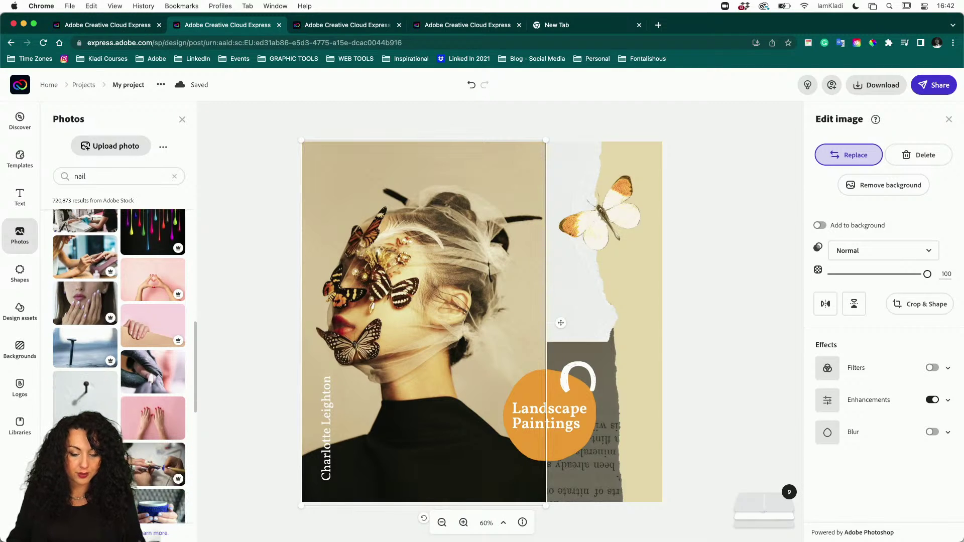
scroll(119, 327, down, 3)
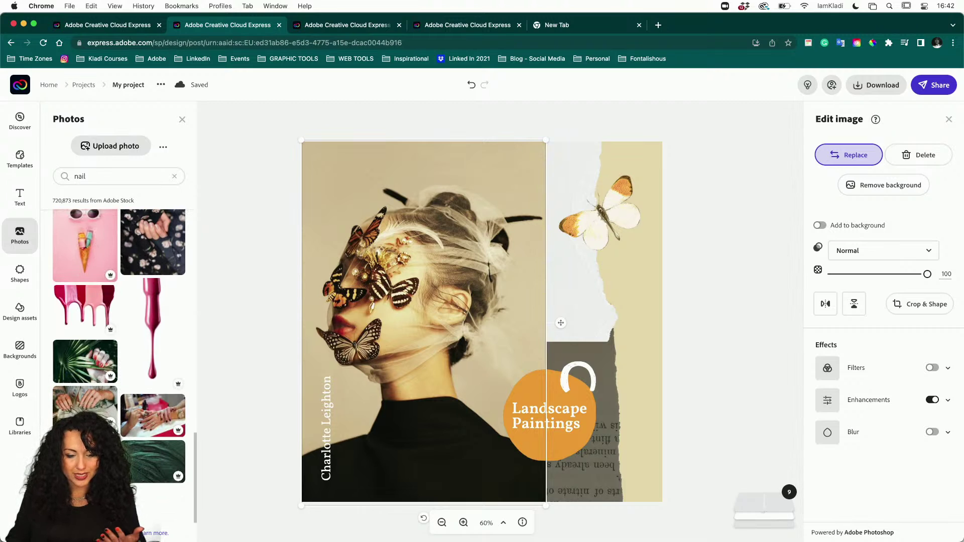
scroll(119, 367, down, 3)
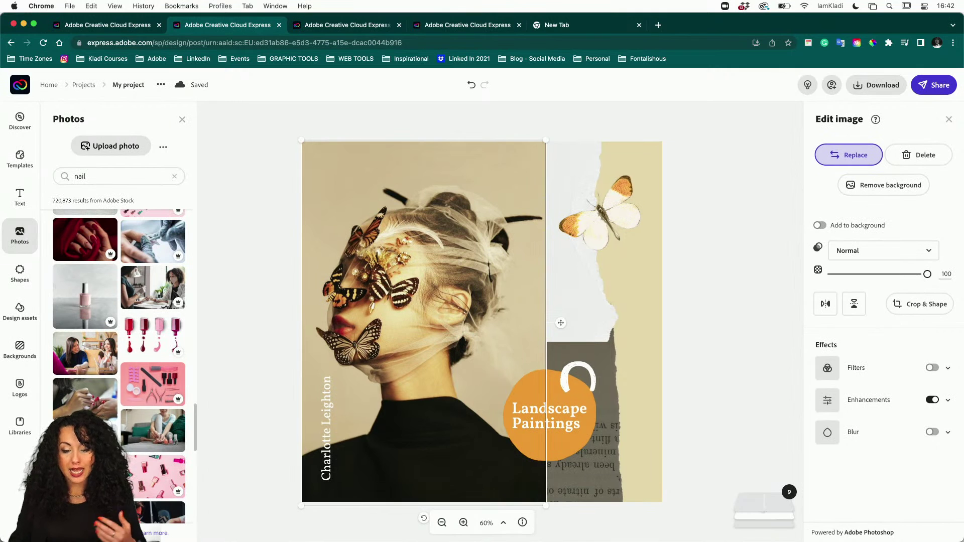
scroll(119, 357, down, 5)
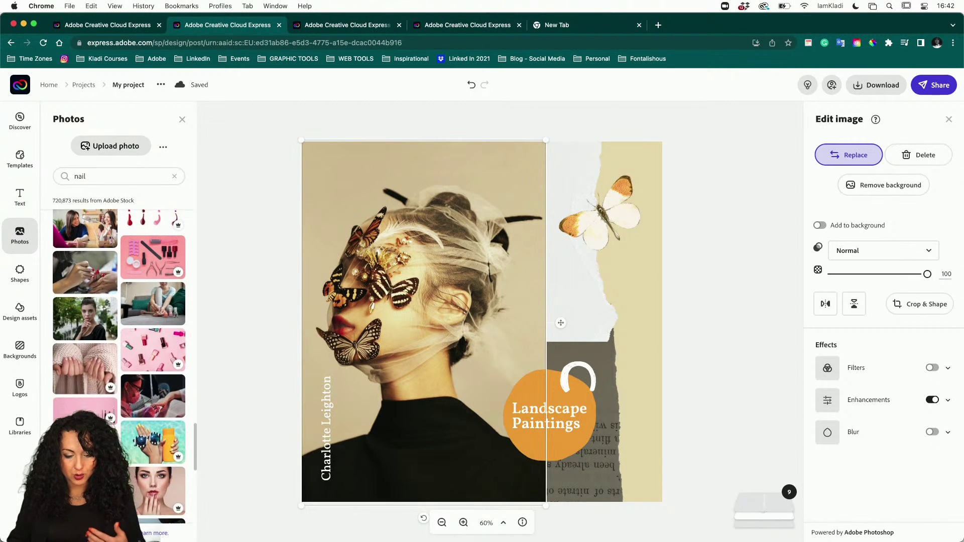
scroll(119, 357, down, 3)
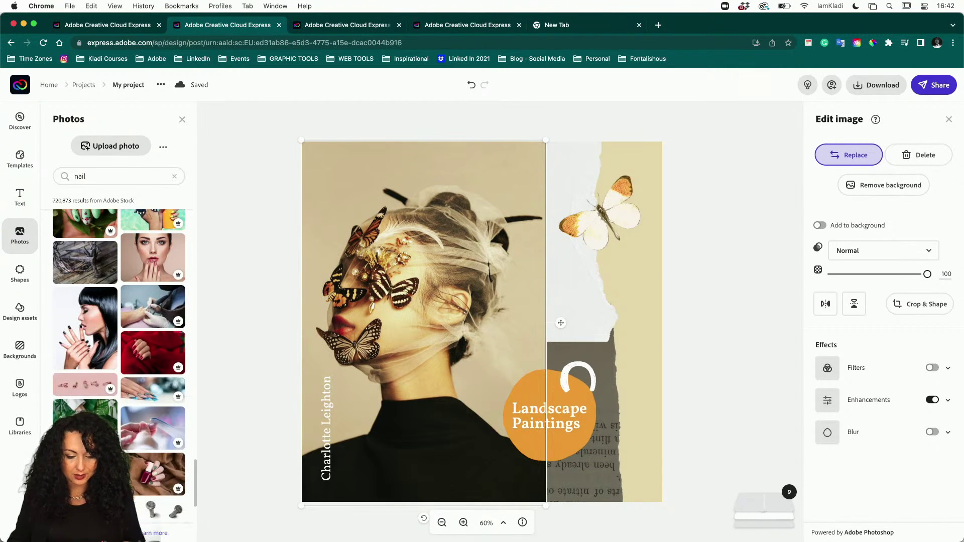
scroll(119, 358, down, 2)
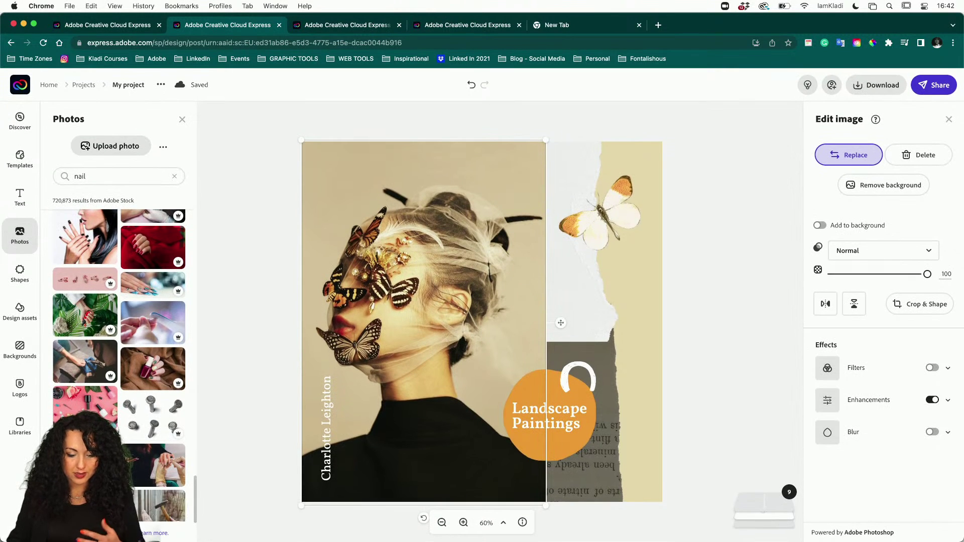
scroll(119, 357, down, 4)
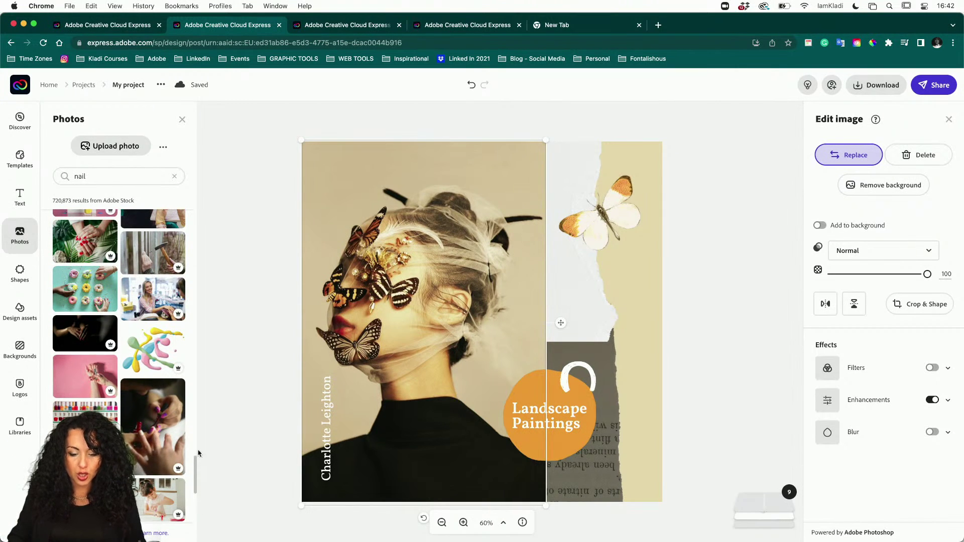
scroll(176, 482, down, 2)
scroll(176, 482, down, 1)
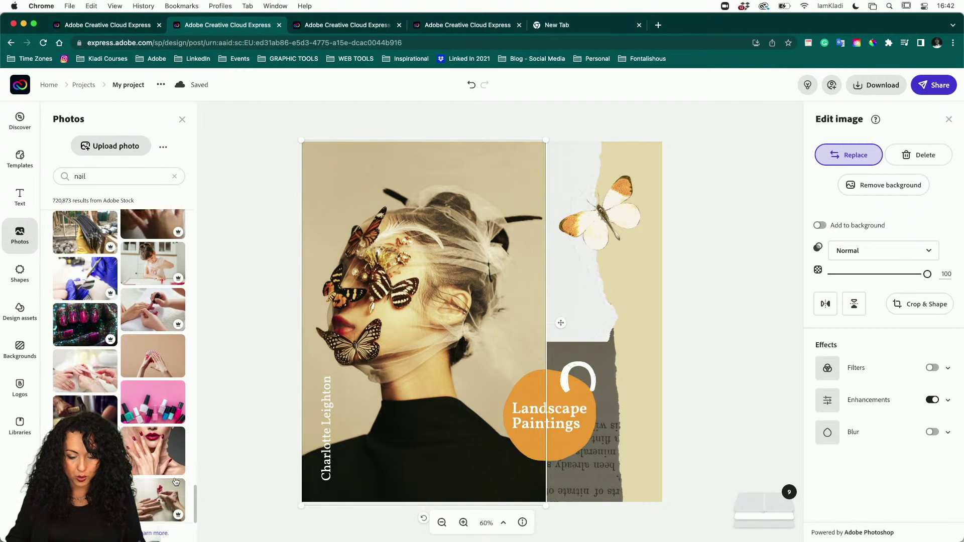
scroll(176, 482, up, 3)
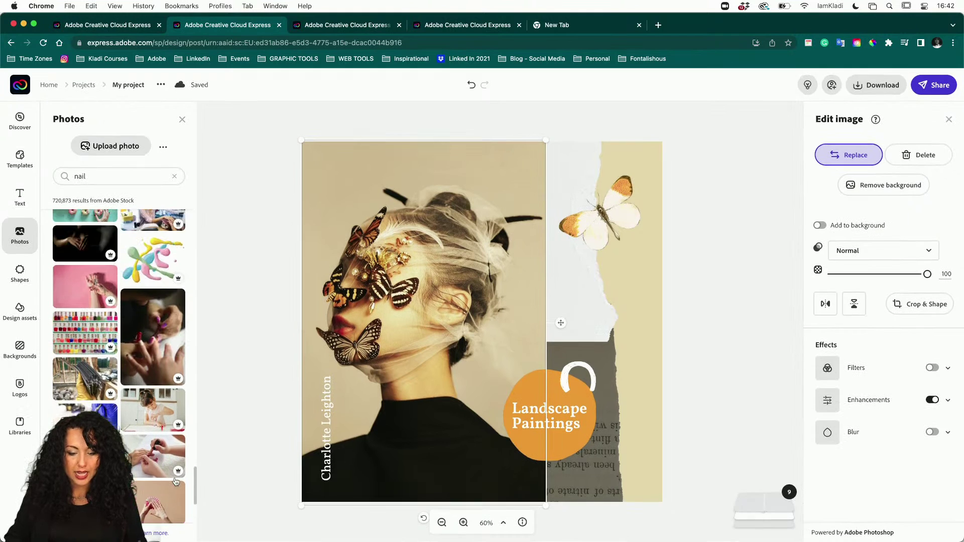
scroll(176, 482, down, 2)
scroll(176, 482, down, 10)
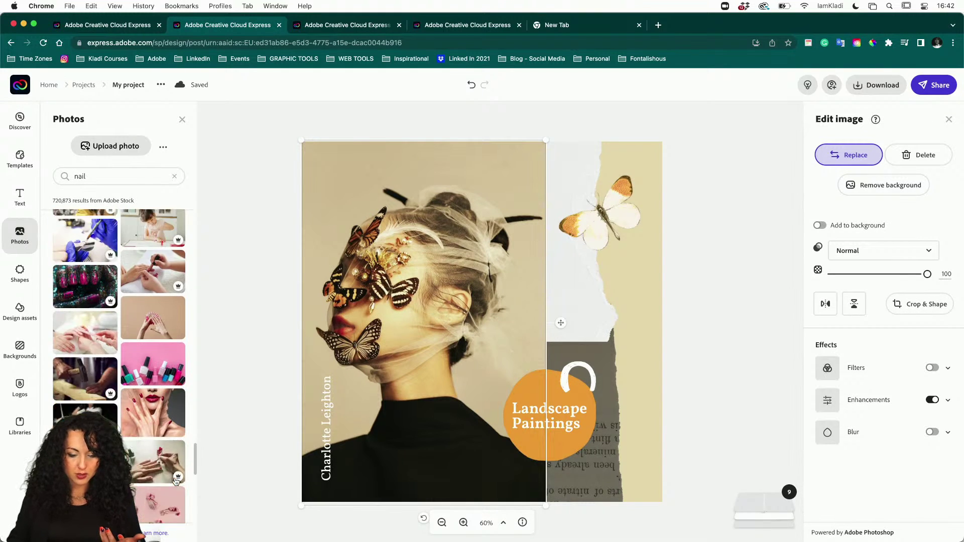
scroll(175, 482, down, 8)
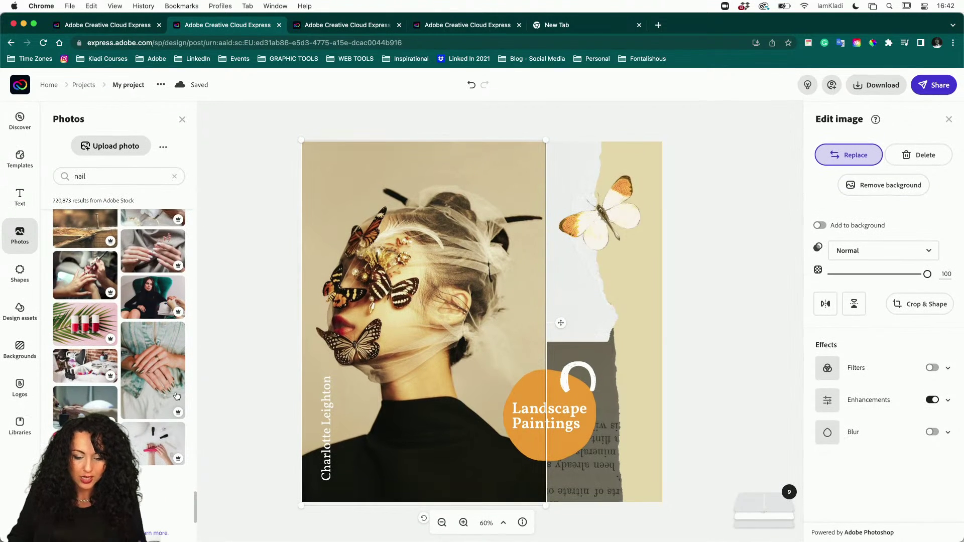
click(162, 368)
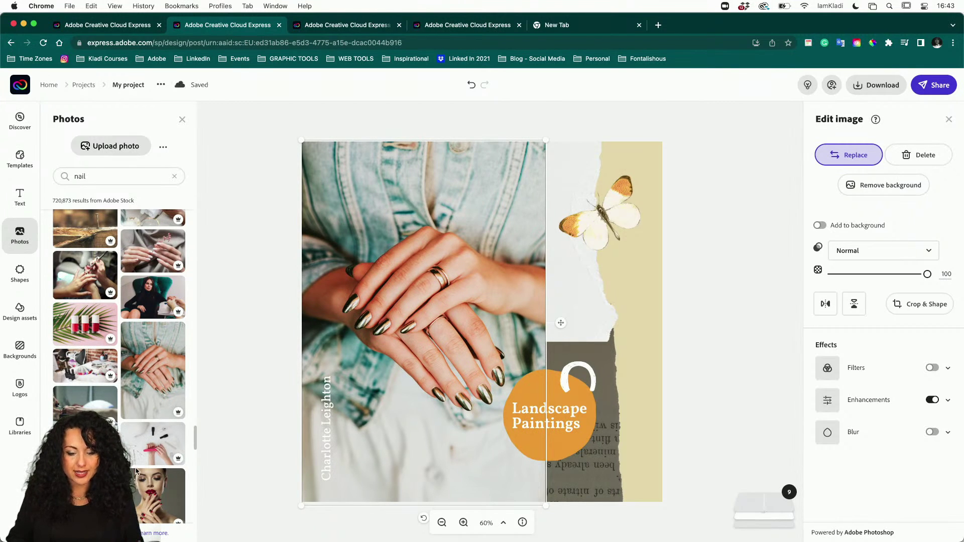
Step: Replace the large photo with the close-up of a hand with blue nails holding dark blue leaves, and deselect it
scroll(132, 468, down, 5)
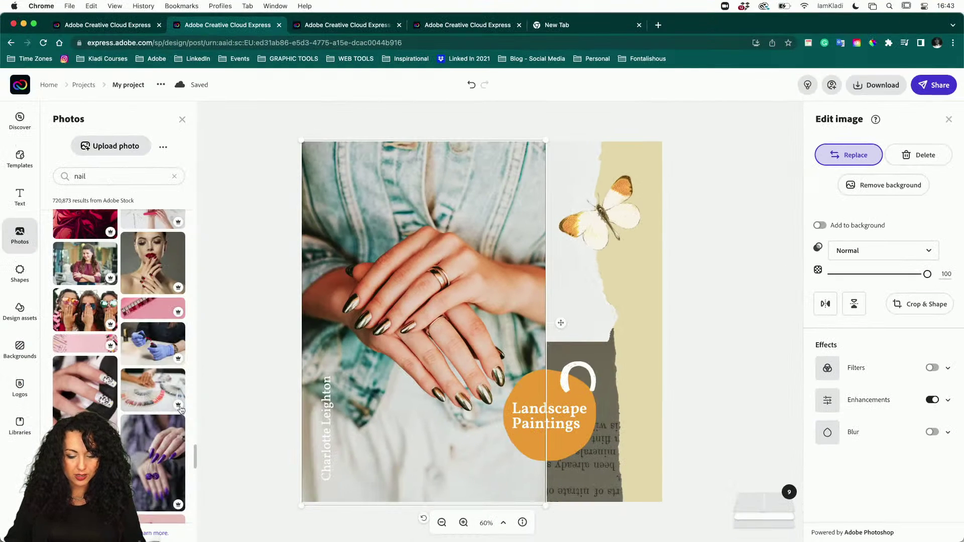
scroll(174, 414, down, 2)
scroll(174, 414, down, 6)
click(157, 400)
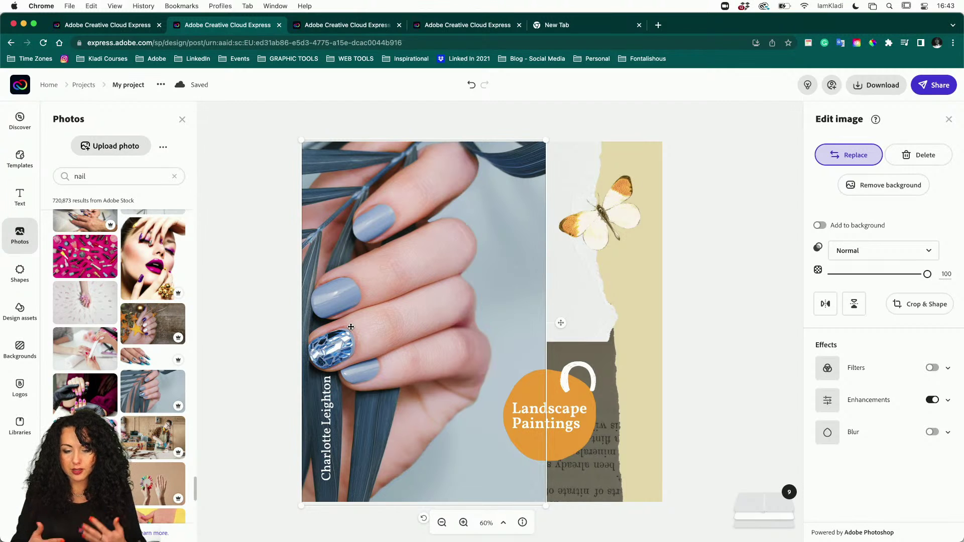
click(727, 223)
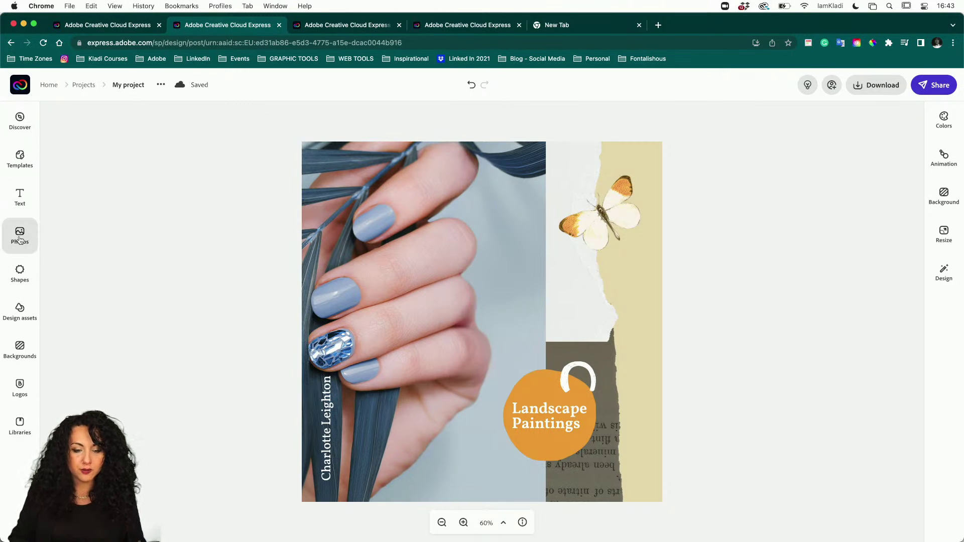
Step: Clear the "nail" photo search and view the stock photo categories such as Seasonal, Food and Travel
click(19, 240)
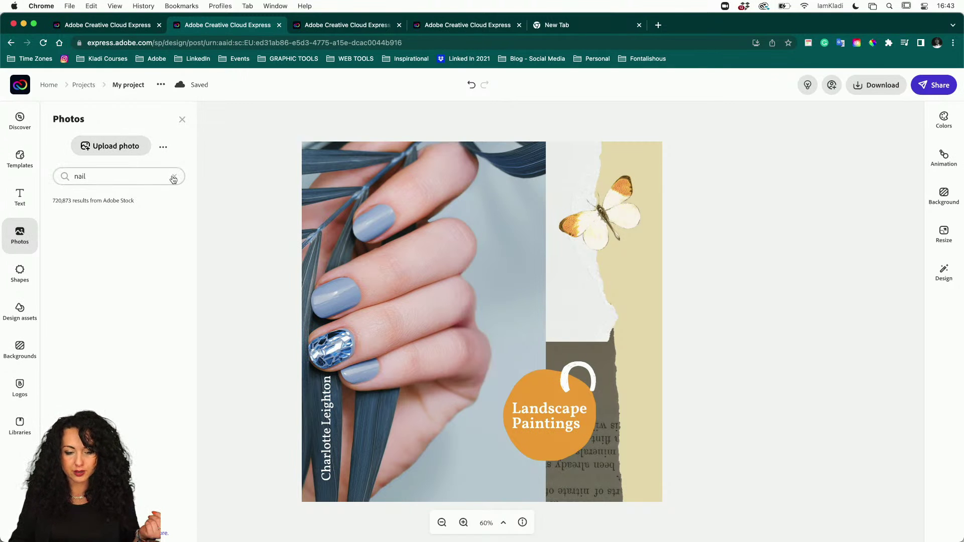
click(175, 177)
scroll(174, 178, down, 10)
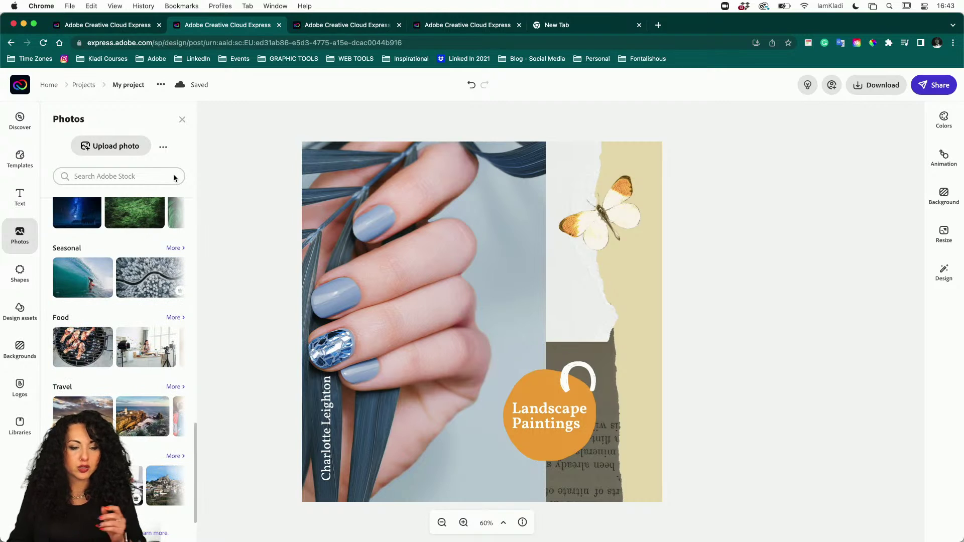
click(199, 216)
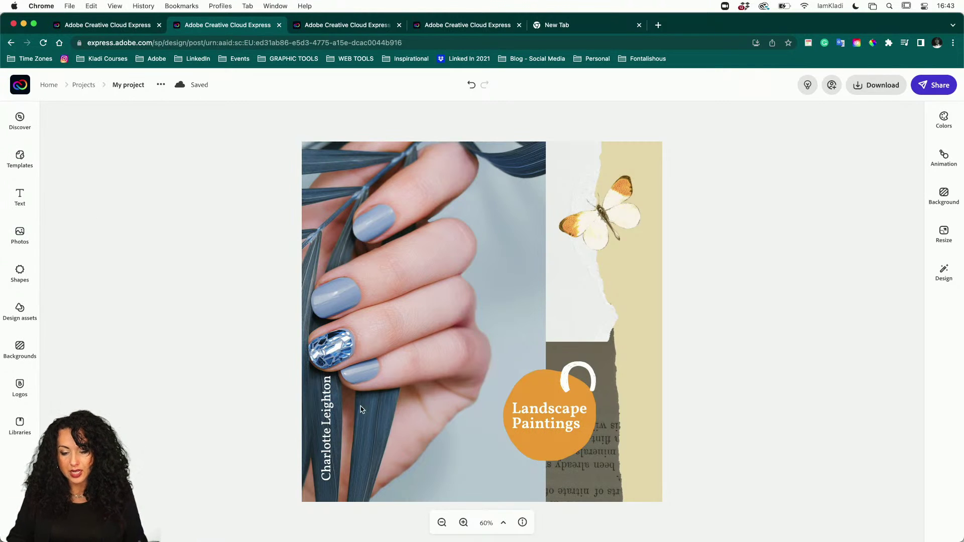
Step: Delete the vertical white name text from the nail photo
click(329, 409)
drag(329, 409, 412, 293)
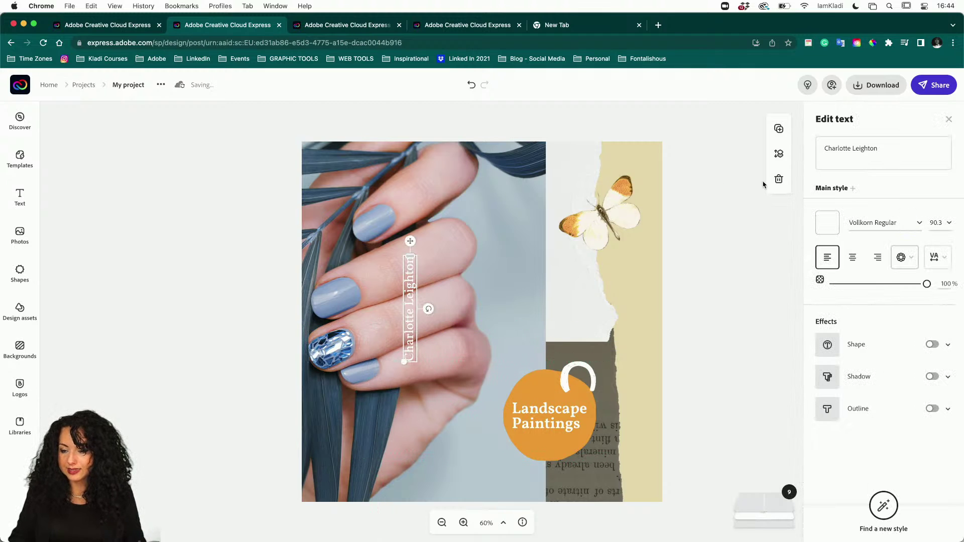
click(774, 183)
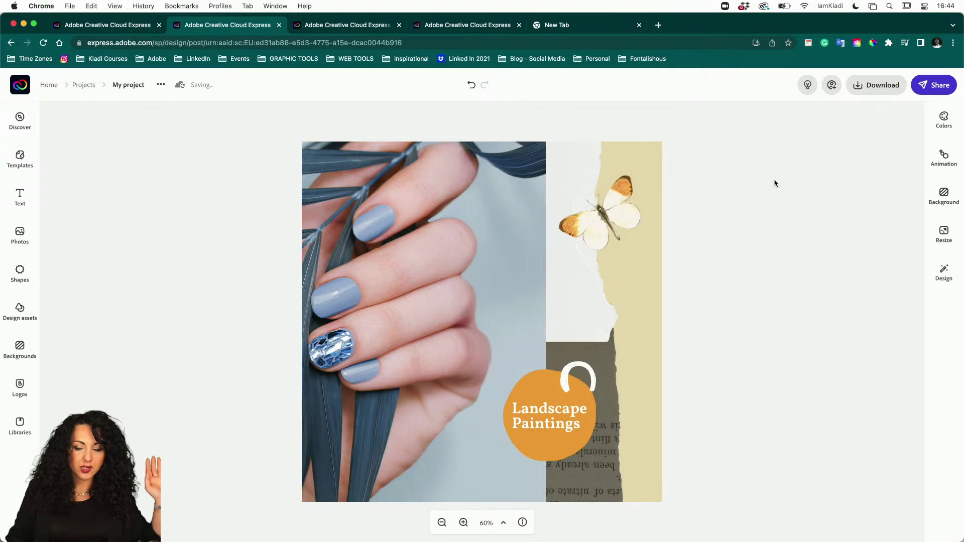
click(606, 341)
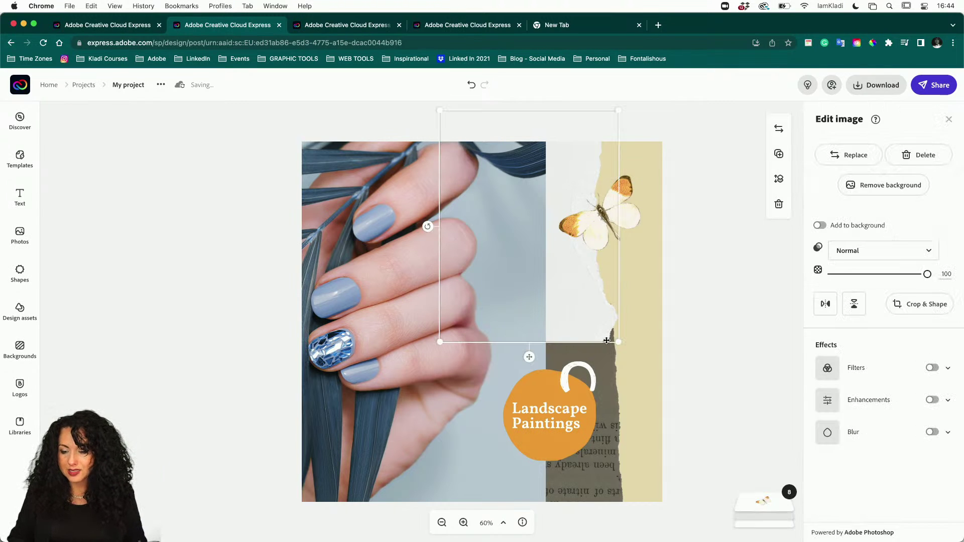
scroll(682, 343, up, 5)
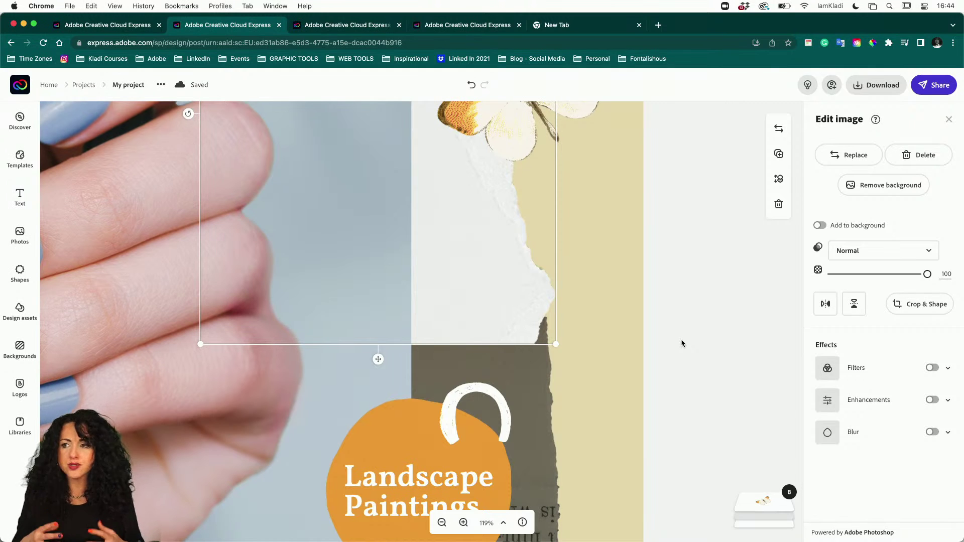
scroll(726, 301, down, 5)
scroll(726, 301, up, 5)
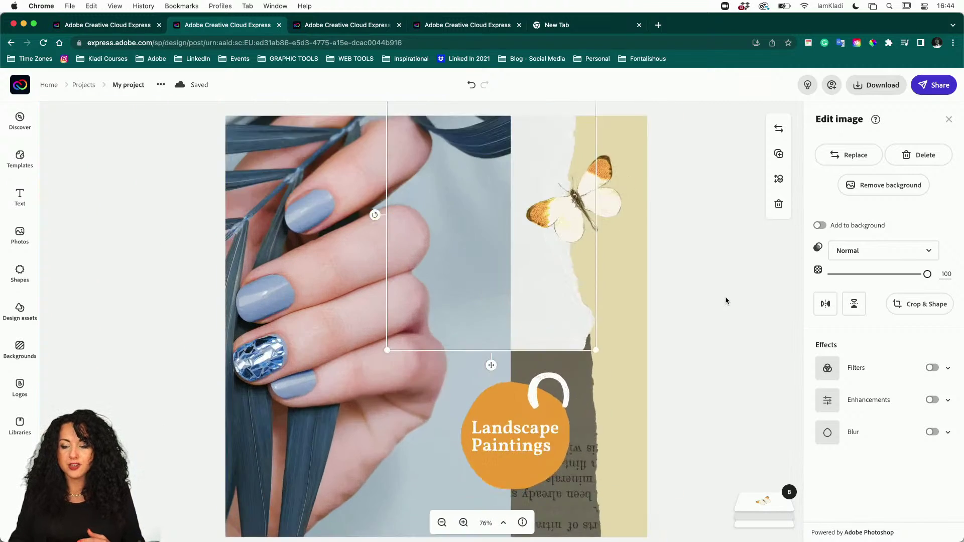
scroll(727, 301, down, 5)
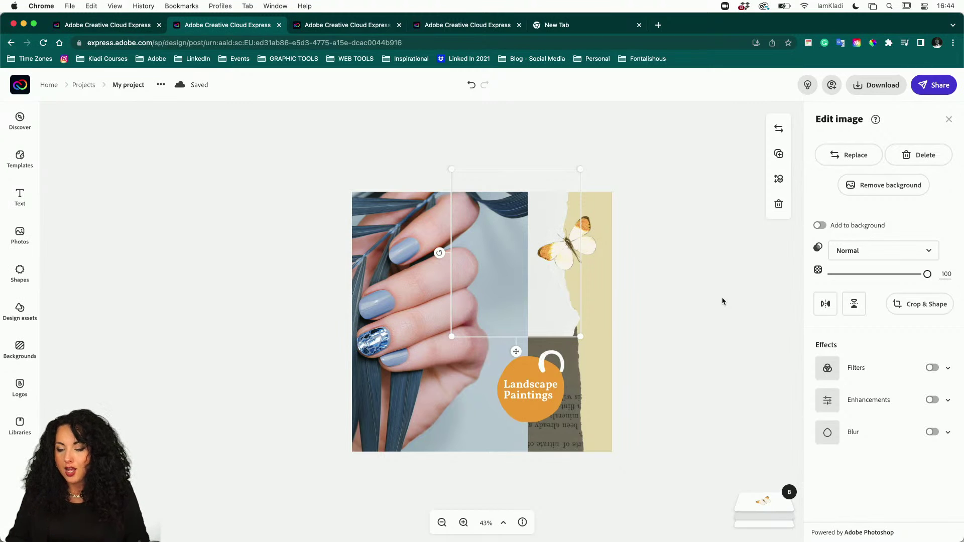
click(723, 302)
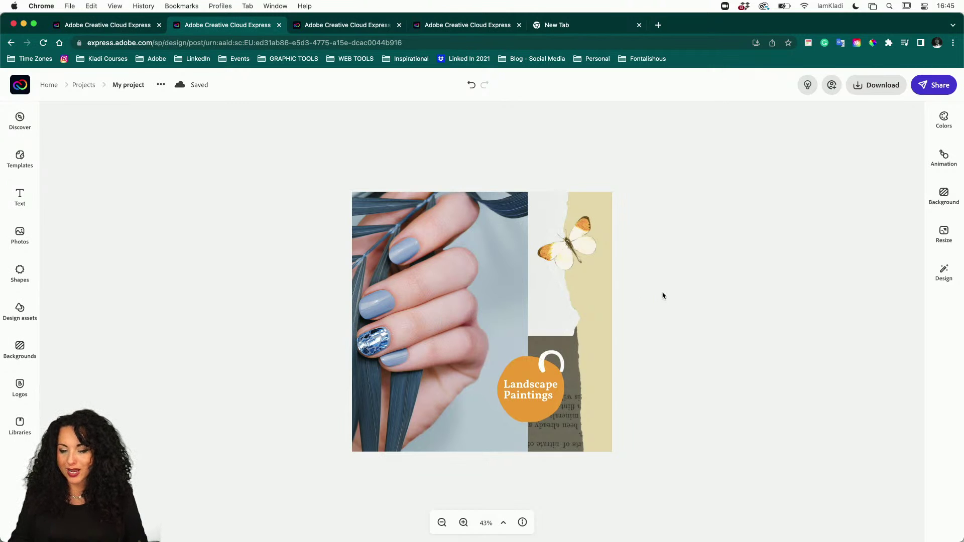
scroll(663, 296, up, 2)
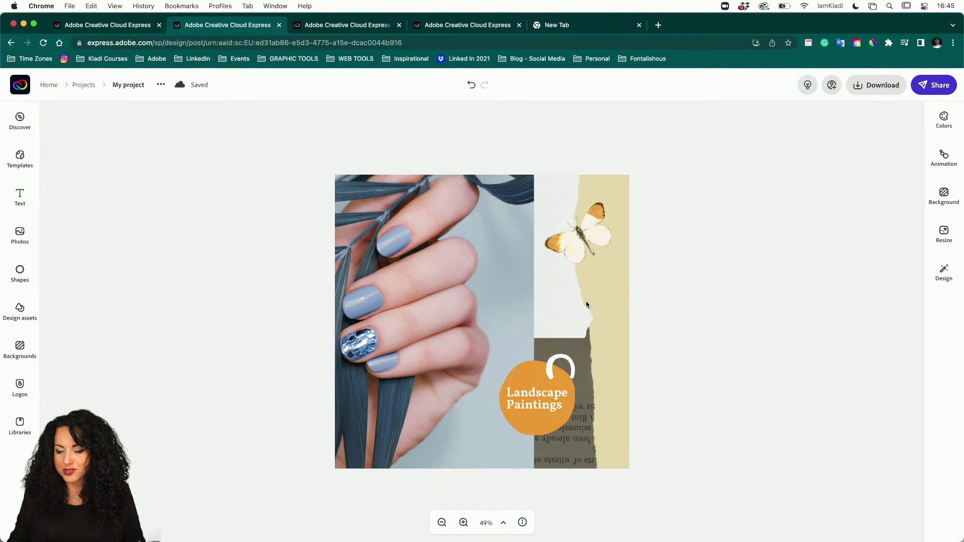
click(488, 309)
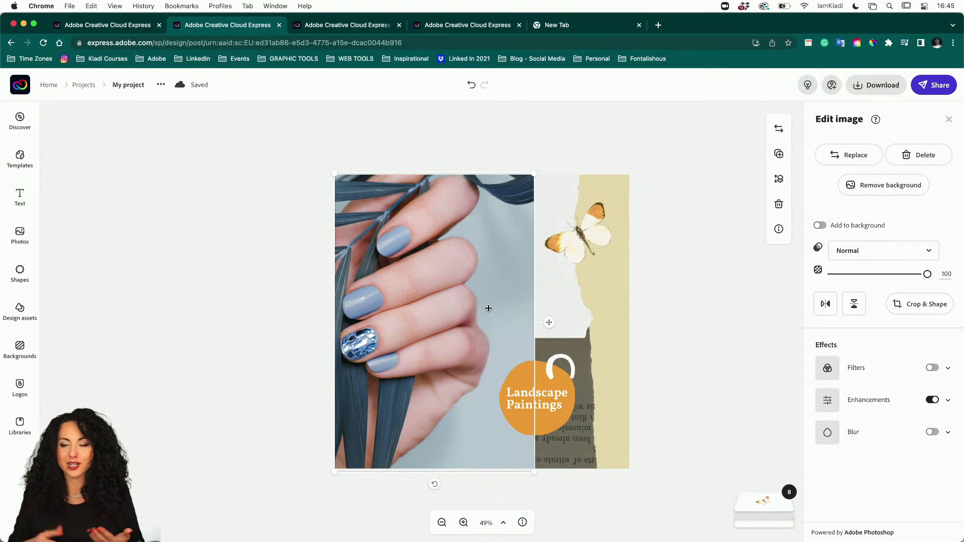
Step: Recolour the beige background with the light blue sampled by the Eyedropper from a fingernail in the photo
click(624, 269)
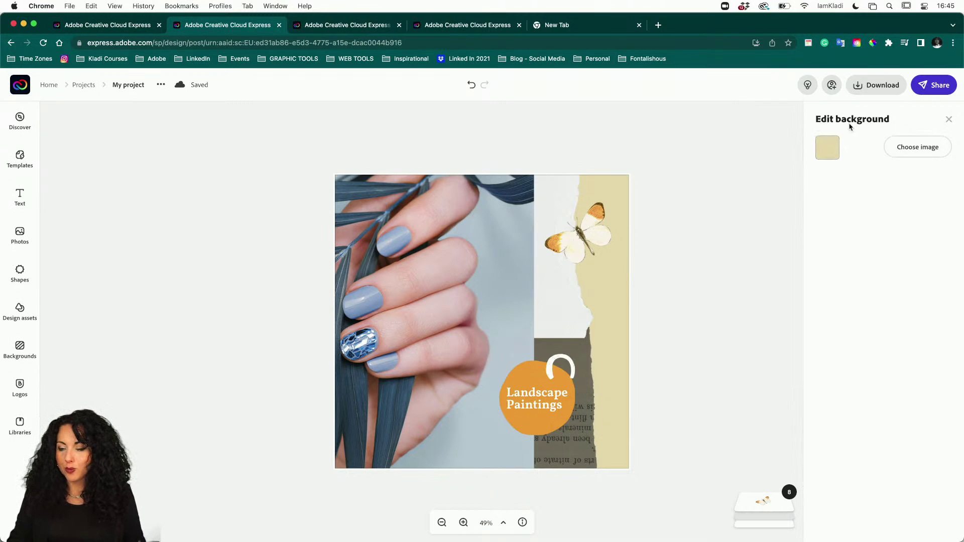
click(828, 145)
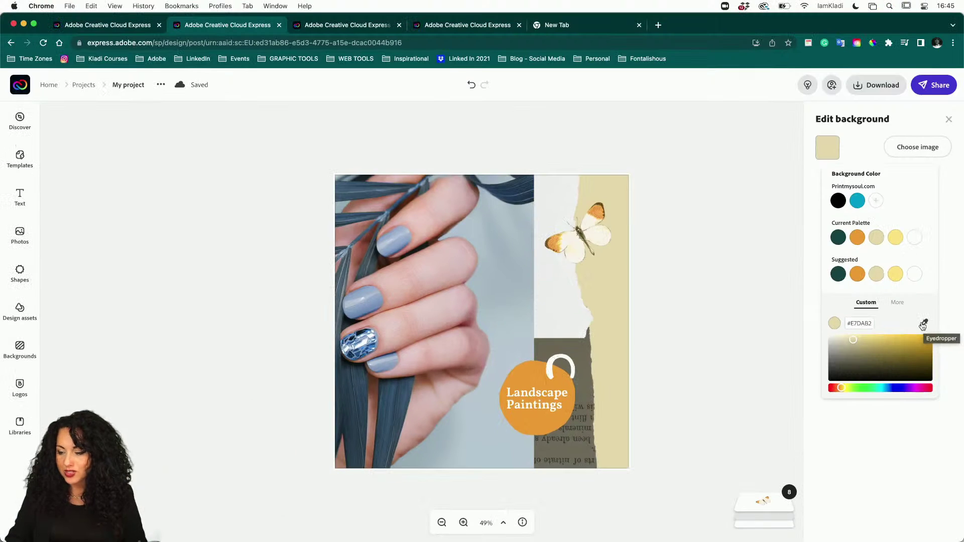
click(924, 324)
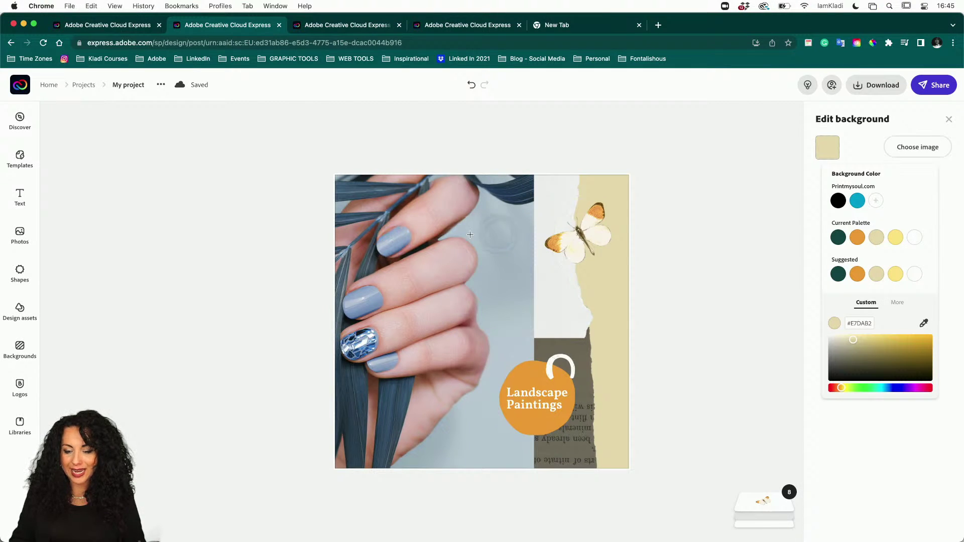
click(394, 241)
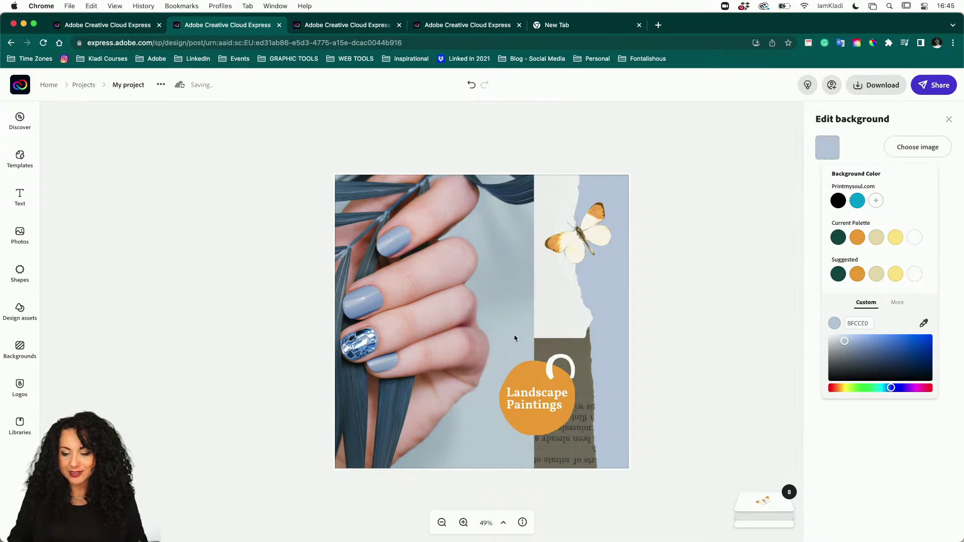
Step: Replace the Darken filter on the torn printed paper with the Colorize filter, shuffled to its teal variation
click(589, 369)
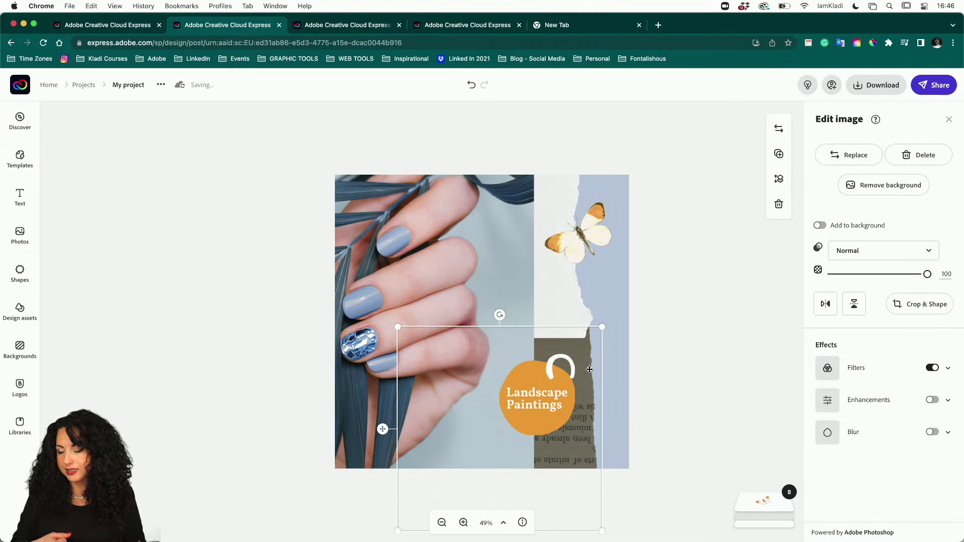
click(866, 372)
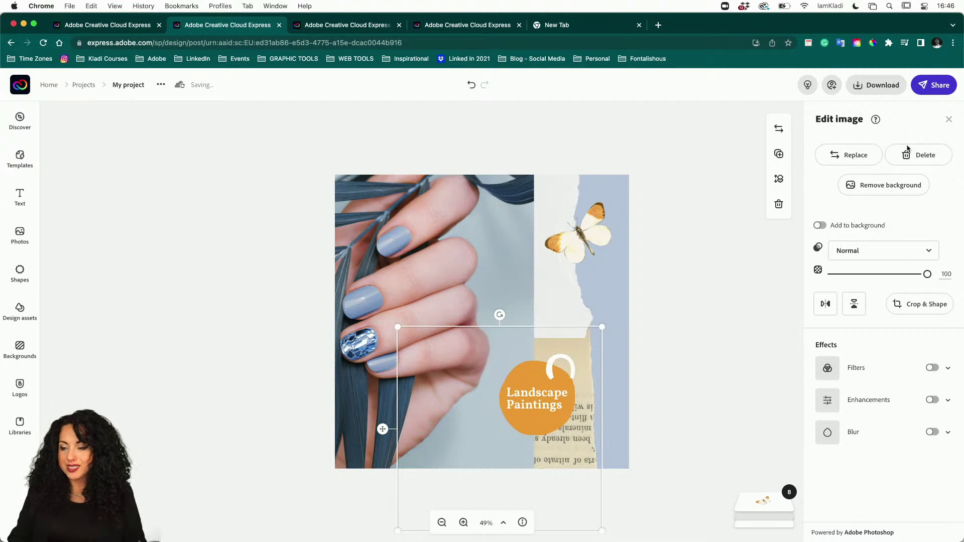
click(867, 369)
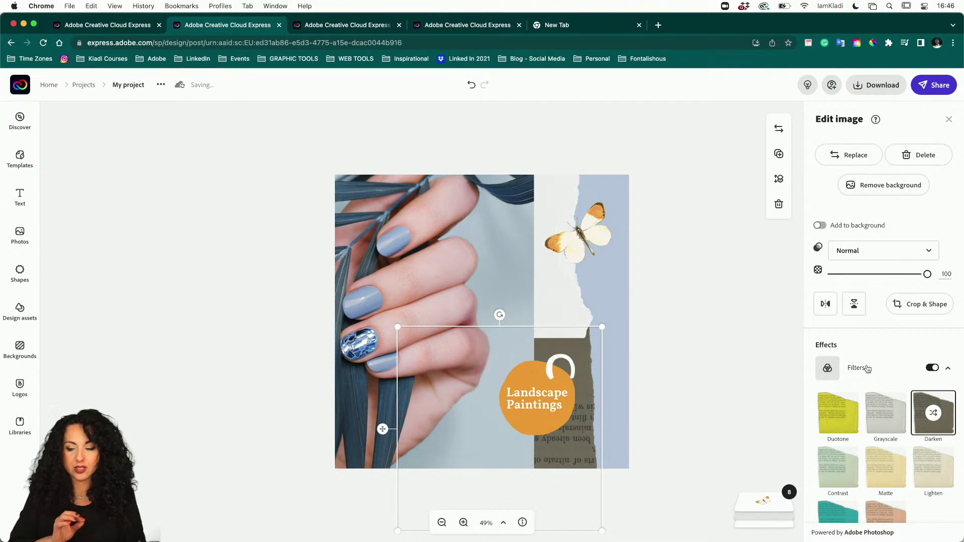
scroll(866, 472, down, 5)
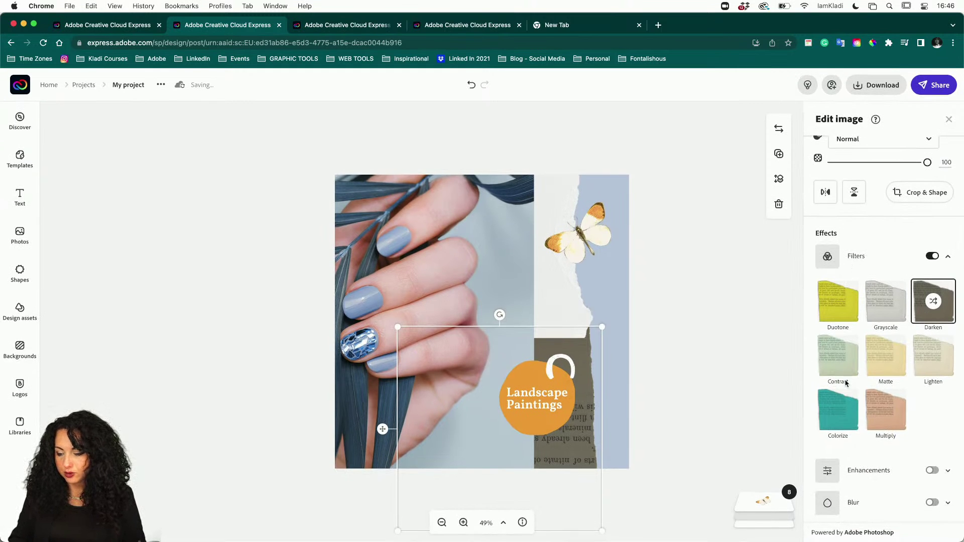
click(837, 407)
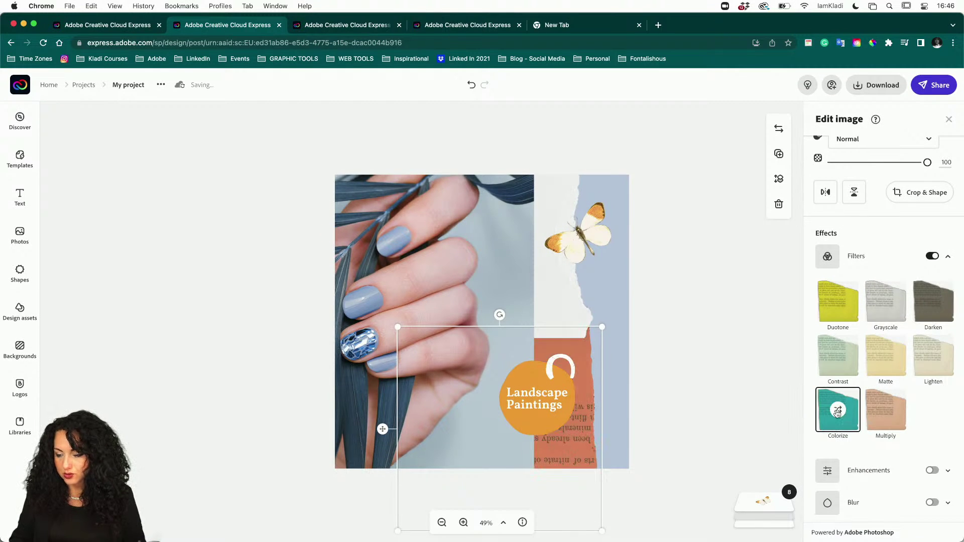
click(837, 411)
click(837, 411)
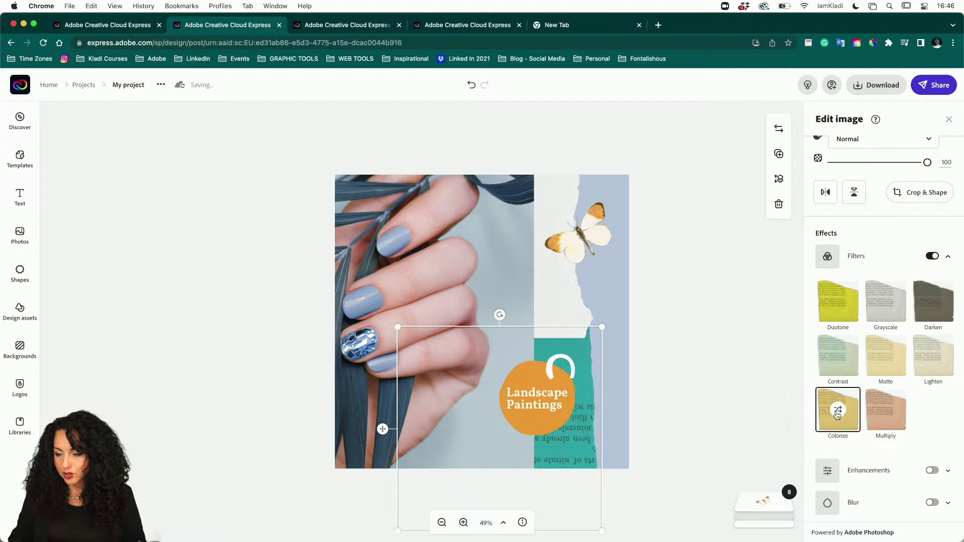
Step: Set the torn printed paper's enhancements to contrast 41 and brightness -6
click(886, 471)
scroll(886, 471, down, 2)
drag(892, 447, 872, 476)
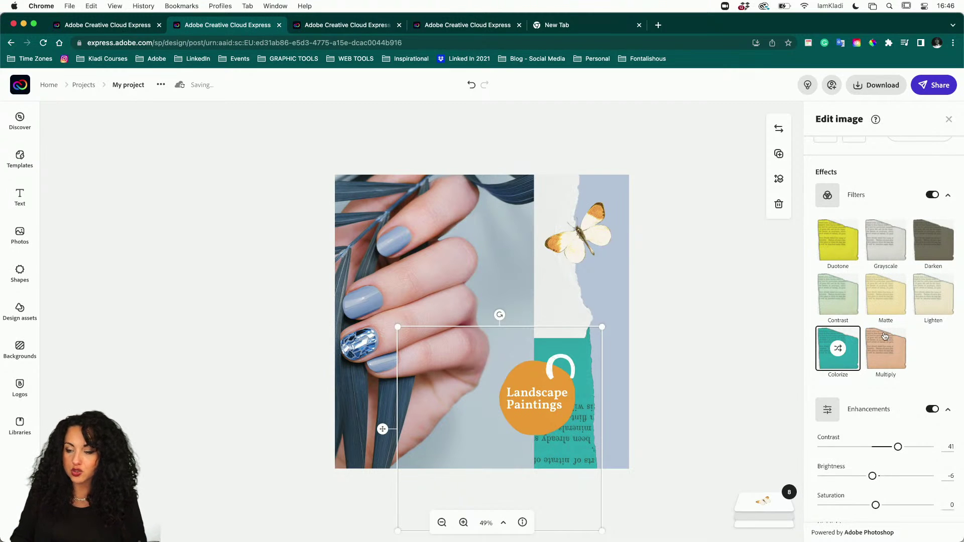
scroll(884, 342, up, 4)
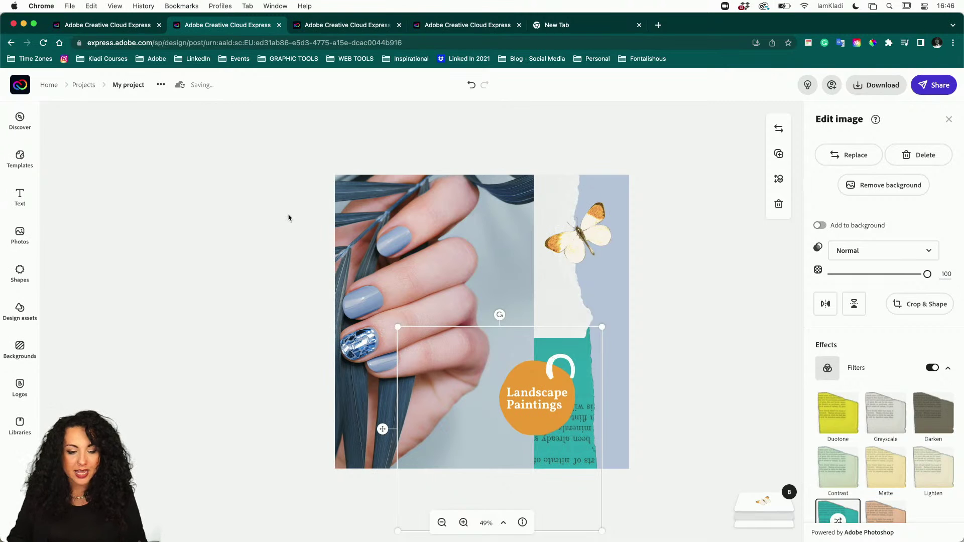
Step: Add the blue watercolor splash with gold speckles from the Watercolor brushes in the design assets
click(27, 321)
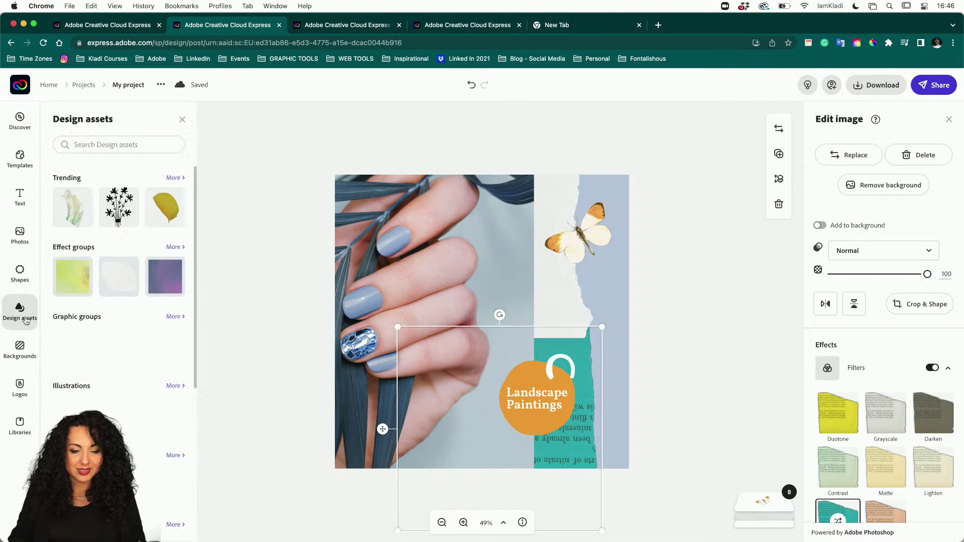
scroll(129, 320, down, 2)
scroll(129, 320, down, 1)
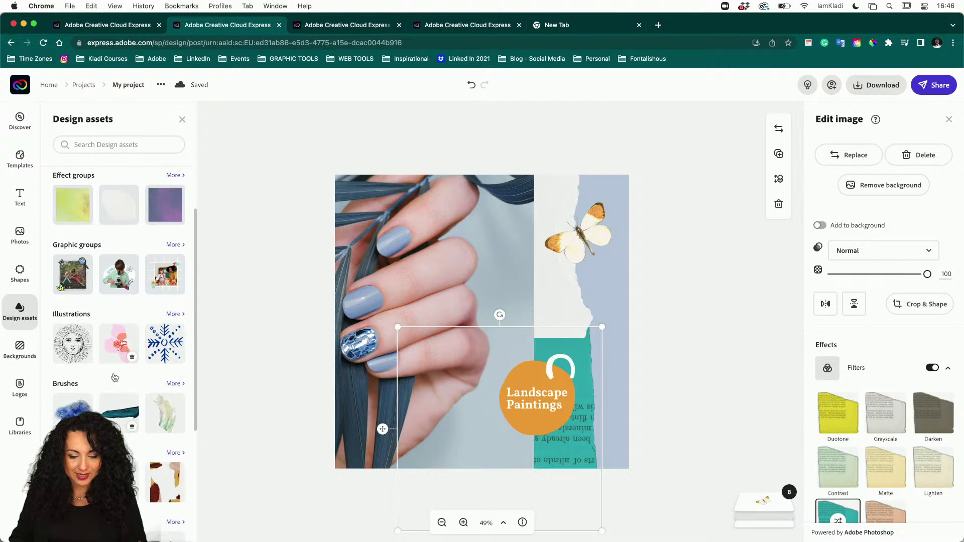
click(173, 384)
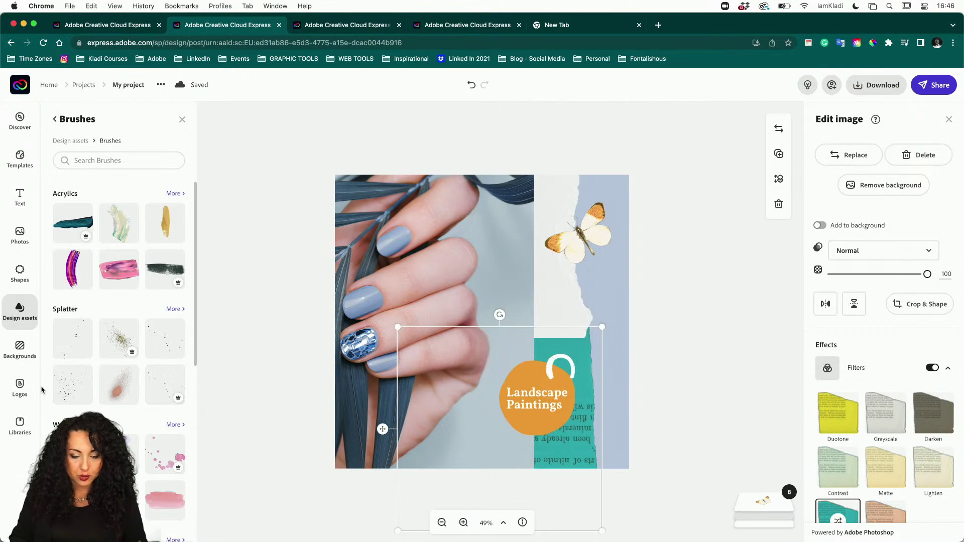
scroll(119, 326, down, 2)
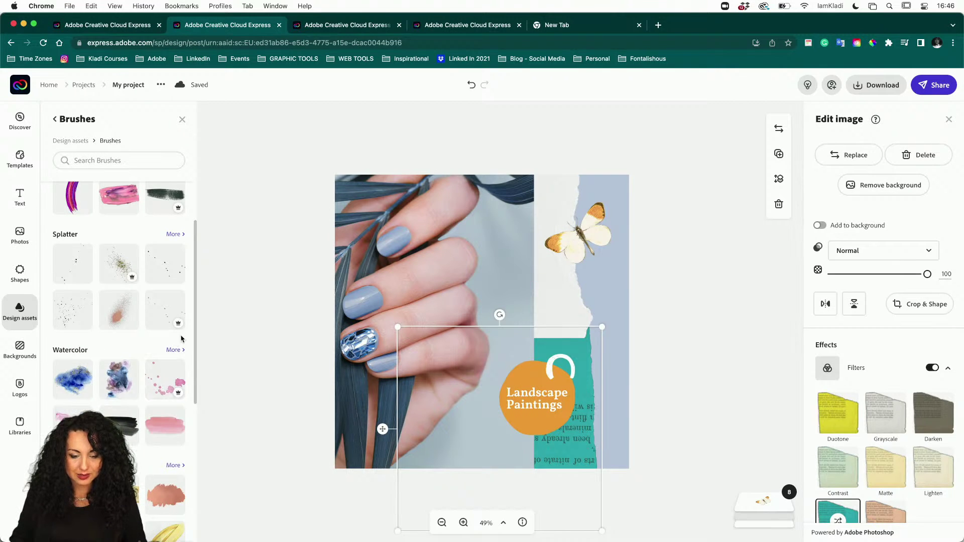
click(175, 350)
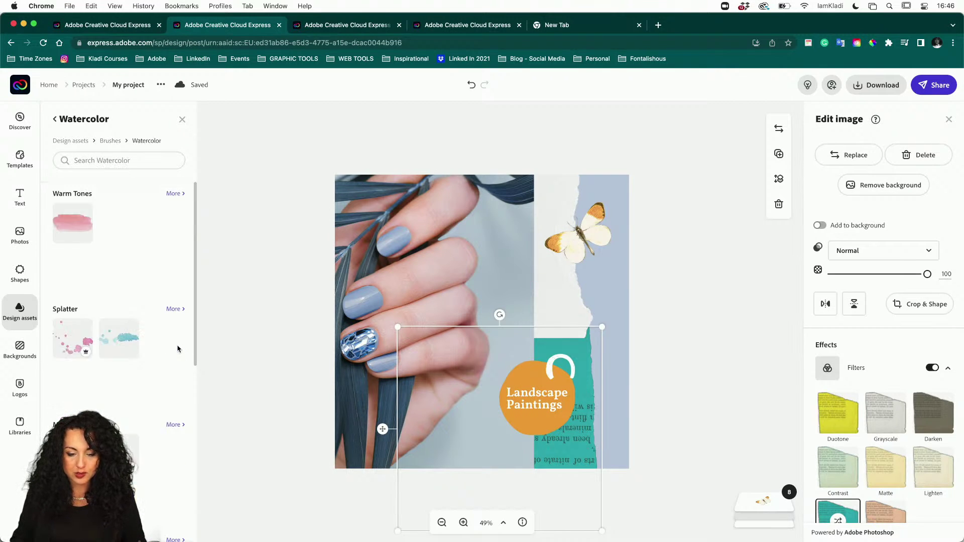
scroll(178, 350, down, 3)
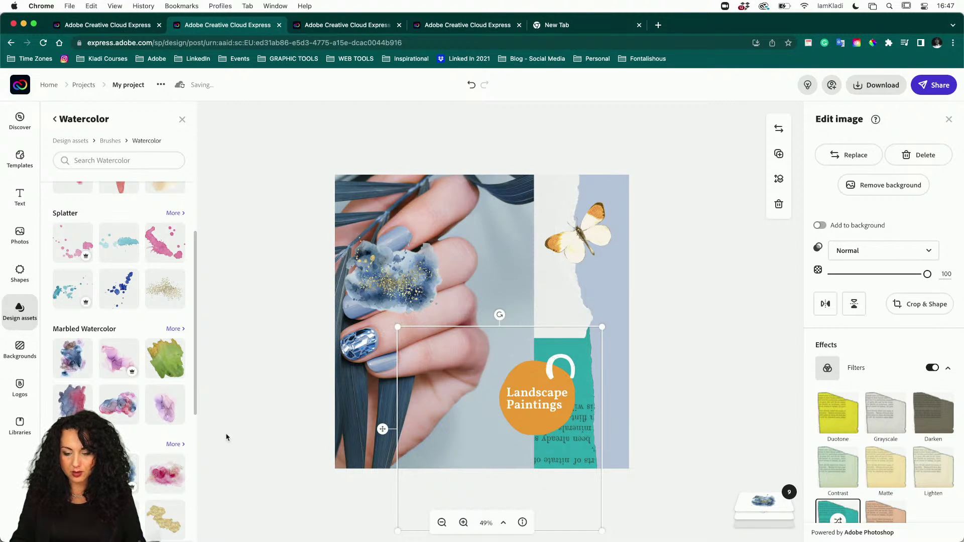
drag(195, 394, 195, 413)
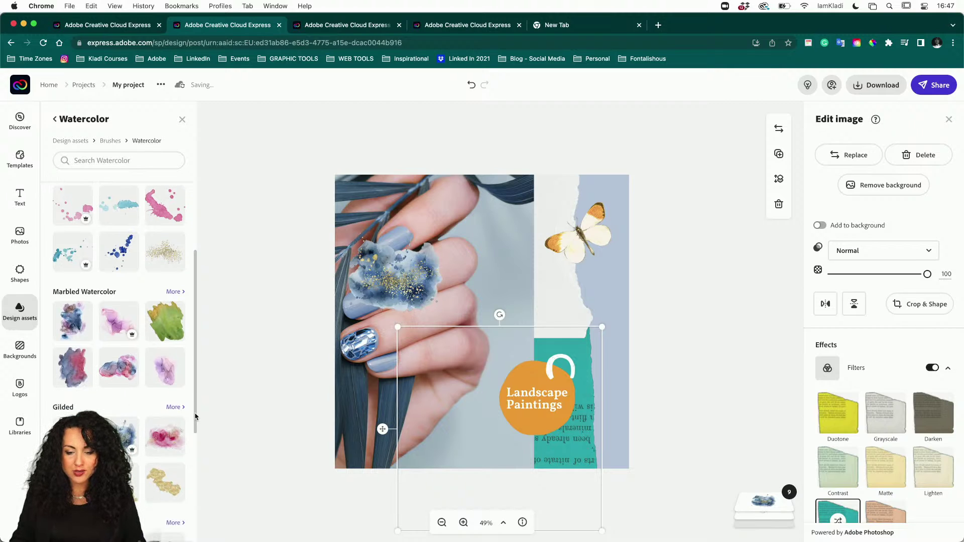
Step: Rotate the blue watercolor splash upright, enlarge it and position it over the teal torn paper
drag(420, 278, 562, 290)
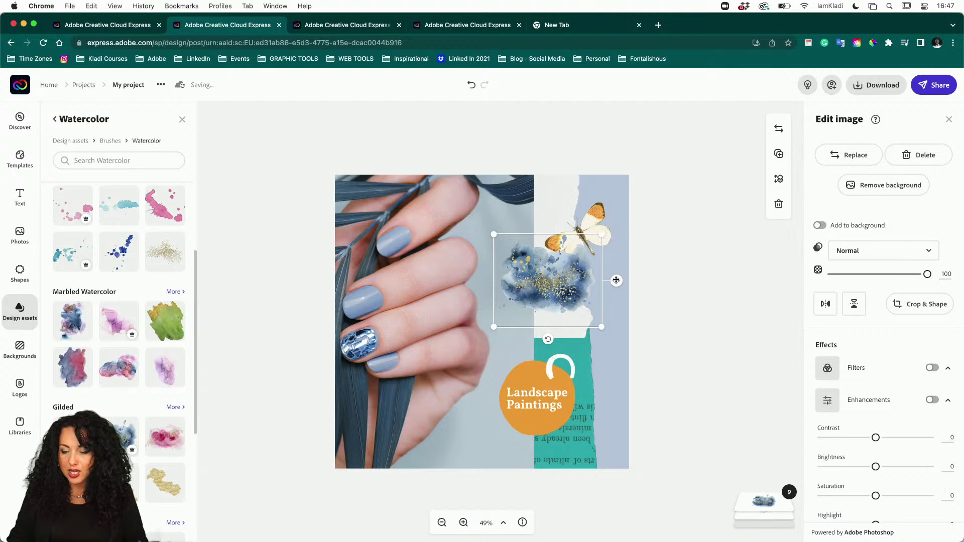
drag(548, 341, 606, 280)
drag(501, 334, 444, 400)
drag(522, 306, 558, 389)
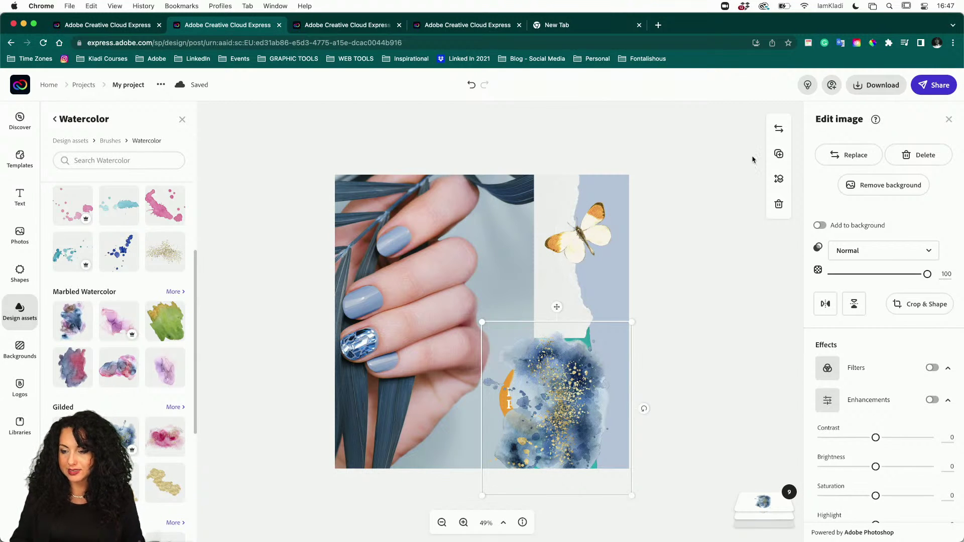
Step: Move the watercolor splash down the layer order to sit directly behind the orange circle and above the nail photo
click(779, 181)
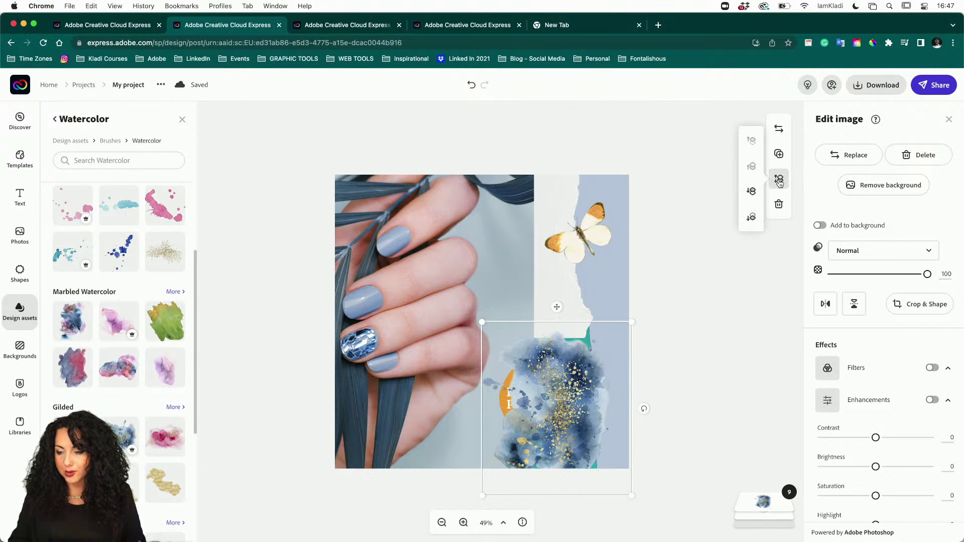
click(752, 193)
click(751, 192)
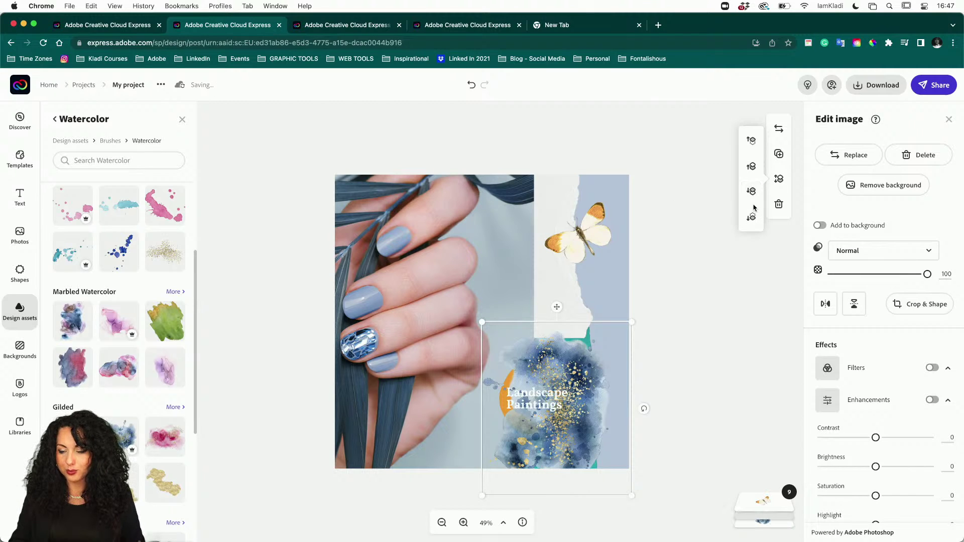
click(764, 504)
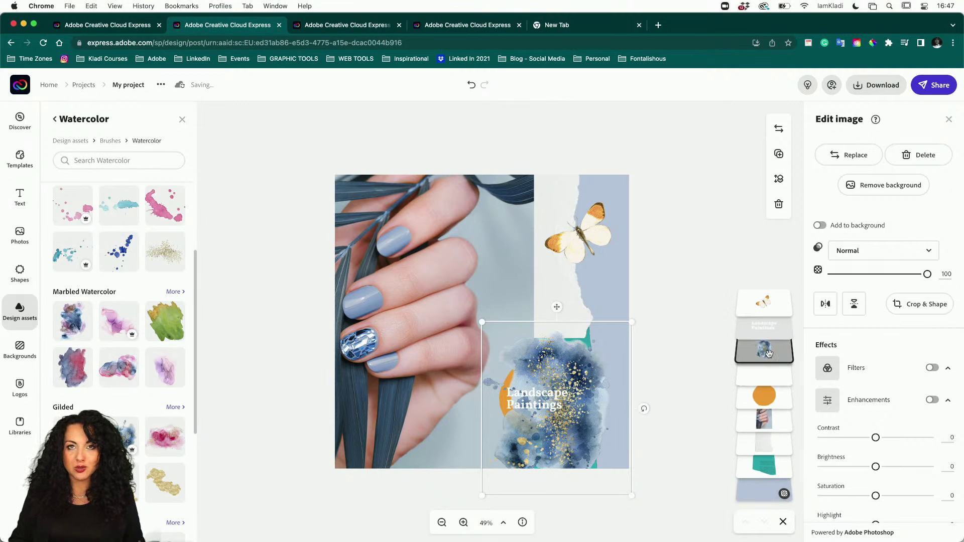
drag(768, 353, 761, 400)
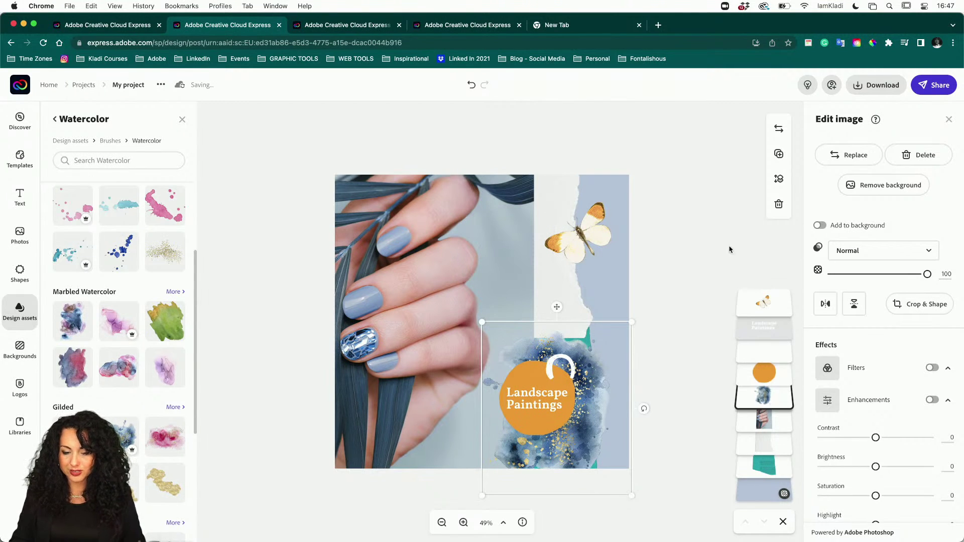
Step: Add the streaky curved gold brush stroke from the Metallic Brushes design assets to the canvas
scroll(153, 479, down, 5)
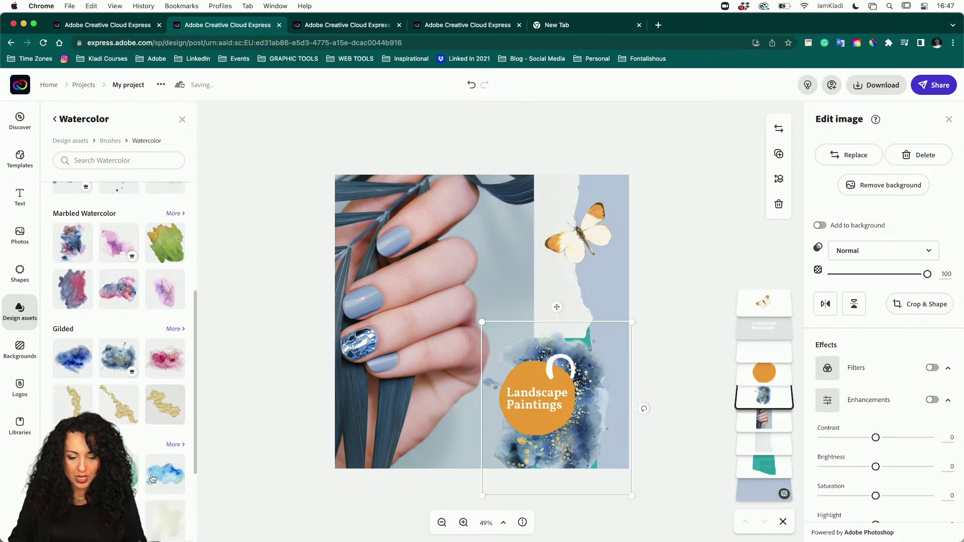
scroll(158, 464, up, 7)
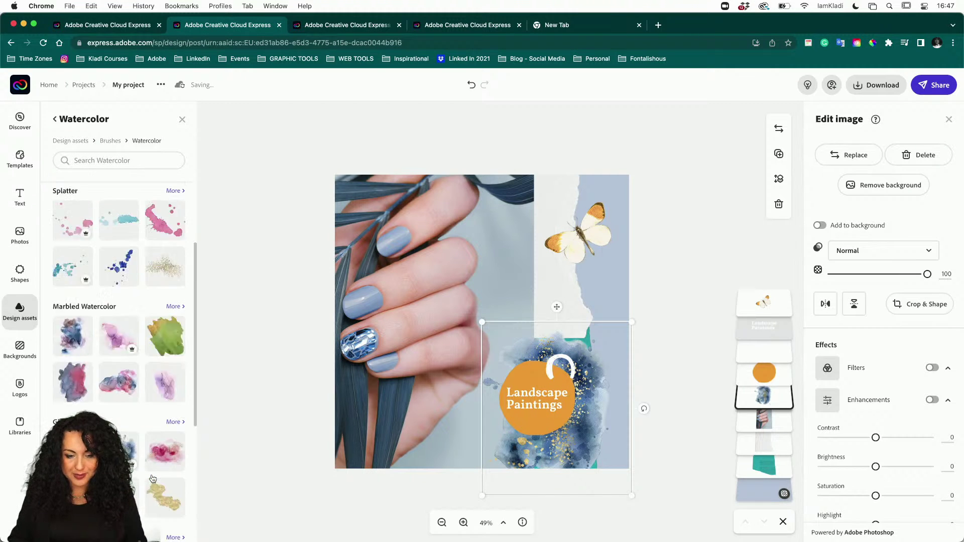
click(150, 161)
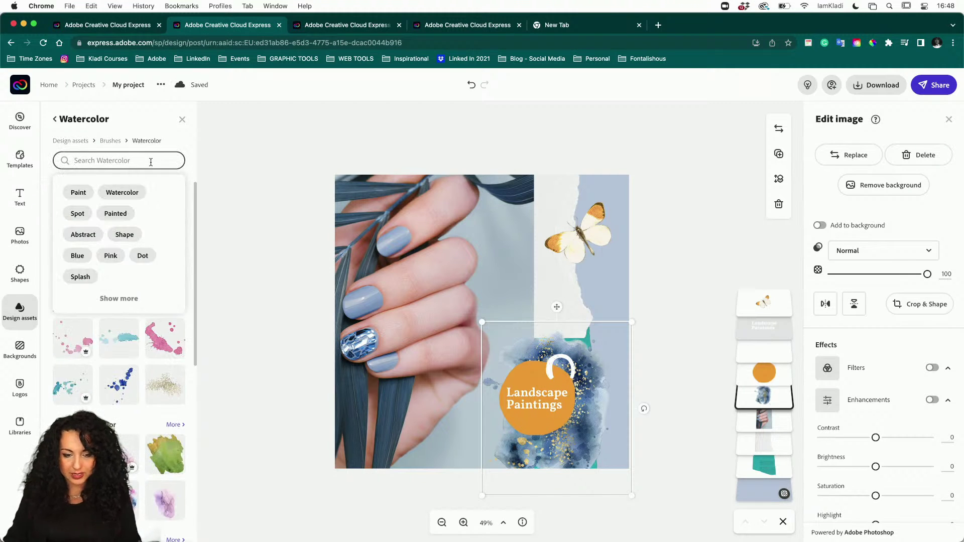
click(112, 140)
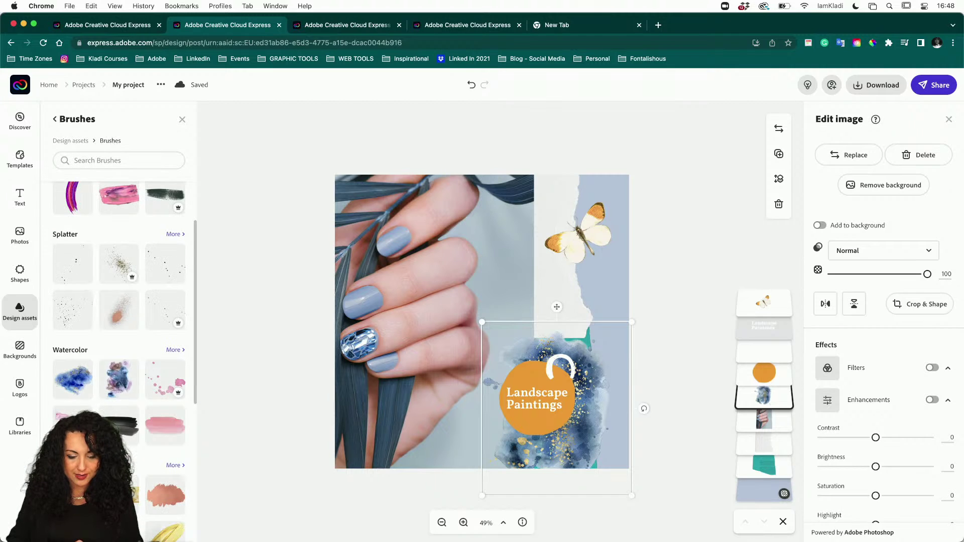
scroll(169, 394, down, 2)
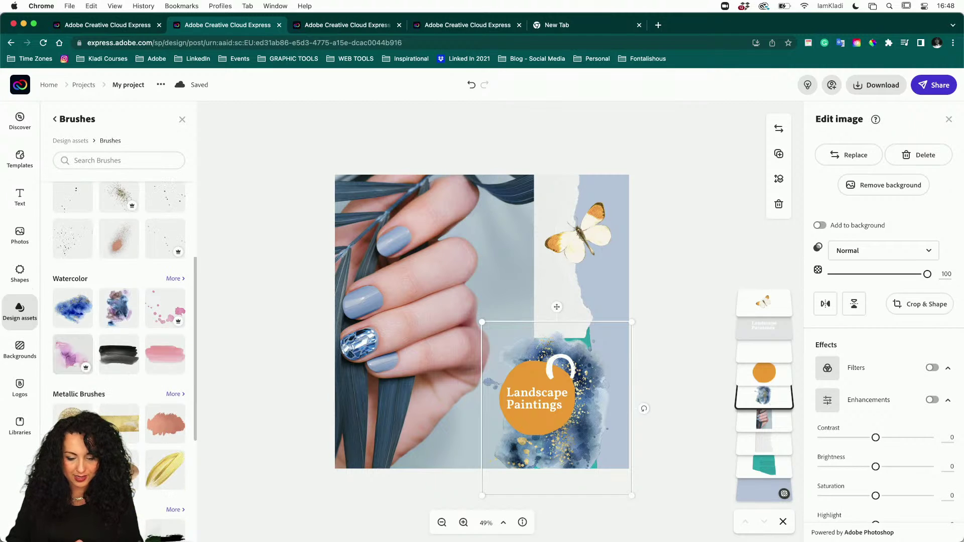
click(170, 395)
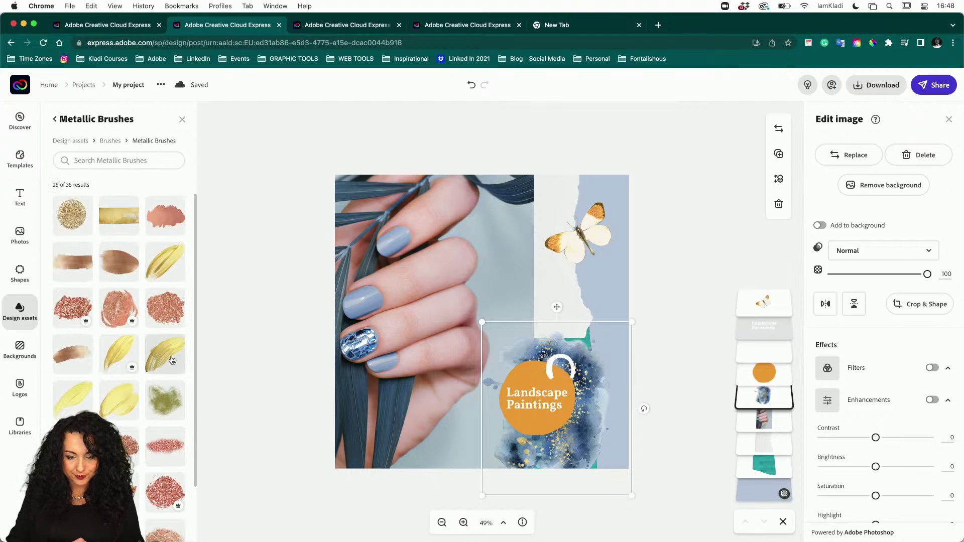
drag(172, 360, 415, 269)
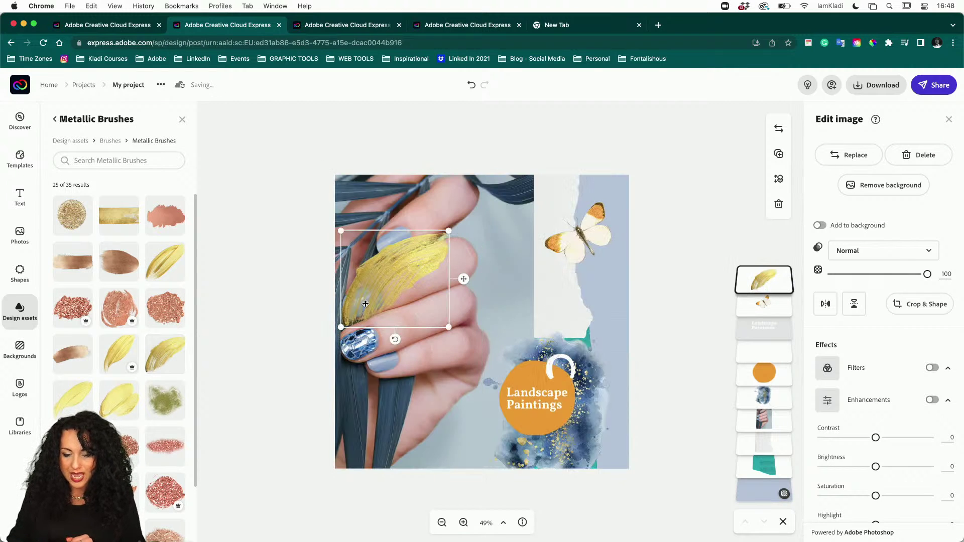
Step: Rotate the gold brush stroke upright, enlarge it and position it over the torn white paper beside the butterfly
drag(398, 339, 450, 307)
drag(440, 274, 548, 232)
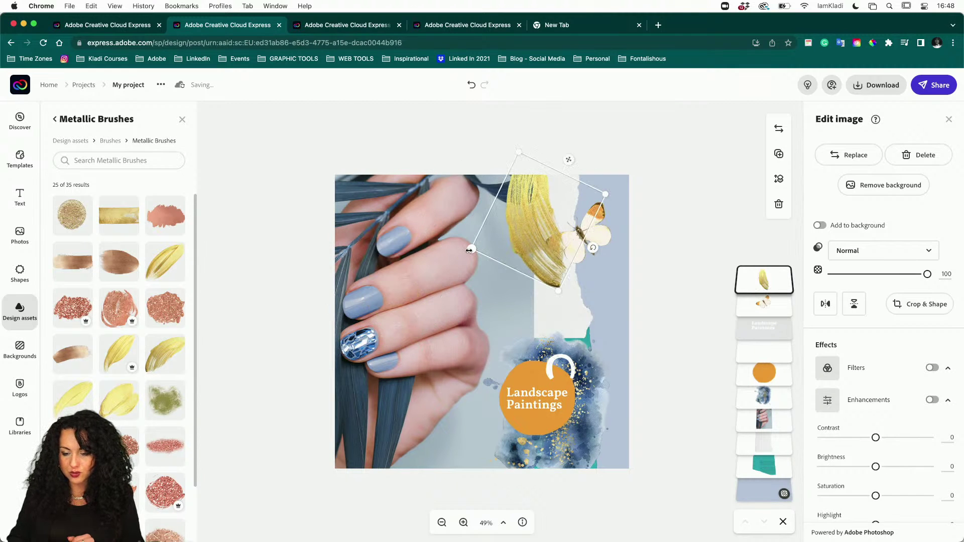
drag(472, 249, 419, 270)
drag(501, 247, 526, 271)
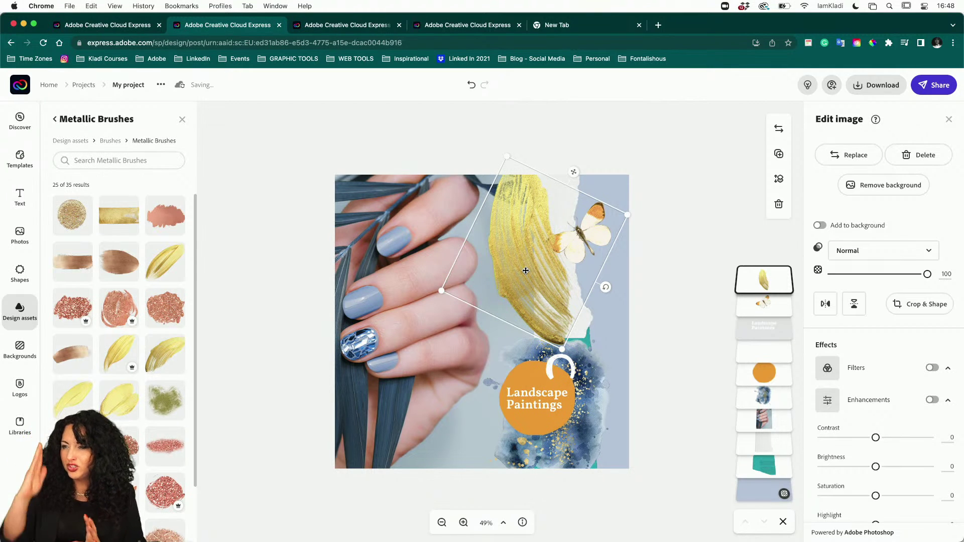
Step: Bring the butterfly to the front of the layer order, above the gold brush stroke
click(638, 290)
click(590, 238)
drag(776, 304, 766, 271)
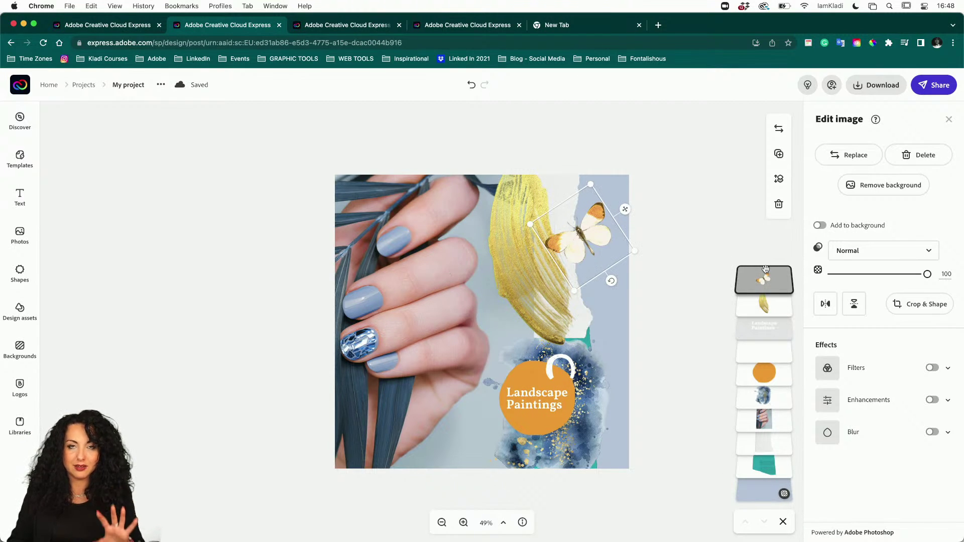
Step: Replace the "Landscape Paintings" text with "Come in store this week for 20% OFF"
click(537, 397)
right_click(537, 397)
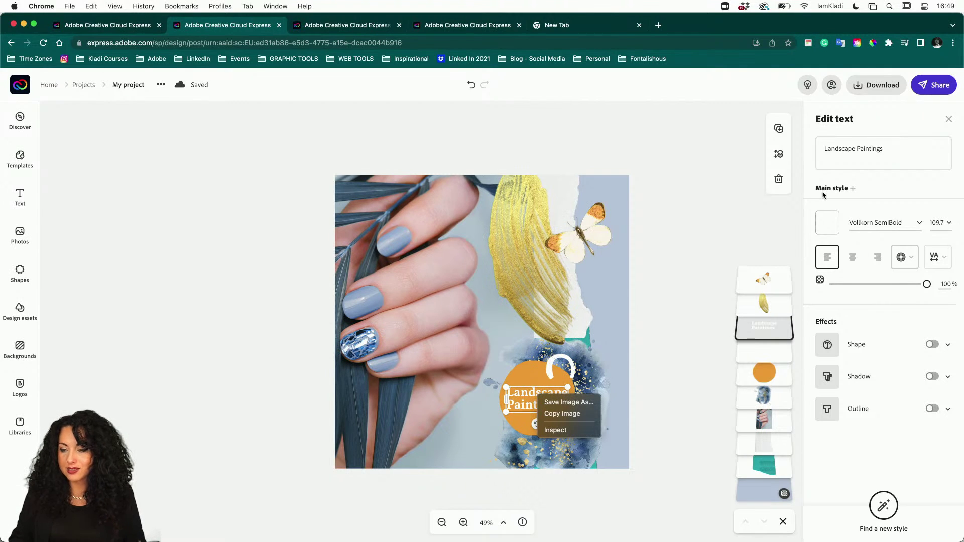
click(856, 152)
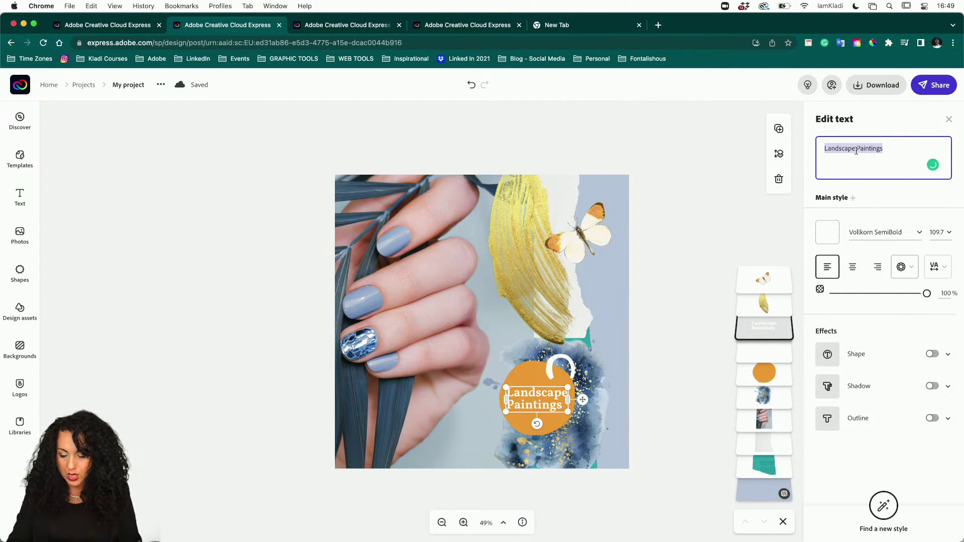
text(Co)
key(BackSpace)
key(BackSpace)
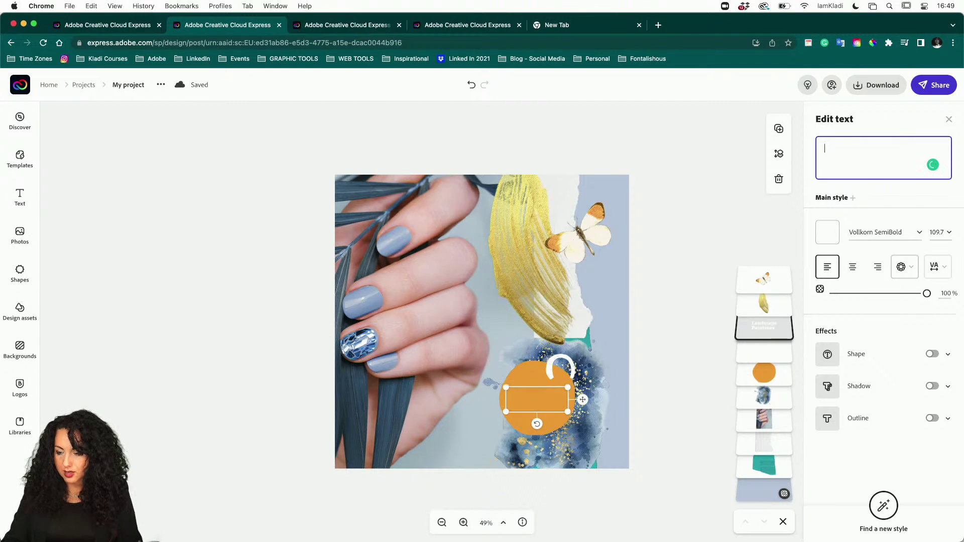
text(Come in st)
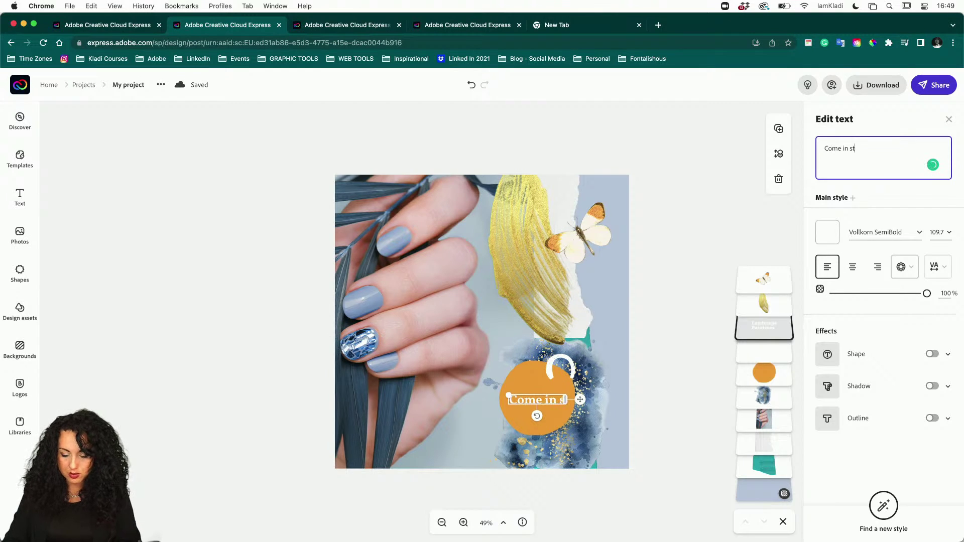
text(ore  for 20% O FFF)
click(867, 152)
text(this week)
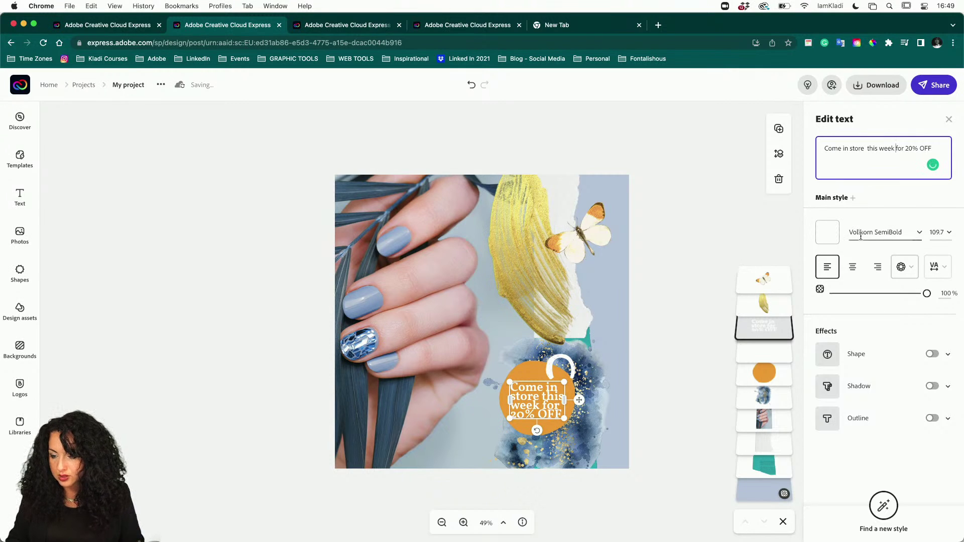
Step: Change the offer text's font to Trade Gothic Next LT and enlarge the text to 124.3
click(923, 233)
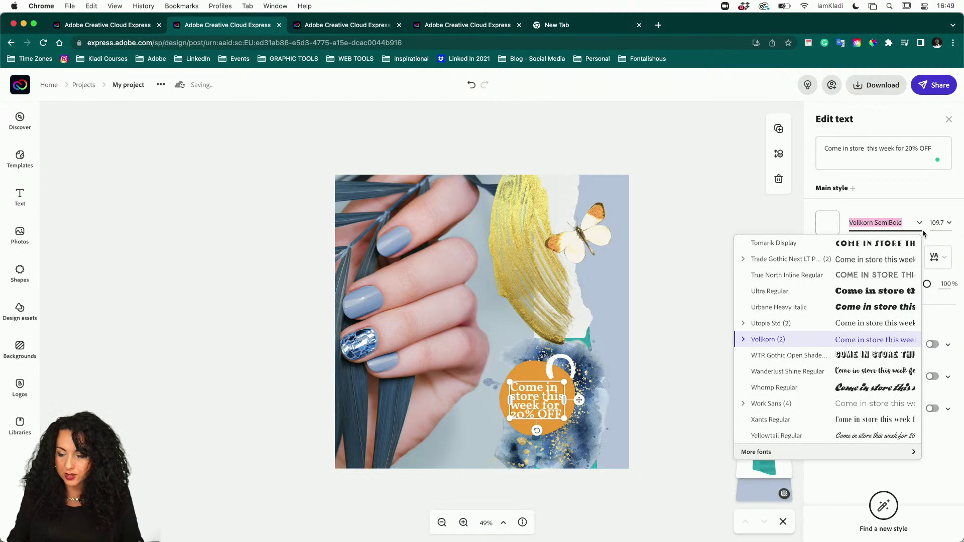
click(890, 262)
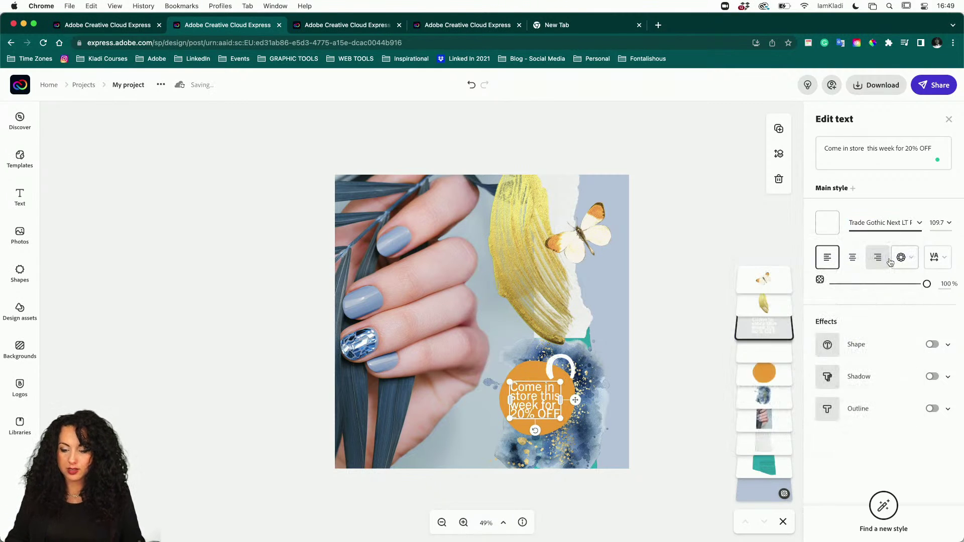
drag(561, 417, 567, 424)
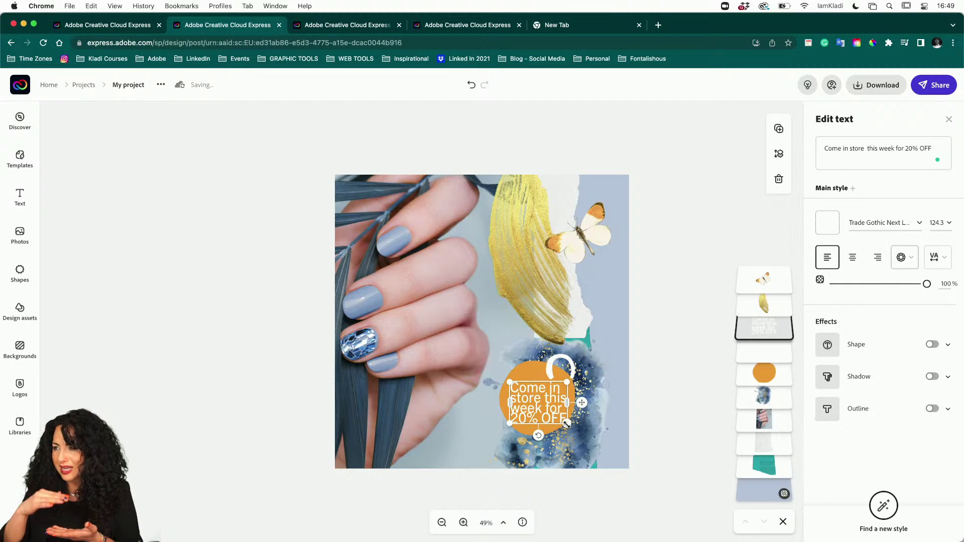
Step: Increase the offer text's line spacing and move the text block up to fit within the orange circle
scroll(454, 459, up, 5)
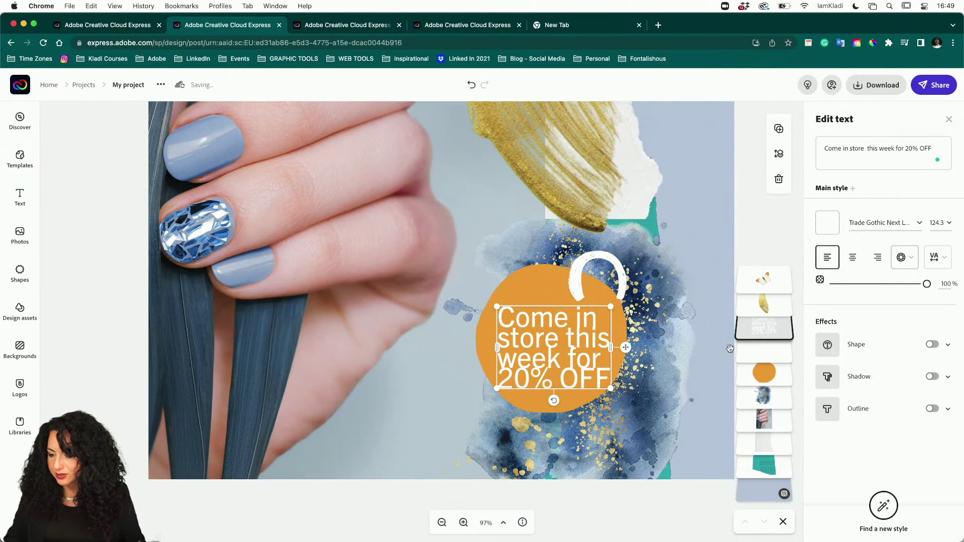
click(943, 259)
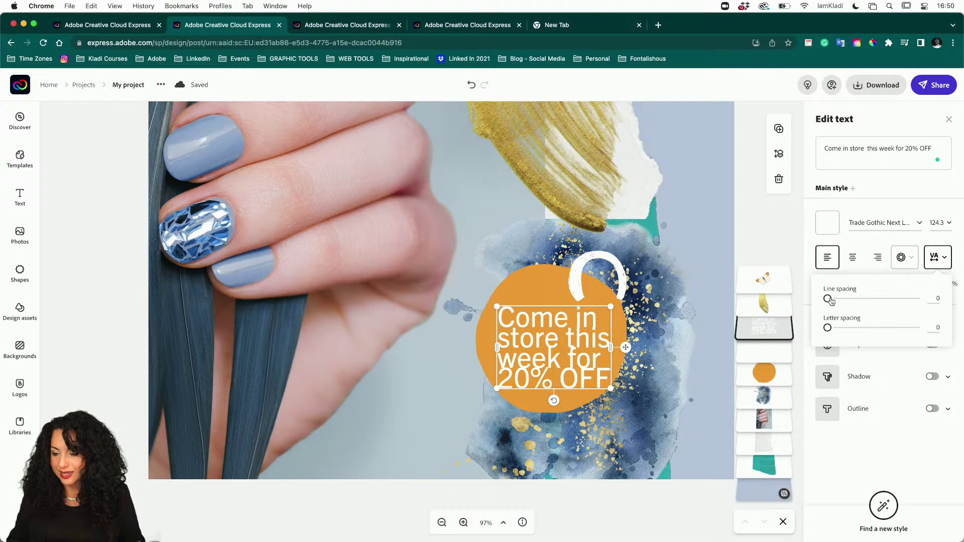
drag(829, 302, 860, 299)
drag(582, 350, 584, 336)
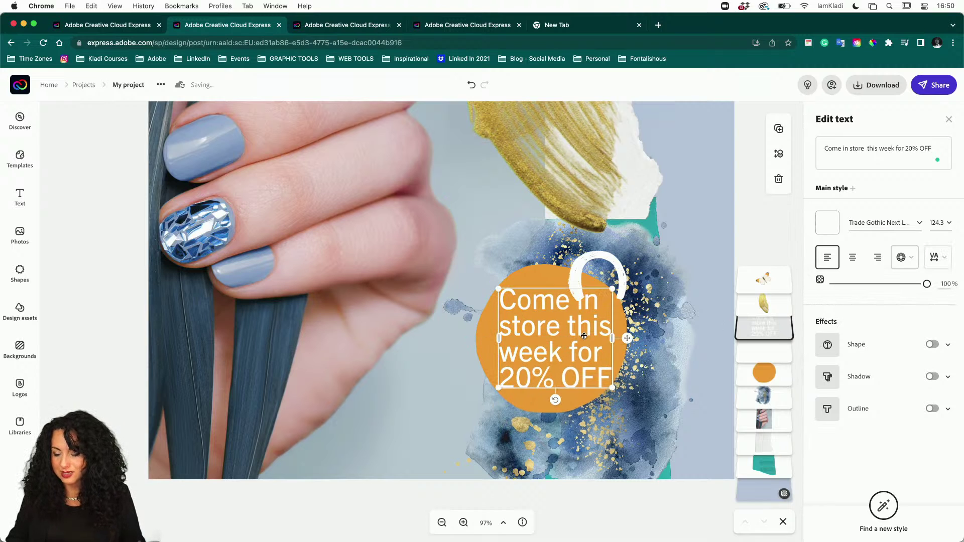
Step: Centre-align the offer text, set its font size to 100 and scale it up slightly to 108
click(857, 267)
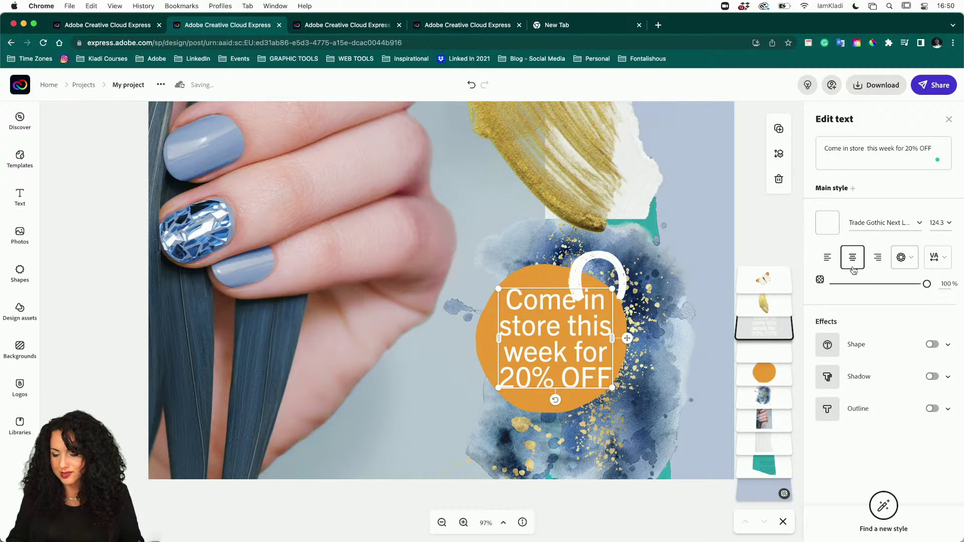
click(950, 226)
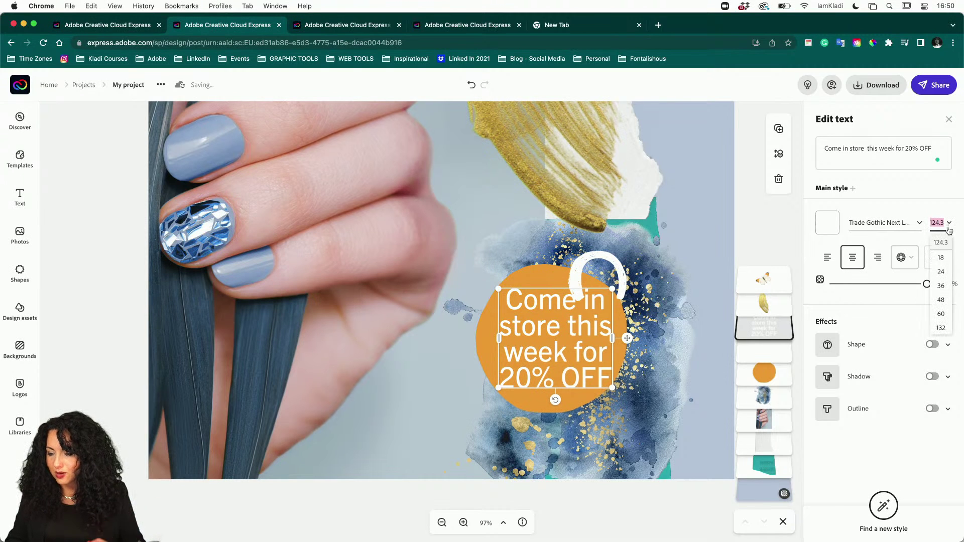
text(10)
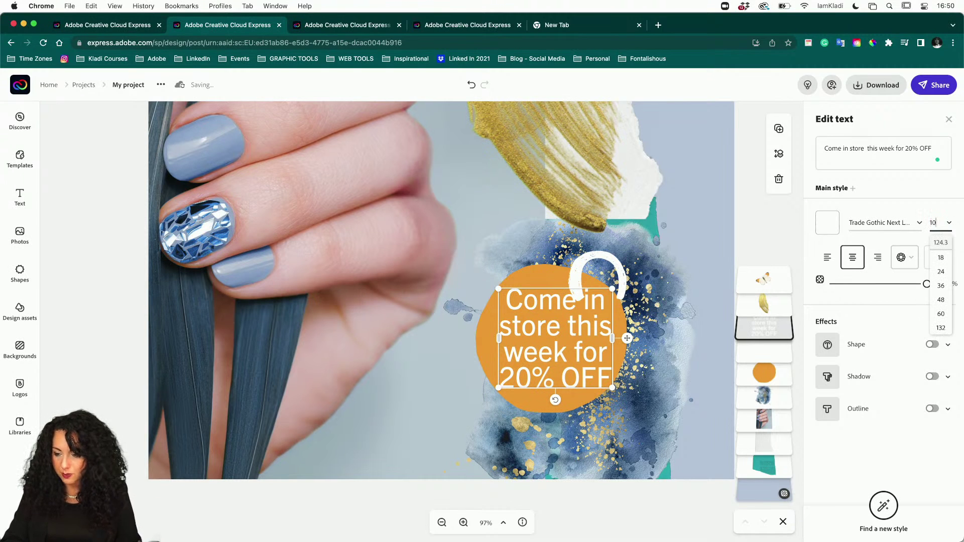
text(0)
key(Return)
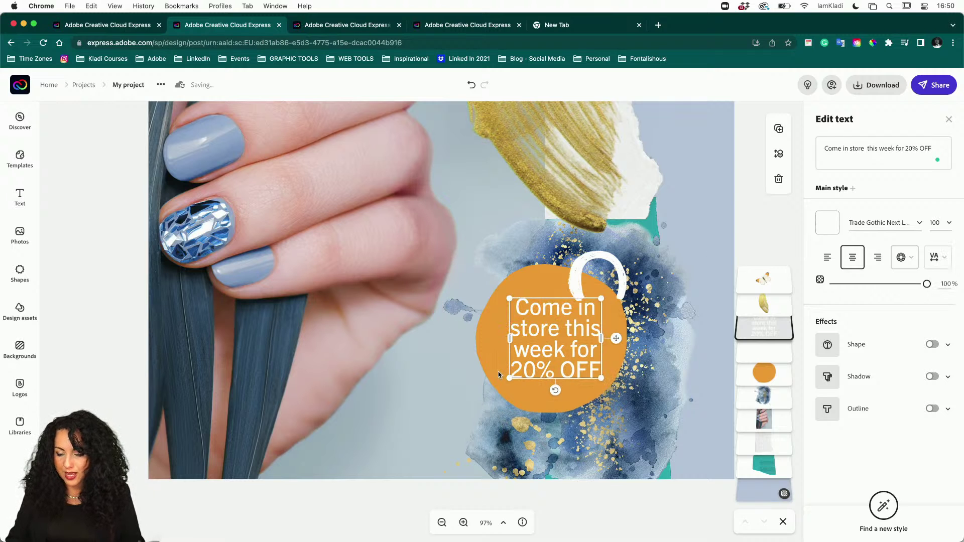
drag(508, 378, 501, 384)
Step: Move the butterfly slightly up and inward so it overlaps the gold brush stroke and torn paper
scroll(681, 304, down, 5)
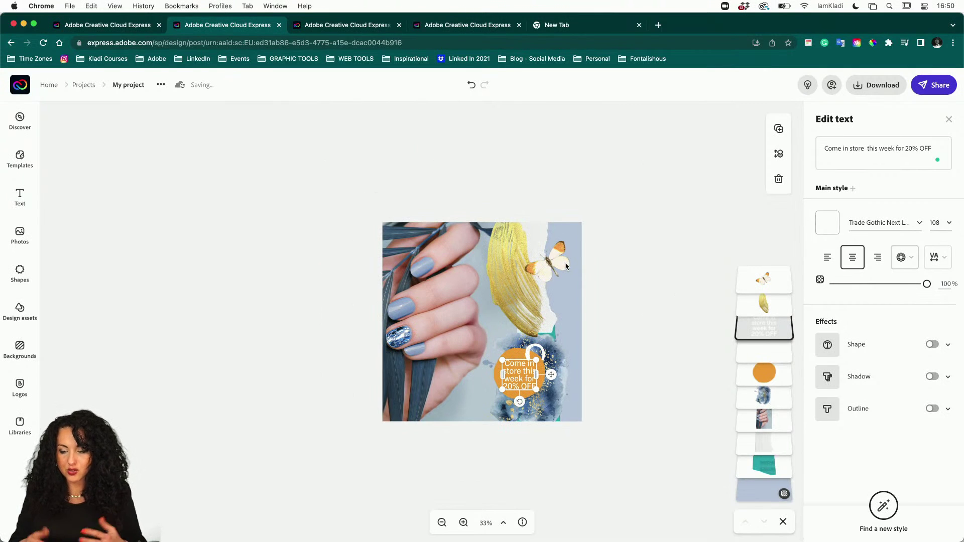
scroll(565, 266, up, 3)
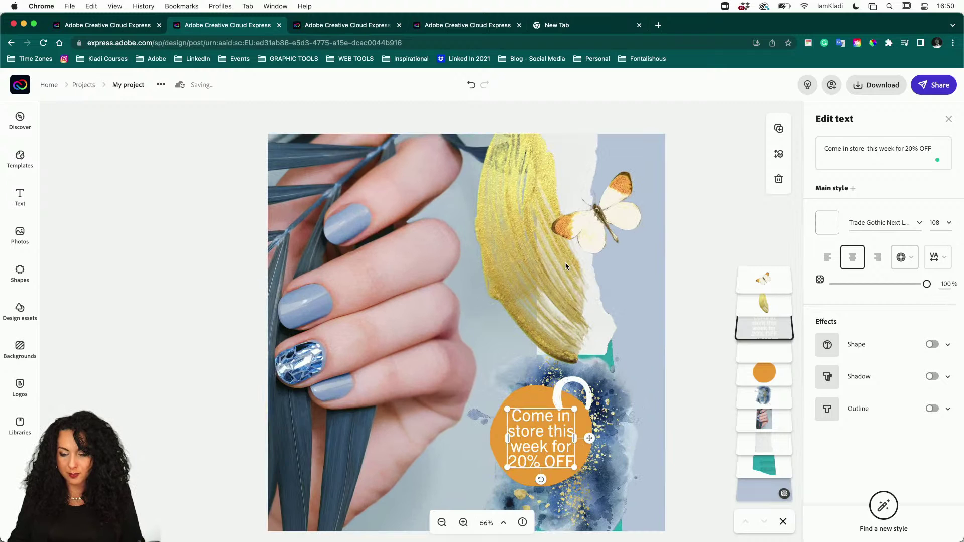
click(601, 233)
mouse_move(601, 234)
mouse_down()
mouse_move(632, 232)
mouse_move(601, 220)
mouse_move(575, 230)
mouse_move(585, 226)
mouse_up()
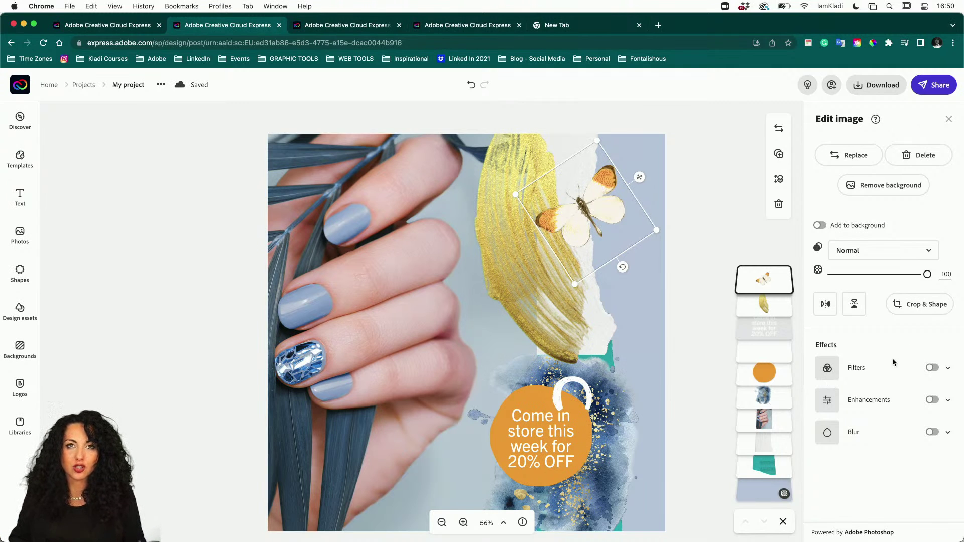
Step: Apply a Duotone filter to the butterfly, sampling the shadows colour from a blue nail and making it a more saturated blue
click(891, 374)
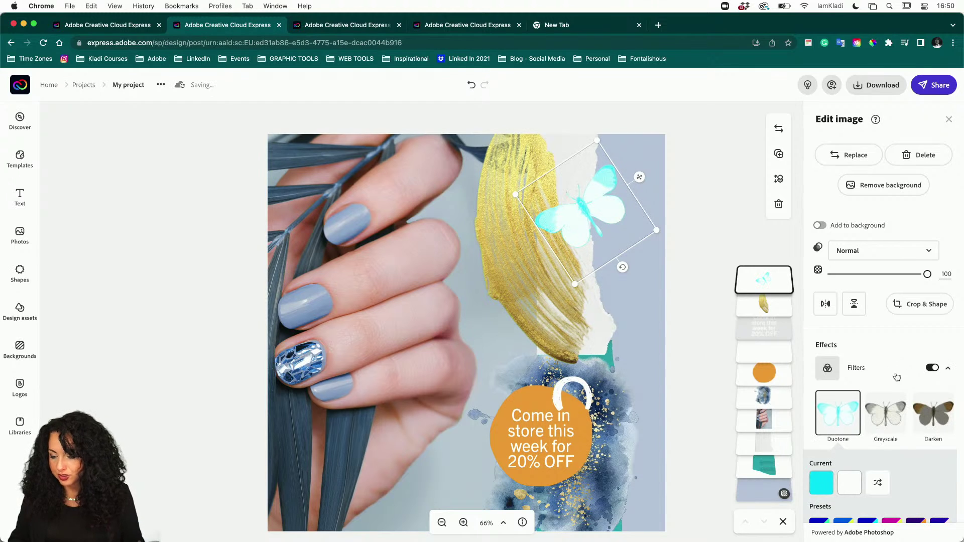
scroll(891, 504, down, 2)
scroll(891, 504, down, 3)
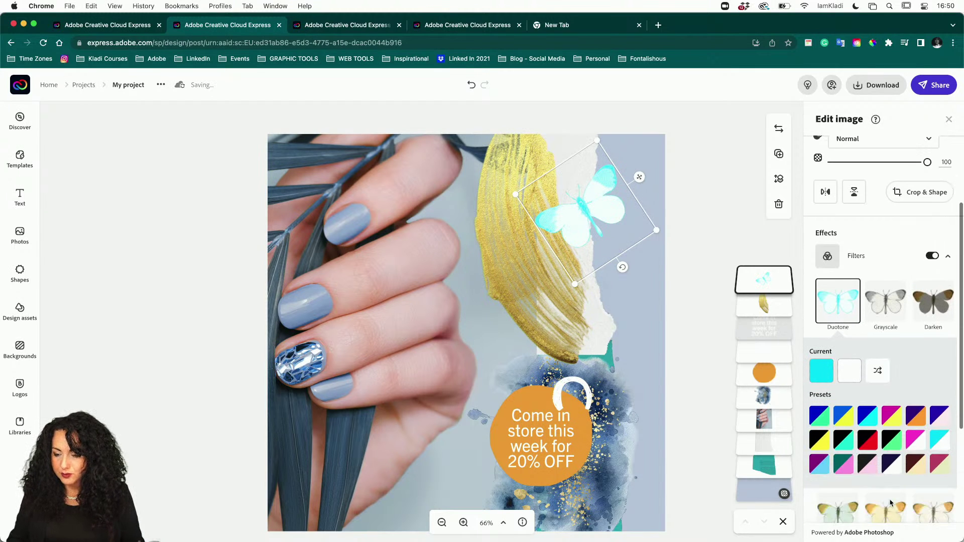
click(822, 375)
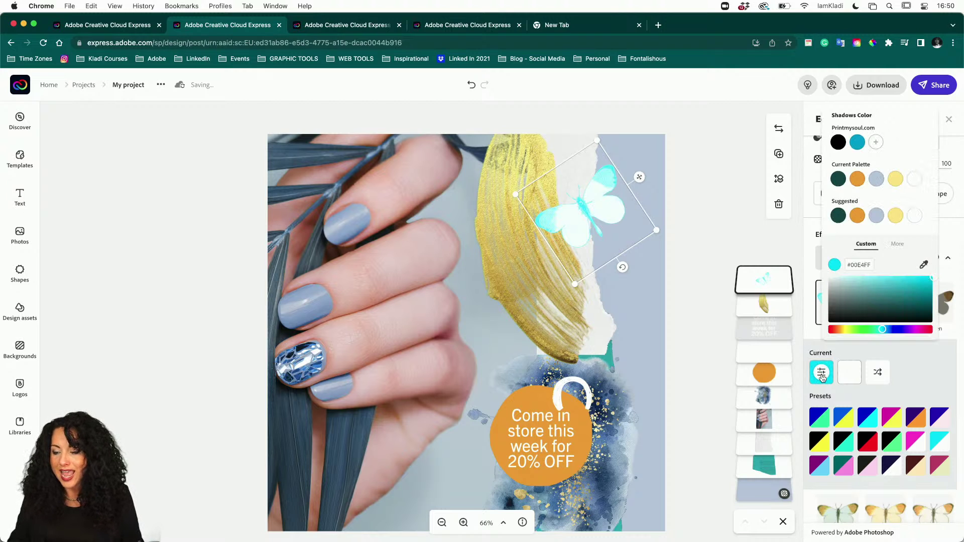
click(923, 266)
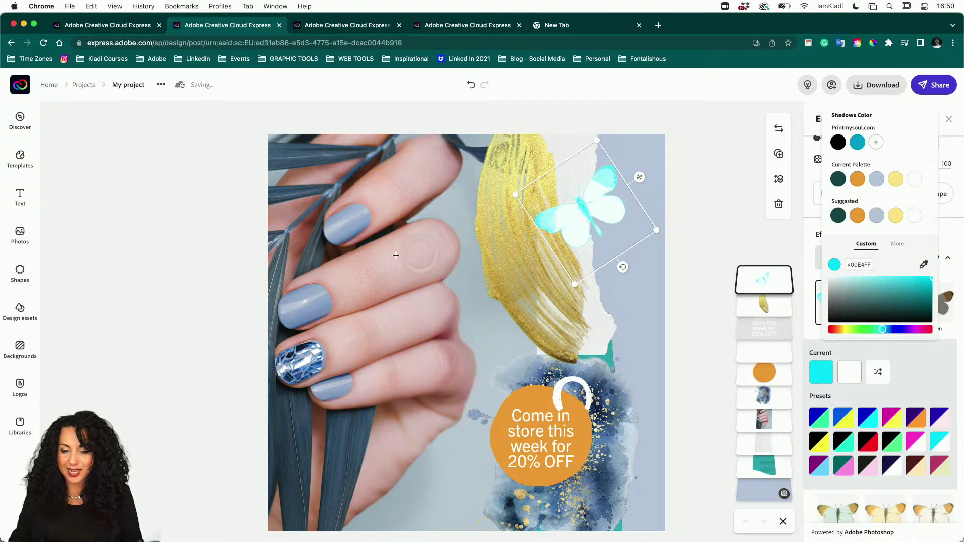
click(355, 227)
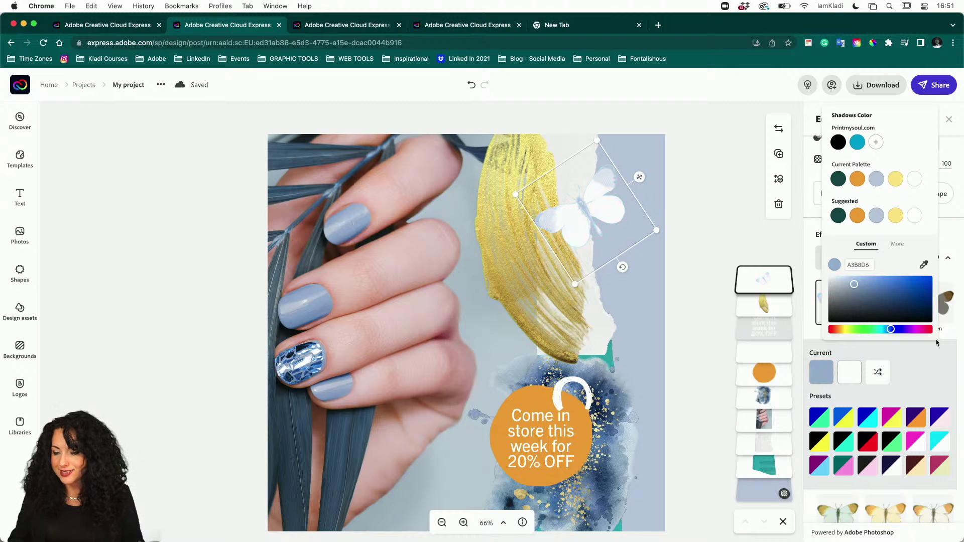
drag(855, 283, 892, 281)
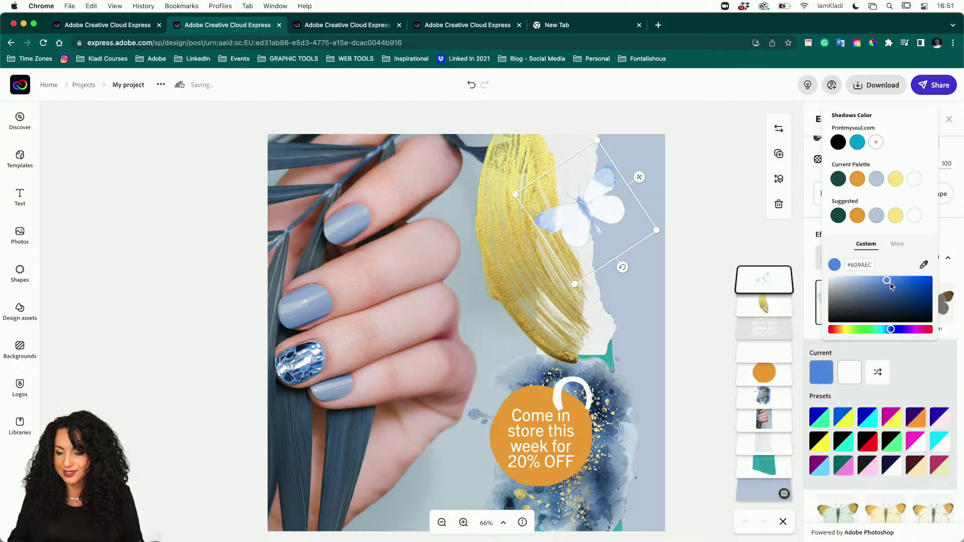
click(907, 370)
Step: Apply the Grayscale filter to the butterfly, move it down to the orange circle's upper edge and enlarge it slightly
click(887, 307)
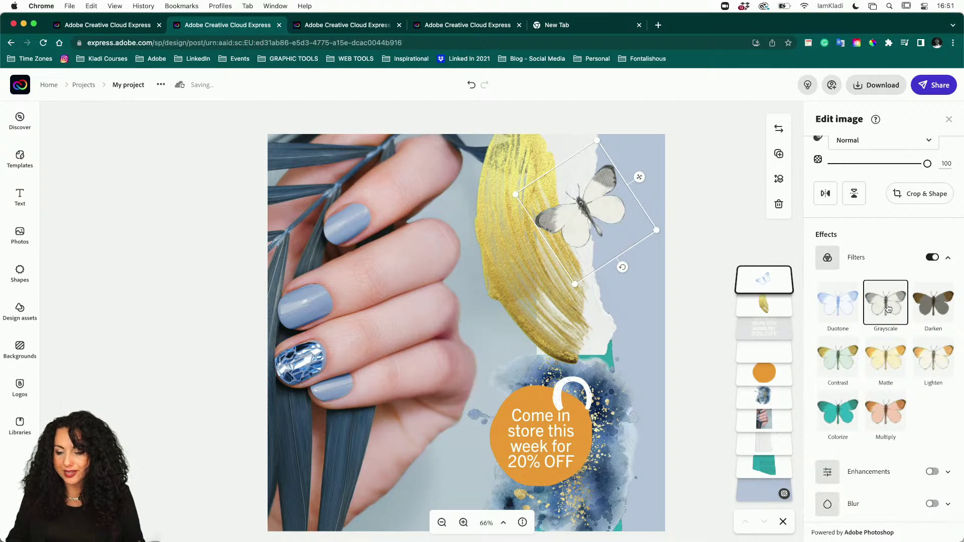
mouse_move(594, 226)
mouse_down()
mouse_move(576, 346)
mouse_move(565, 361)
mouse_up()
drag(628, 364, 644, 368)
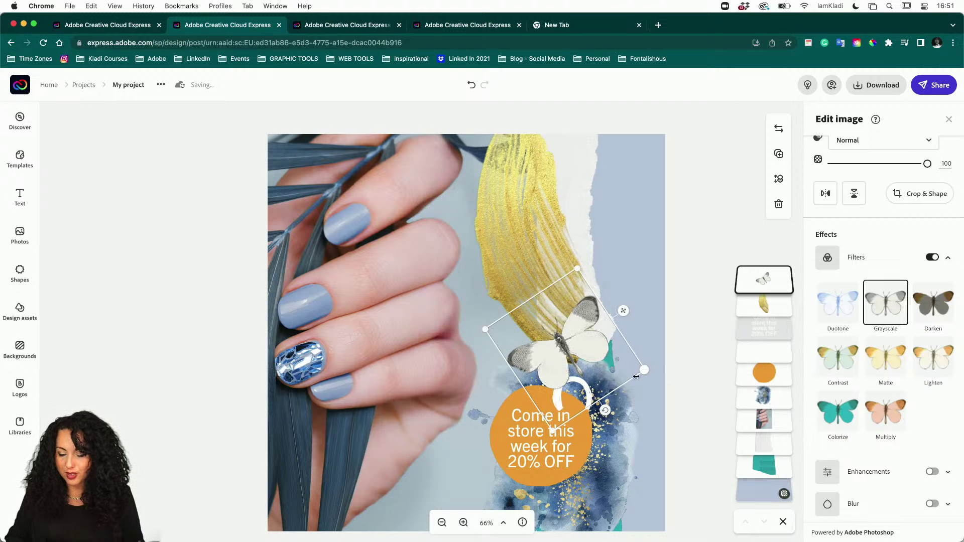
Step: Reposition the blue watercolour splash behind the orange circle and flip it horizontally
click(645, 350)
drag(668, 334, 688, 304)
drag(641, 366, 649, 367)
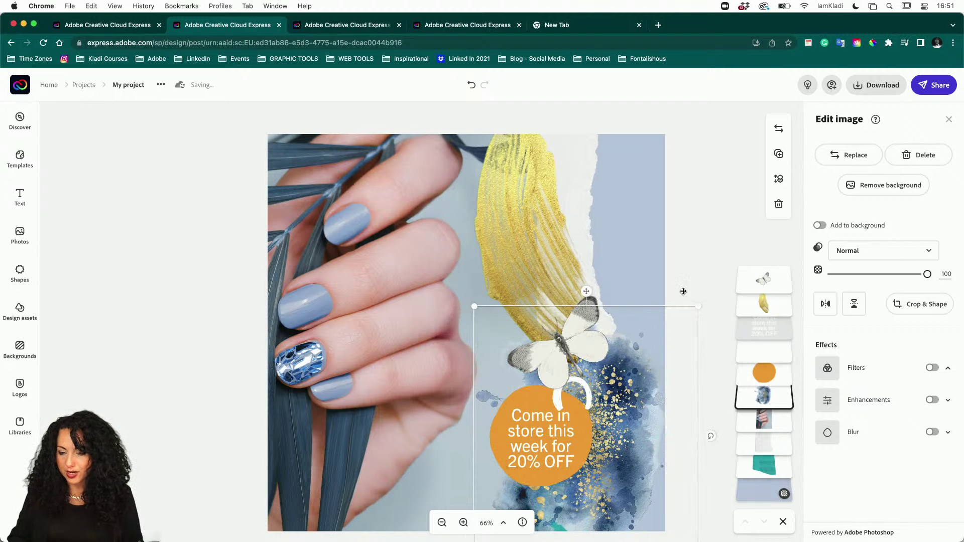
click(825, 304)
drag(639, 385, 630, 385)
Step: Enlarge the butterfly slightly and shift it a little toward the hand, just above the orange circle
click(593, 346)
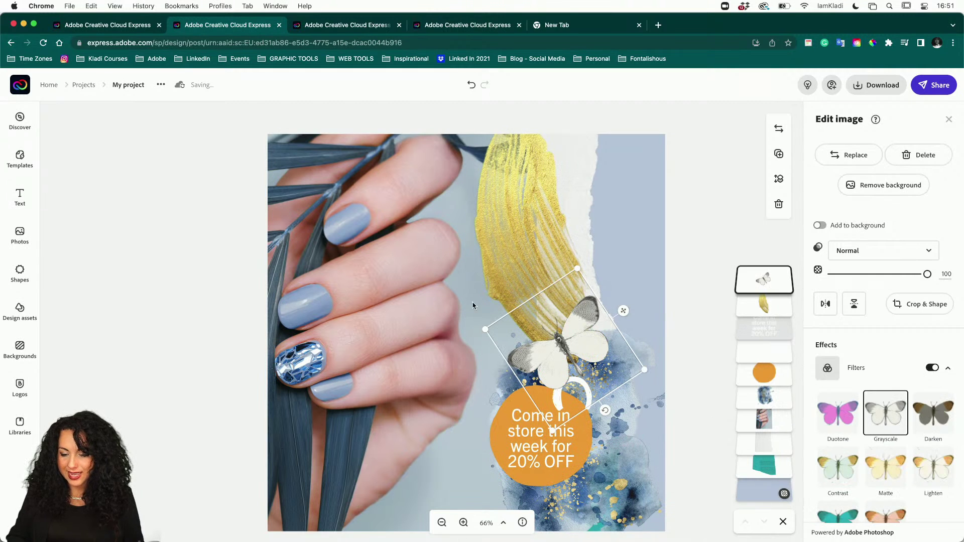
drag(485, 329, 467, 329)
drag(551, 356, 544, 356)
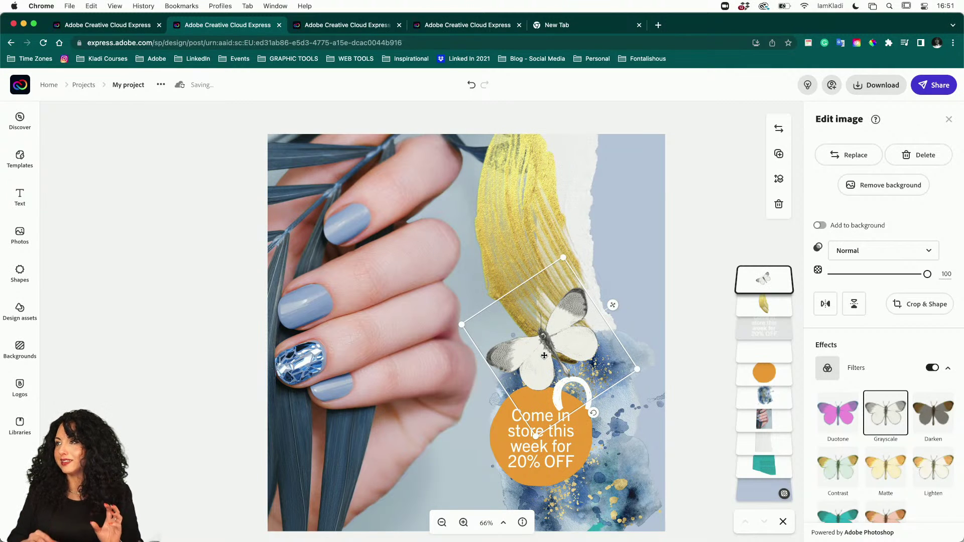
click(705, 227)
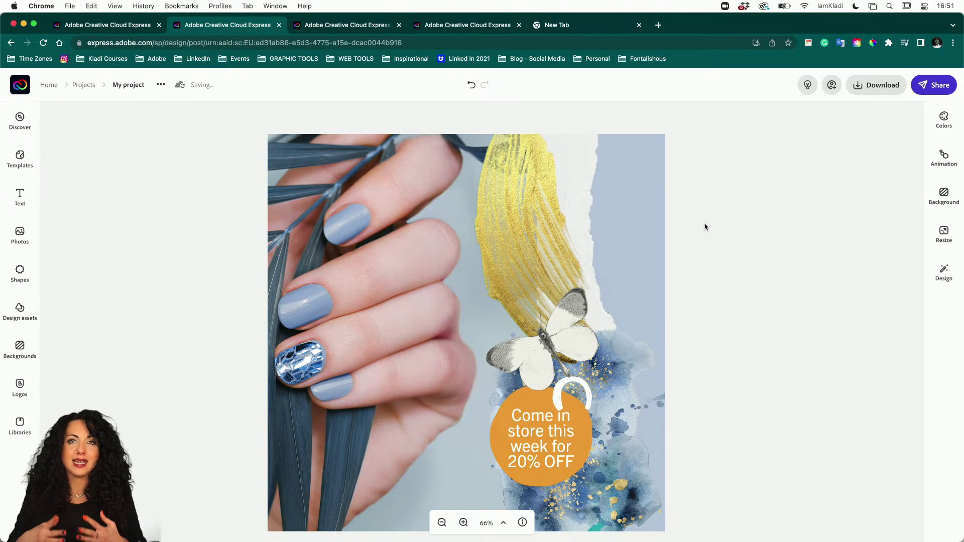
Step: Turn off the filter on the orange circle and nudge the offer text up slightly within it
click(573, 410)
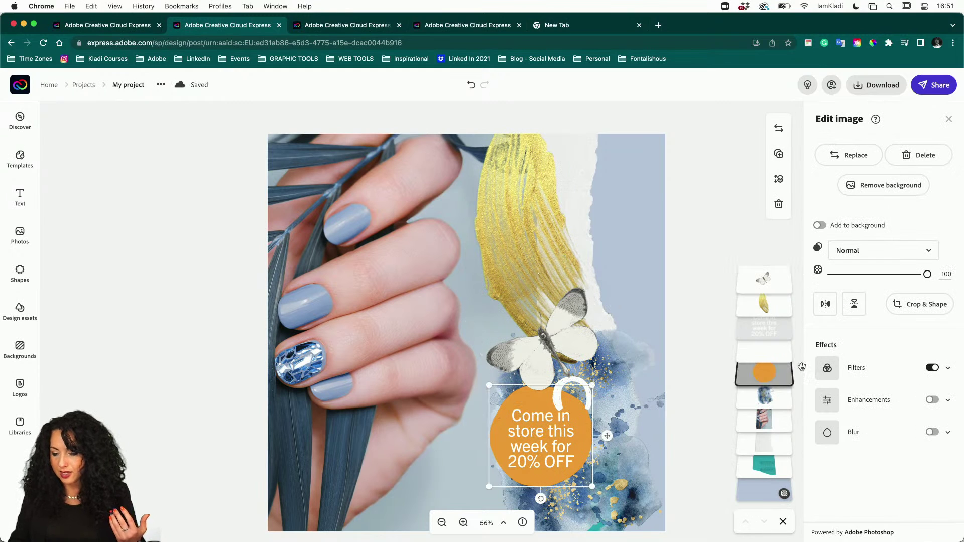
click(866, 370)
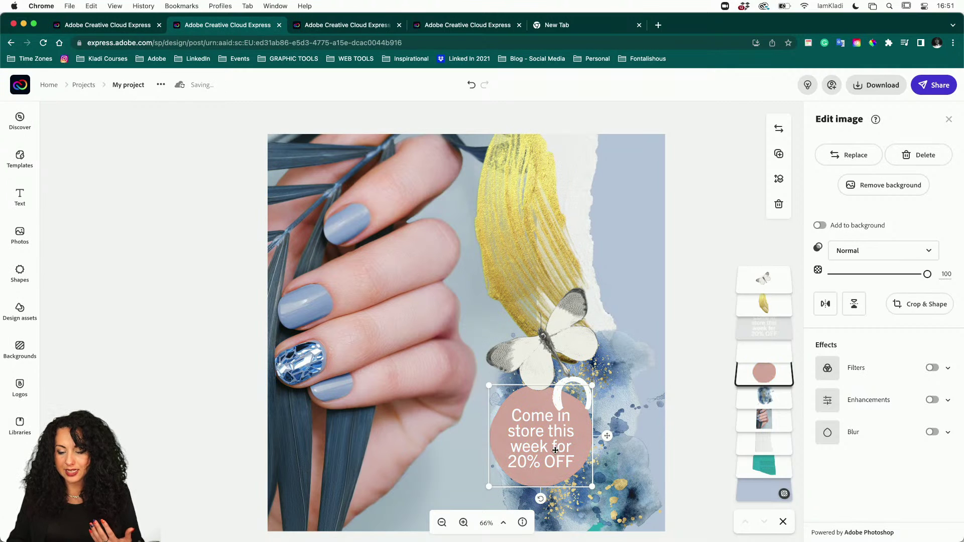
drag(556, 451, 556, 448)
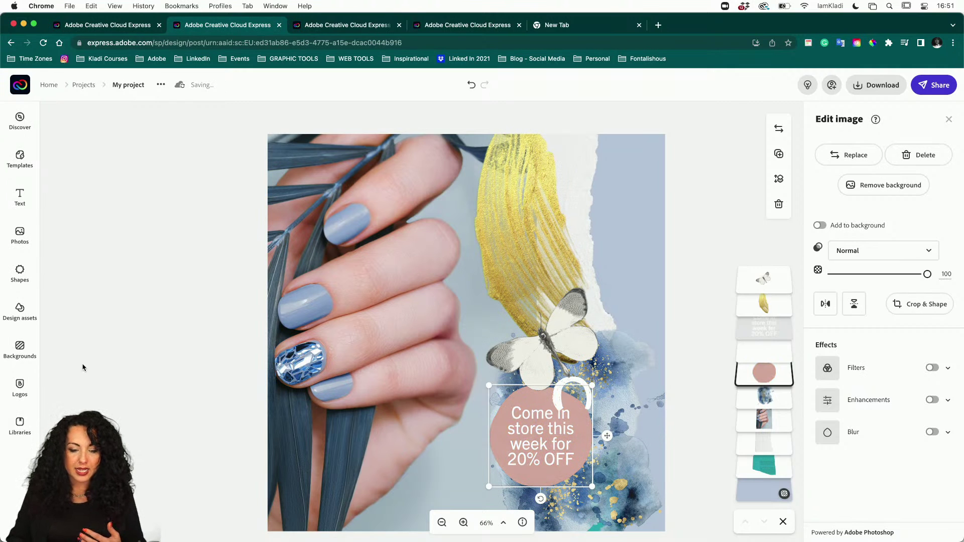
click(110, 358)
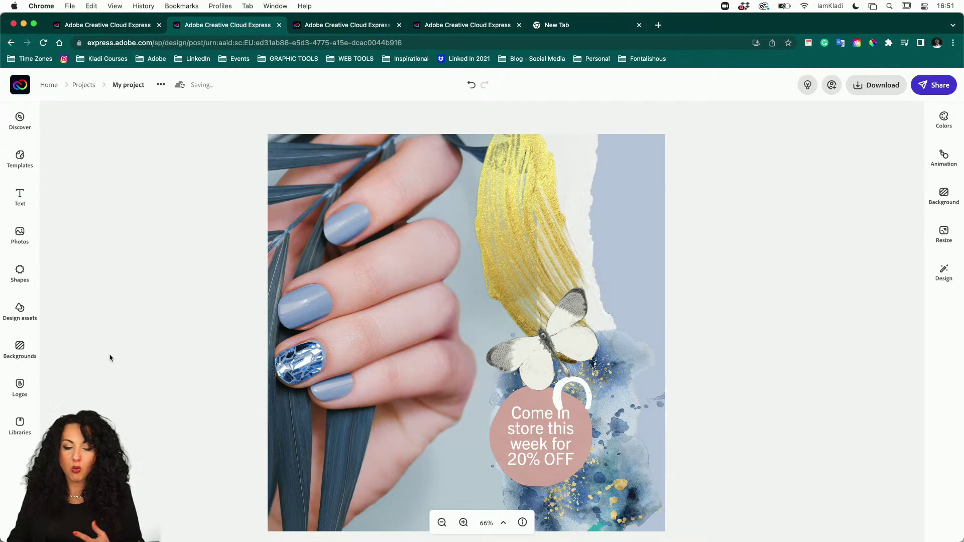
Step: Add the Edgy people graphic group with the woman seen from behind and blue leaves, and enlarge it over the hand
click(30, 315)
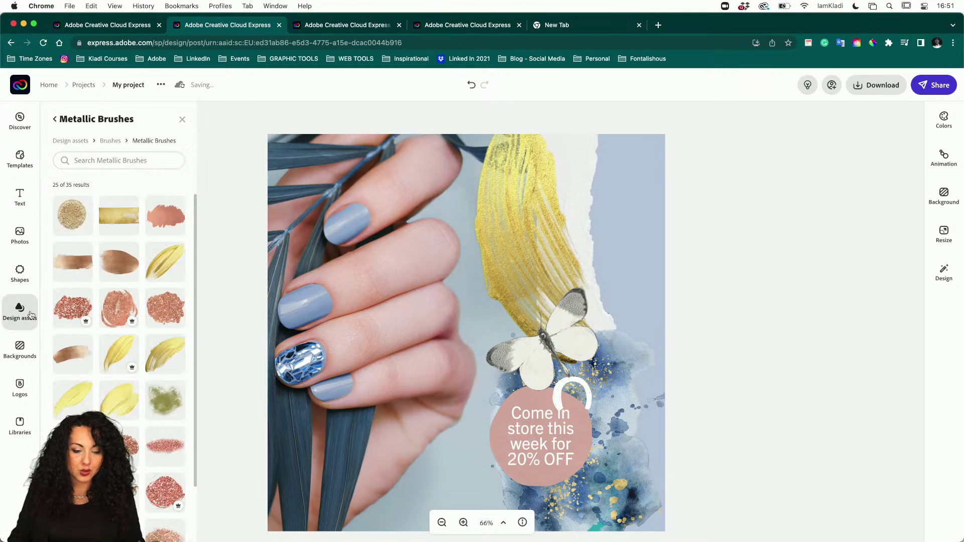
click(66, 142)
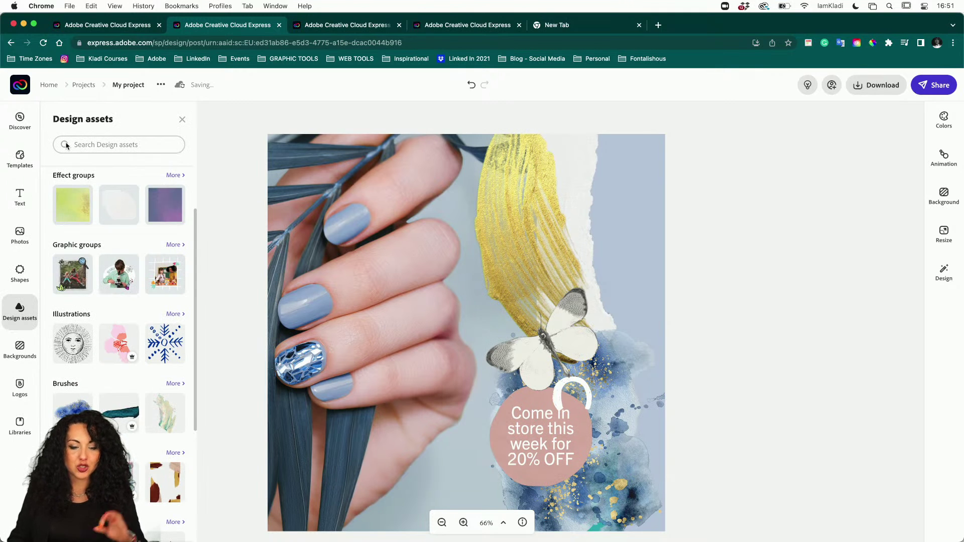
click(173, 246)
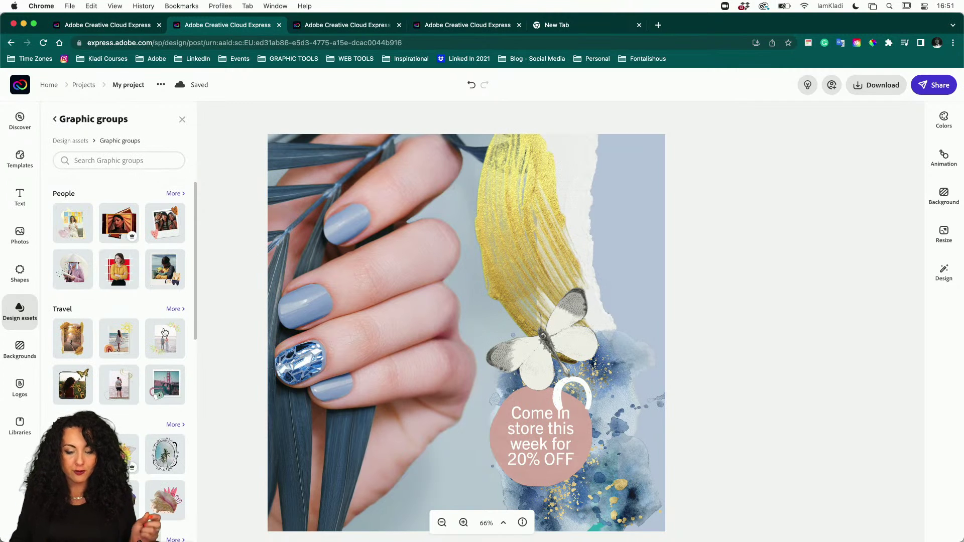
click(174, 194)
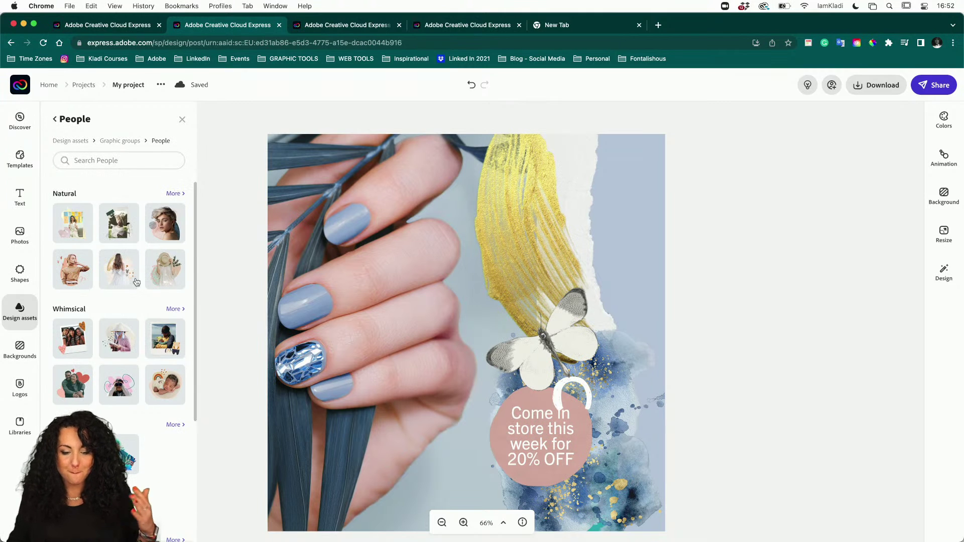
scroll(124, 323, down, 5)
scroll(124, 323, down, 1)
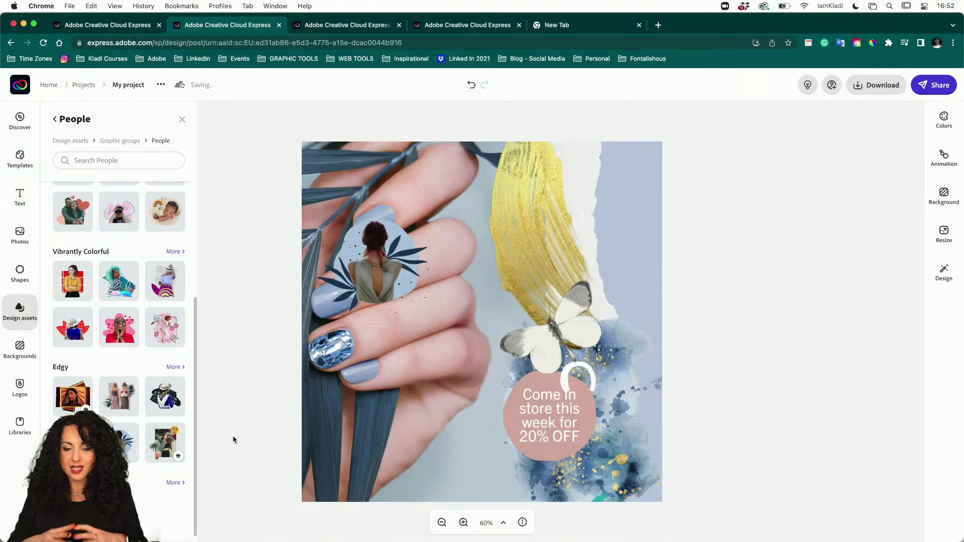
click(397, 259)
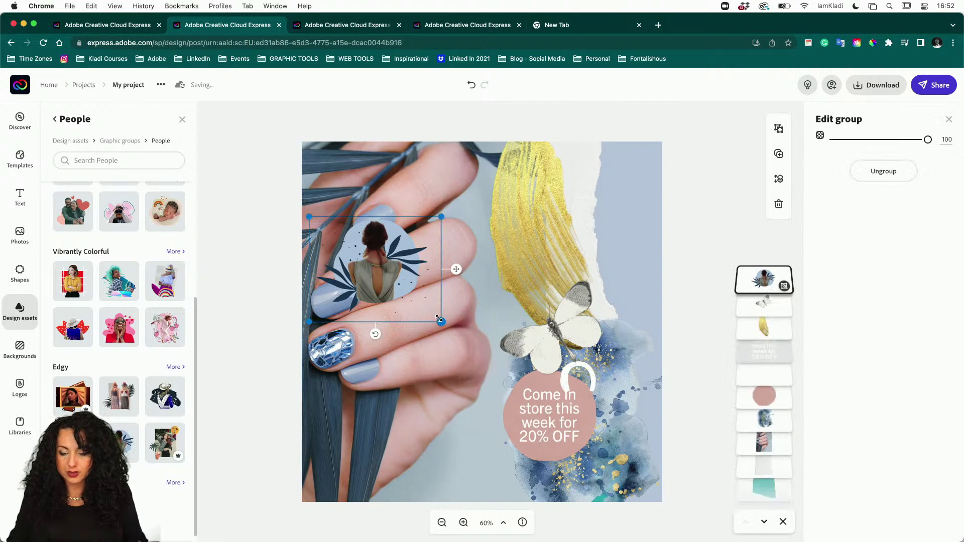
drag(446, 326, 562, 416)
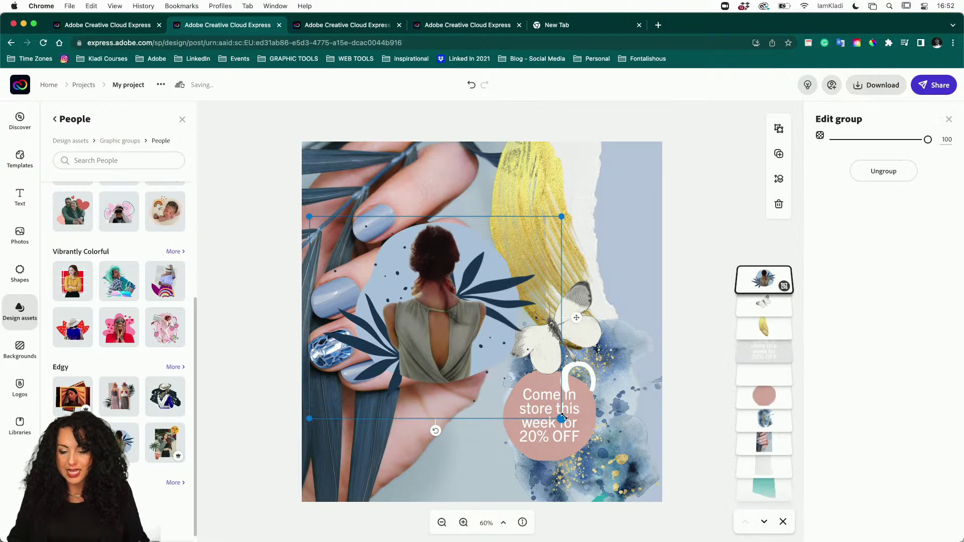
Step: Ungroup the added graphic and delete the woman's cutout from it
click(463, 320)
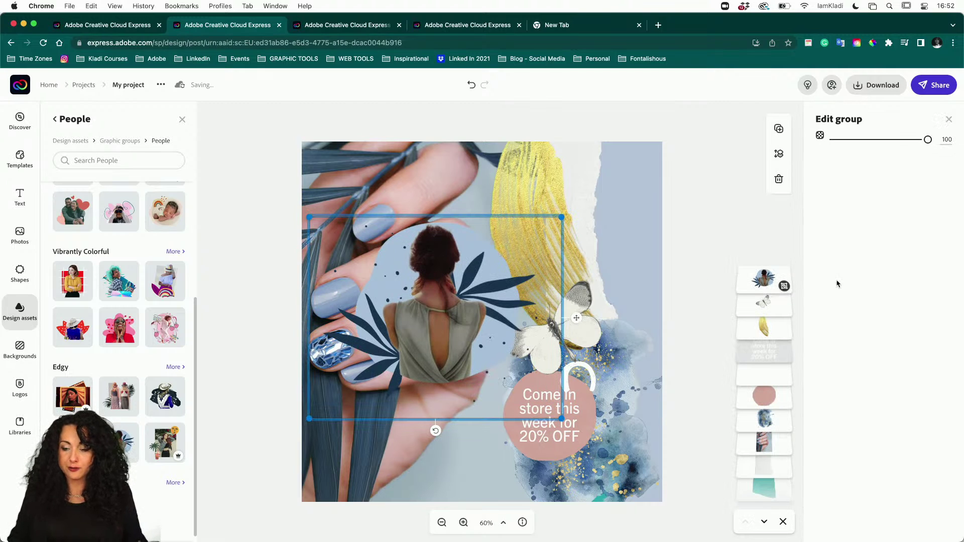
click(478, 288)
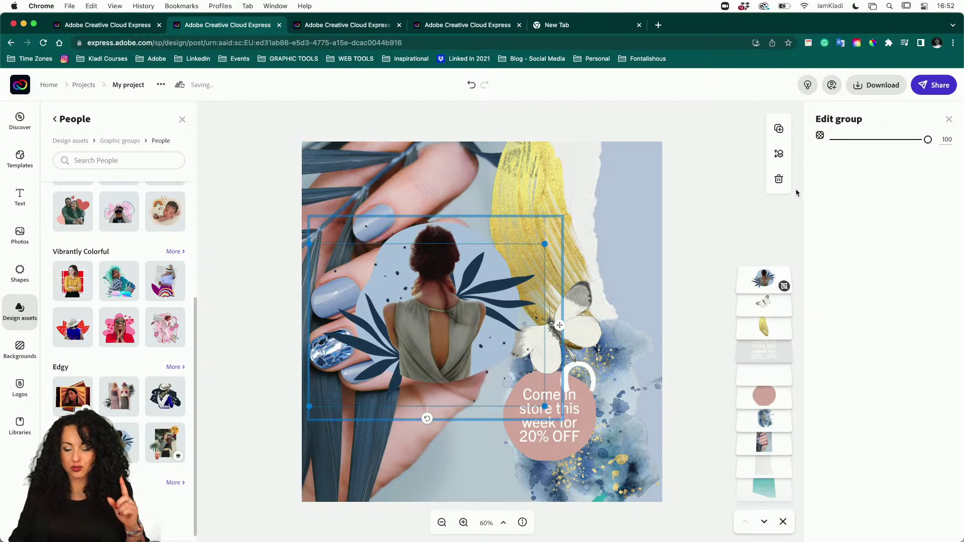
click(740, 203)
click(419, 288)
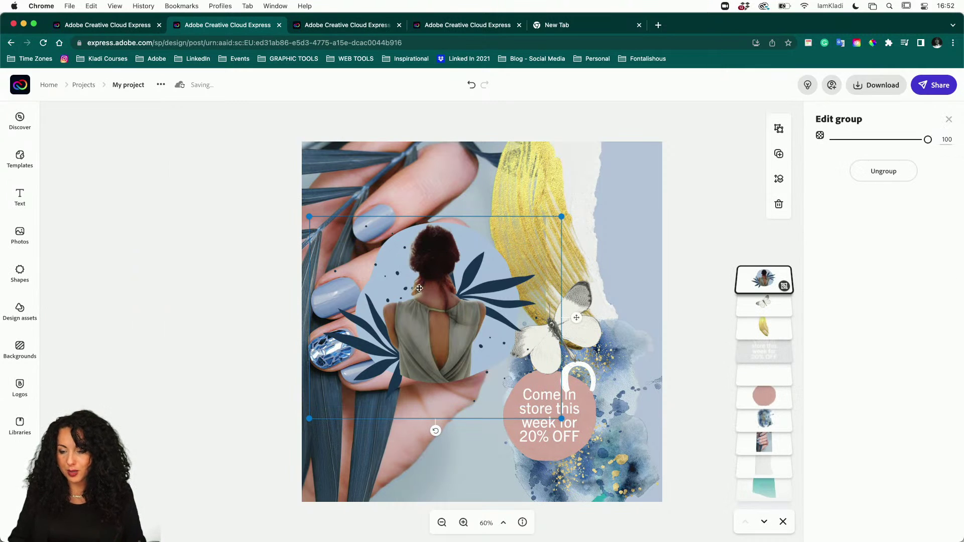
click(875, 172)
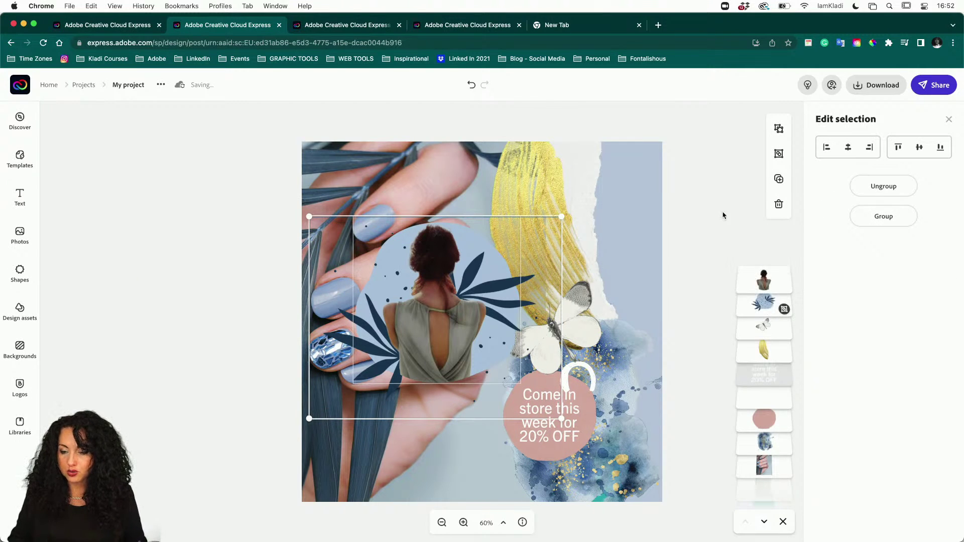
click(687, 230)
click(435, 313)
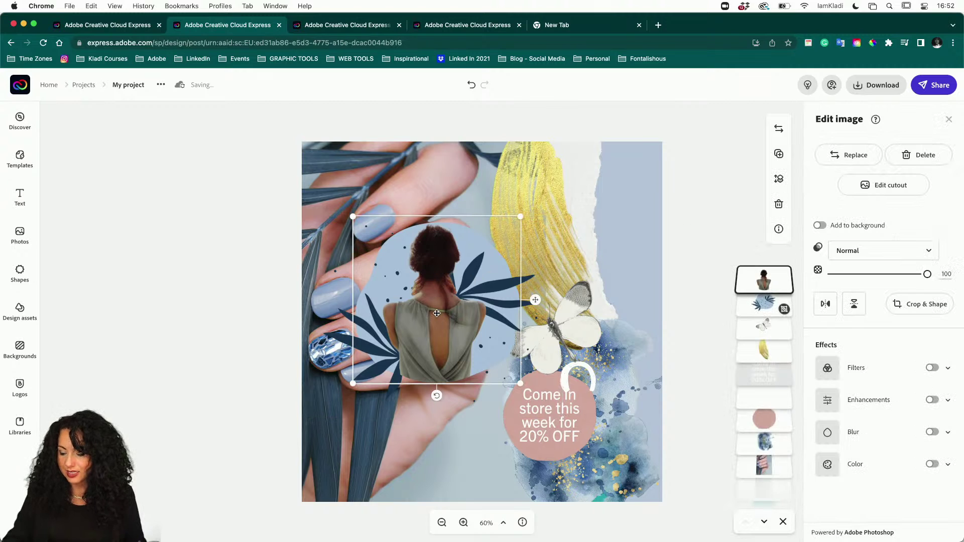
key(Delete)
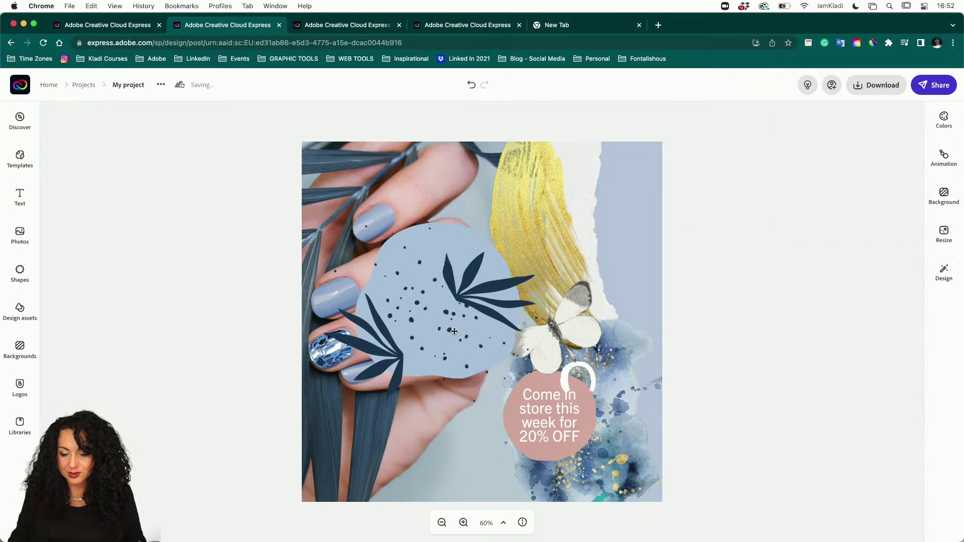
Step: Ungroup the remaining graphic elements and delete the light blue rounded shape
click(446, 332)
click(882, 164)
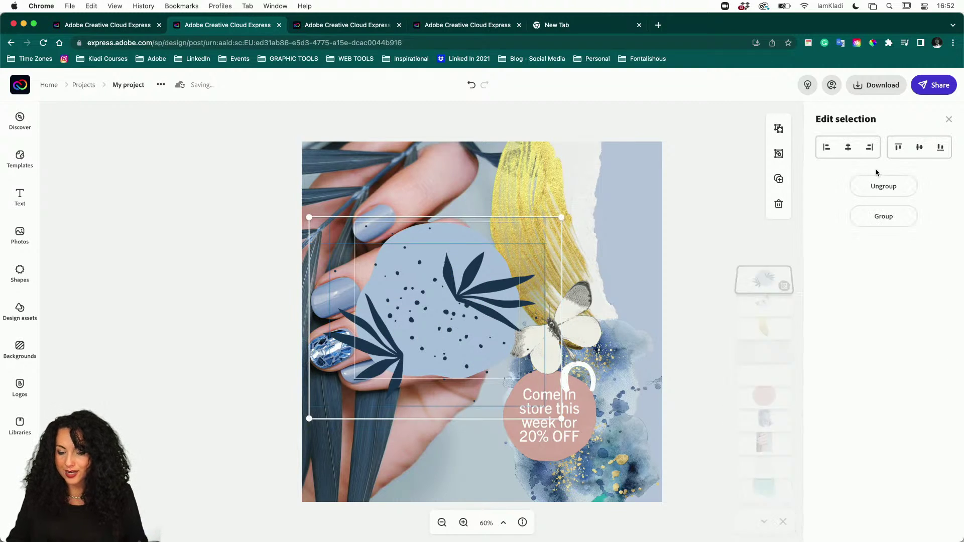
click(721, 216)
click(452, 234)
key(Delete)
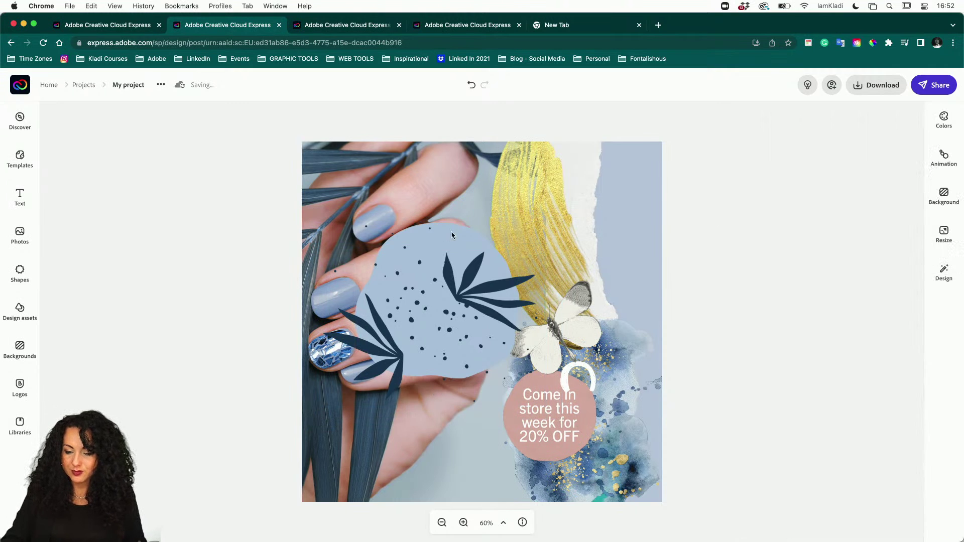
Step: Move the dark dots over the upper gold brush stroke and torn paper, and delete the blue leaf group
mouse_move(419, 304)
mouse_down()
mouse_move(510, 247)
mouse_move(574, 178)
mouse_up()
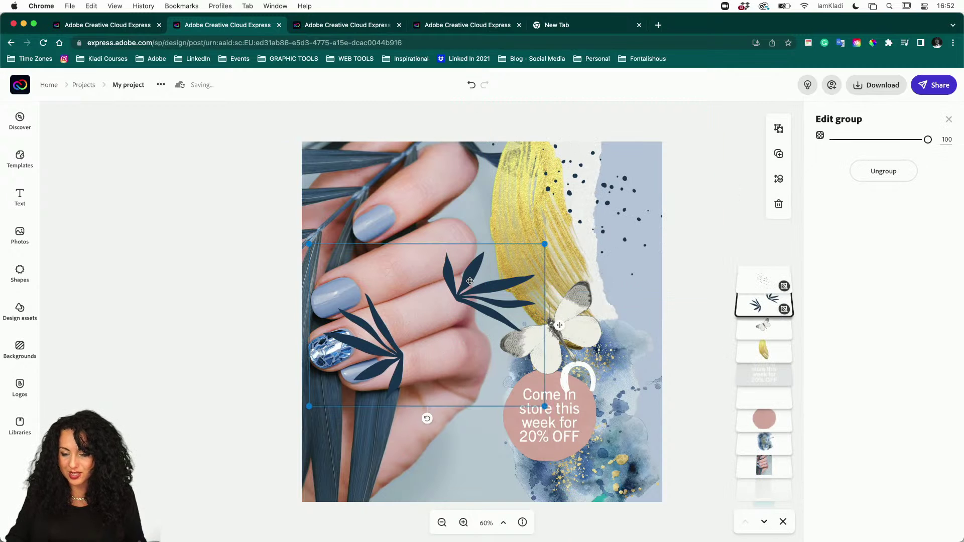
drag(488, 258, 504, 279)
click(777, 207)
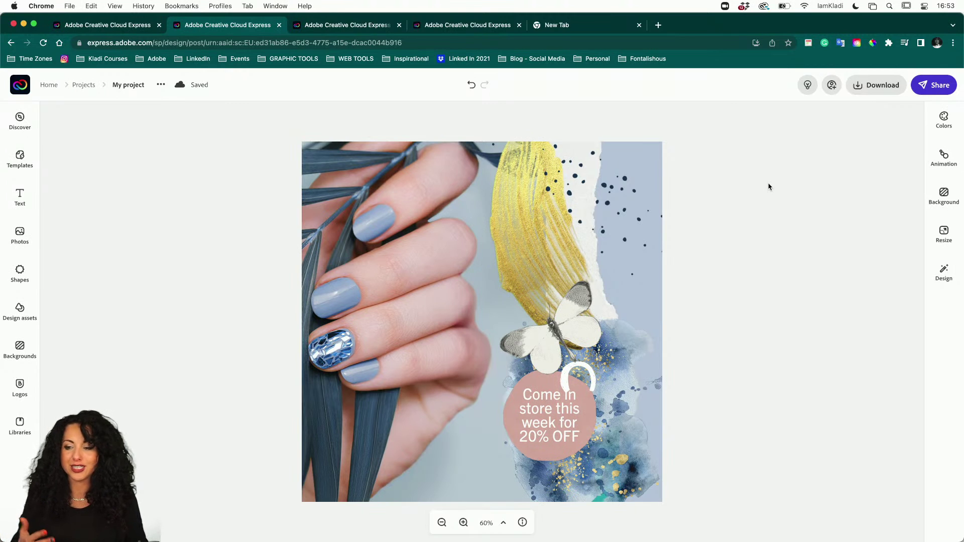
Step: Download the design as a JPG, saving it to the Desktop as My project
click(878, 92)
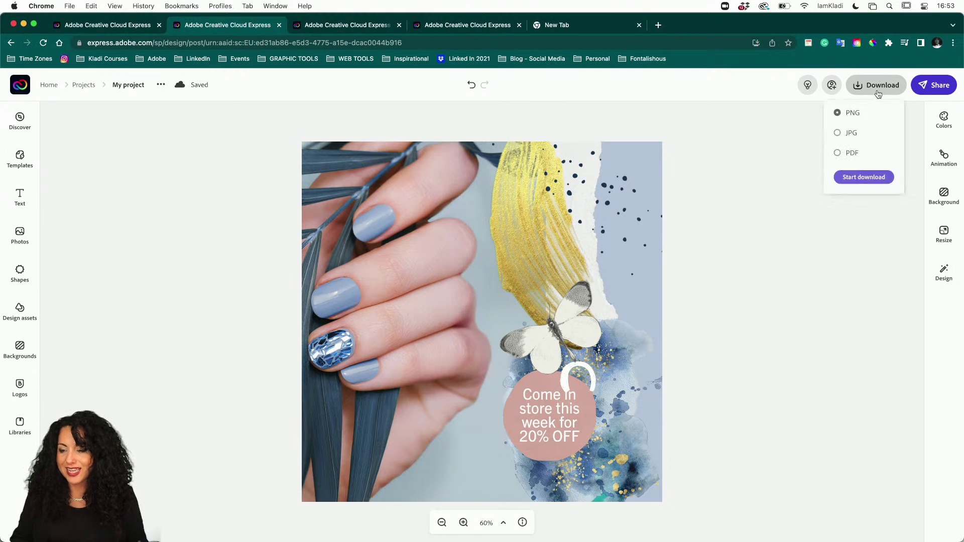
click(851, 134)
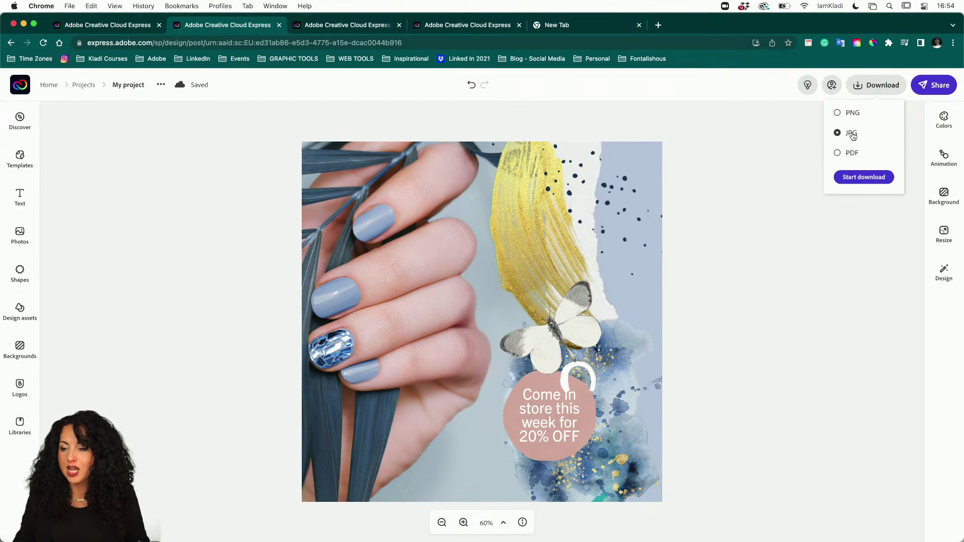
click(864, 180)
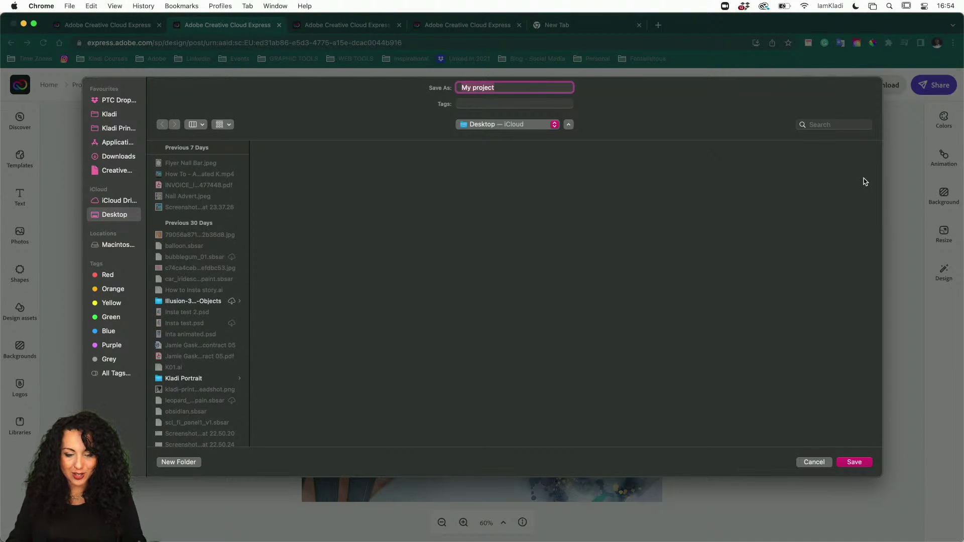
click(861, 463)
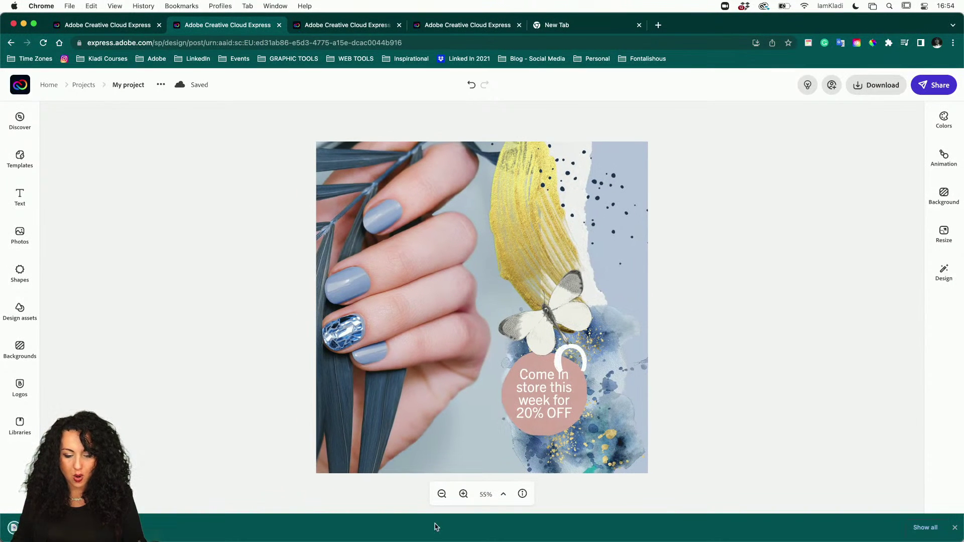
Step: Open the downloaded JPEG in Preview to check it, and close it again
click(131, 528)
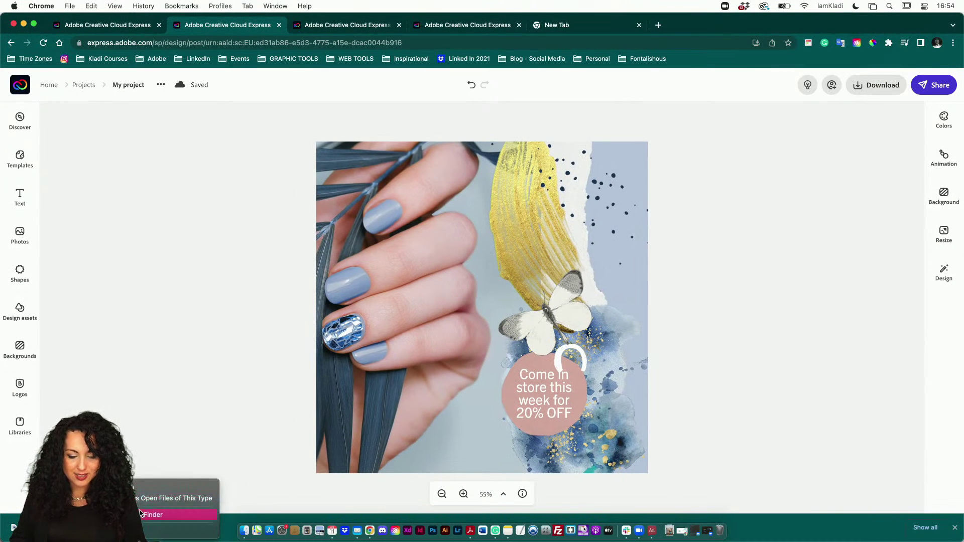
click(143, 487)
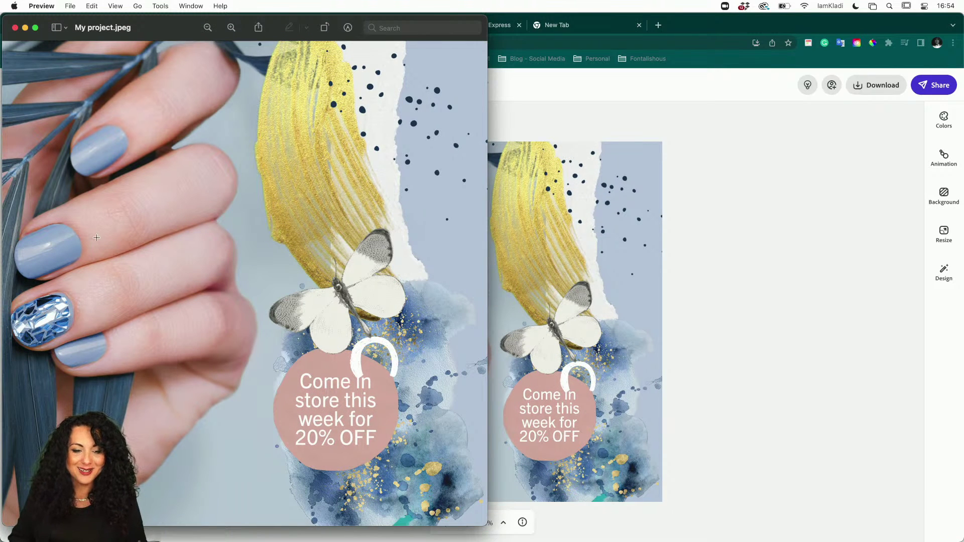
click(14, 28)
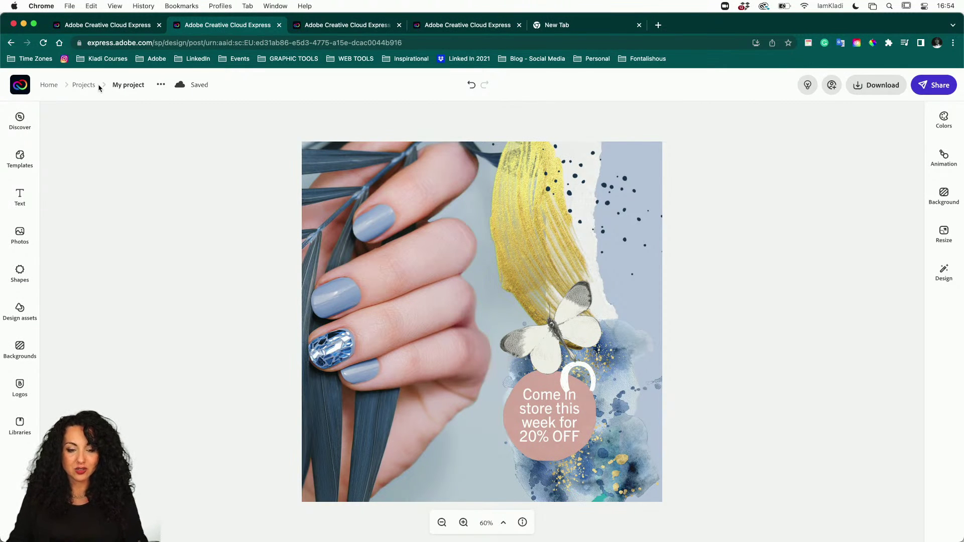
Step: Rename the project as Instagram pot
click(118, 85)
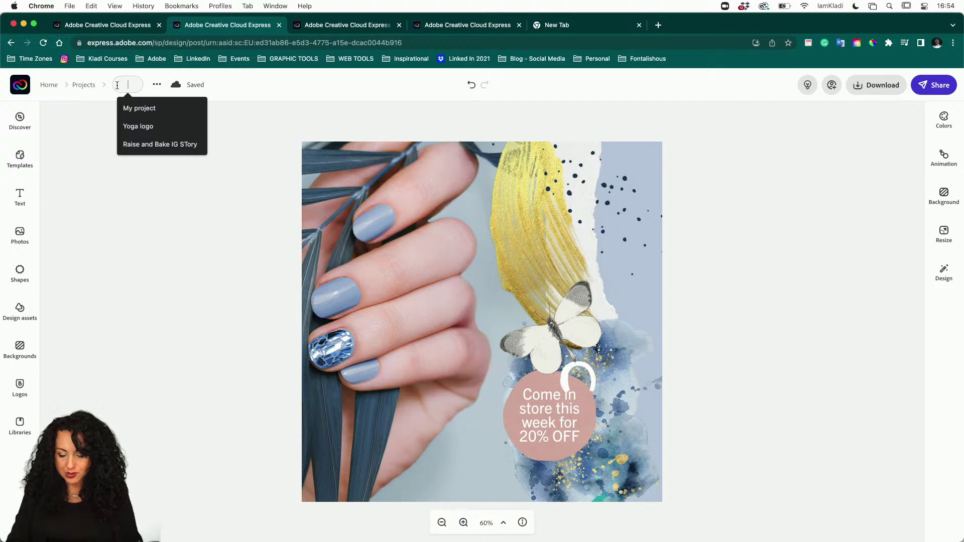
text(Instagram p;)
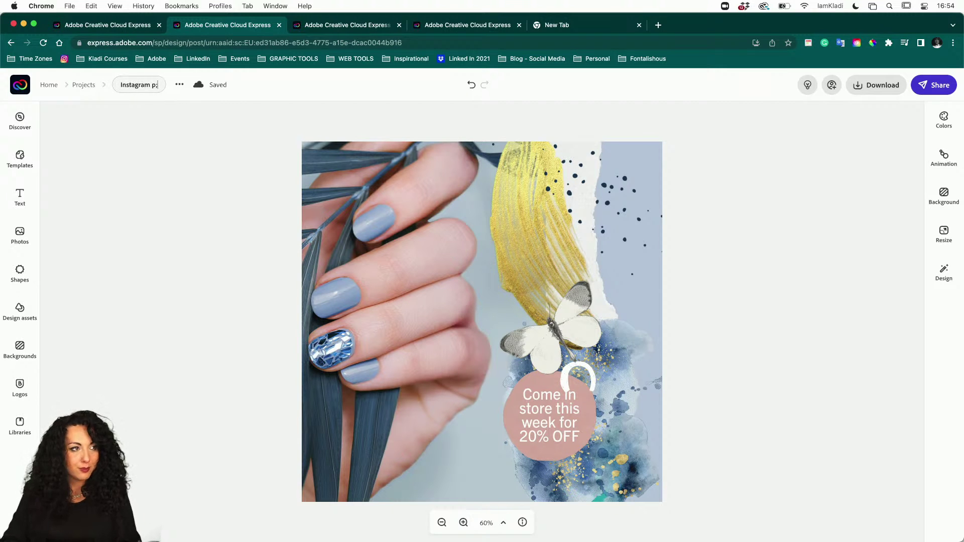
text(ost)
key(BackSpace)
key(BackSpace)
key(BackSpace)
key(BackSpace)
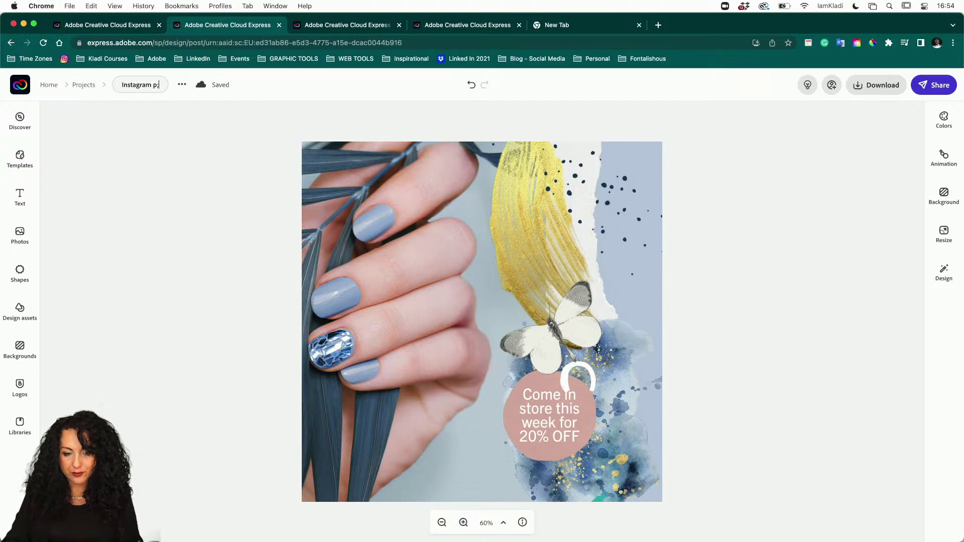
text(ot)
click(133, 107)
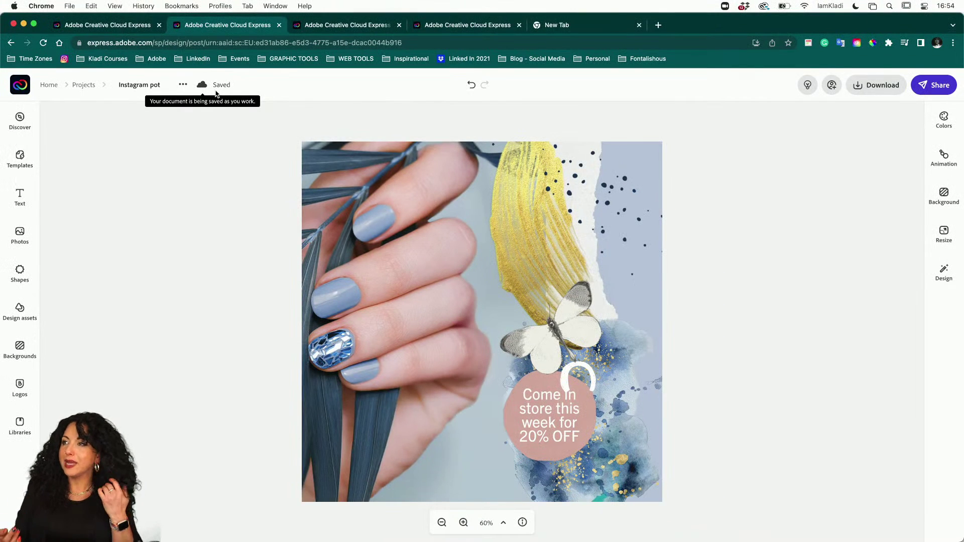
click(471, 88)
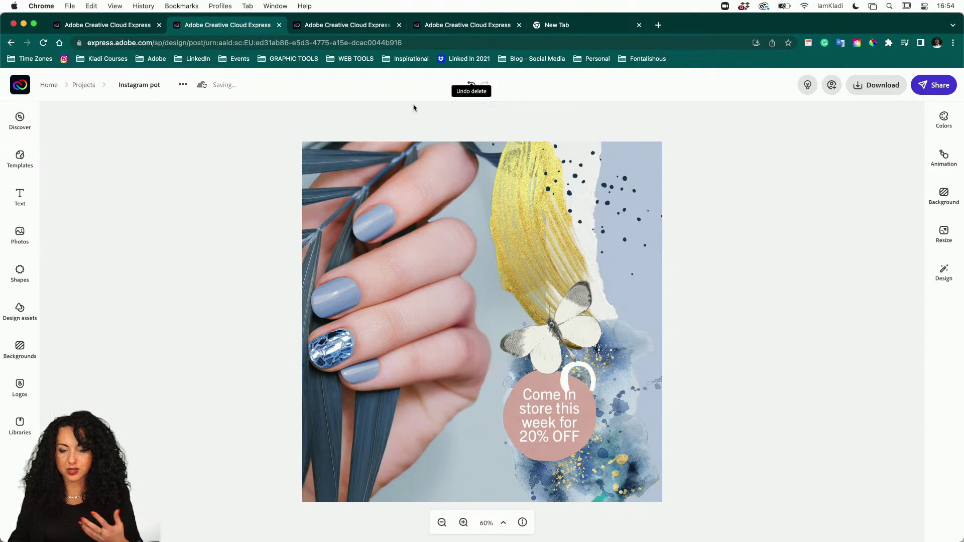
Step: Go back to the home page and reopen the nail advert from the recent projects
click(25, 91)
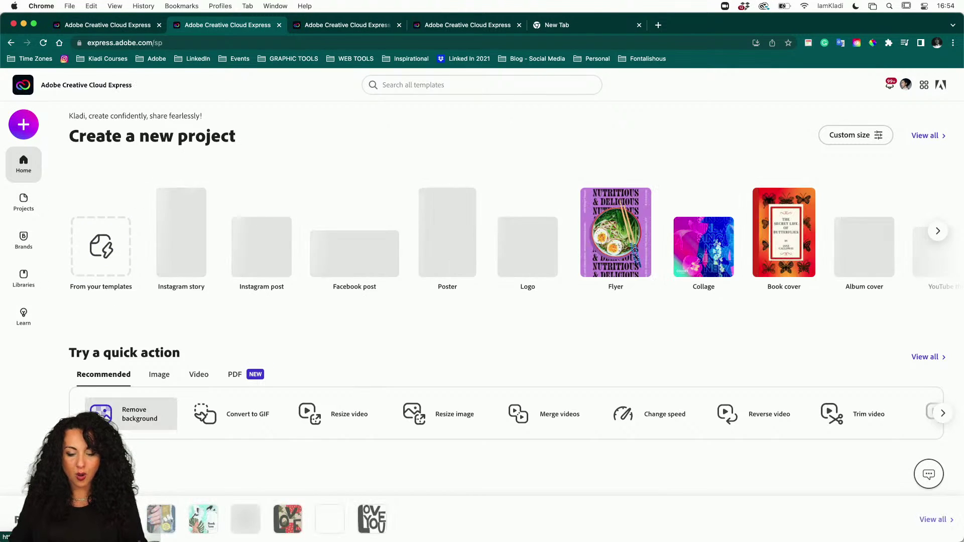
scroll(2, 509, down, 3)
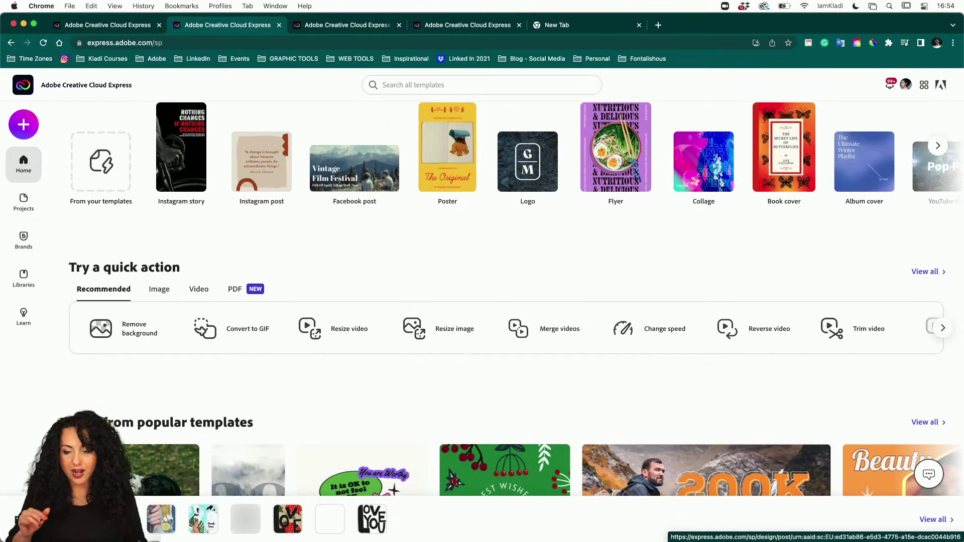
click(18, 519)
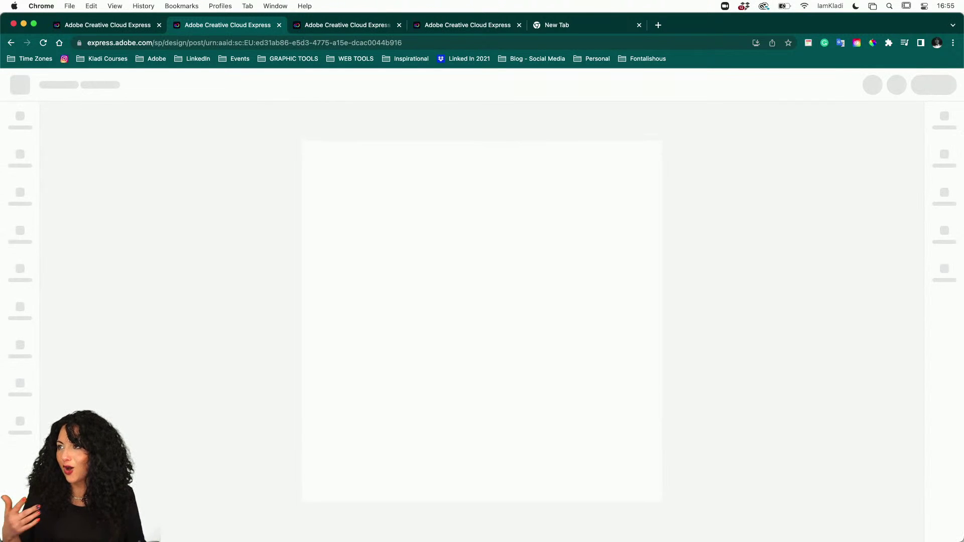